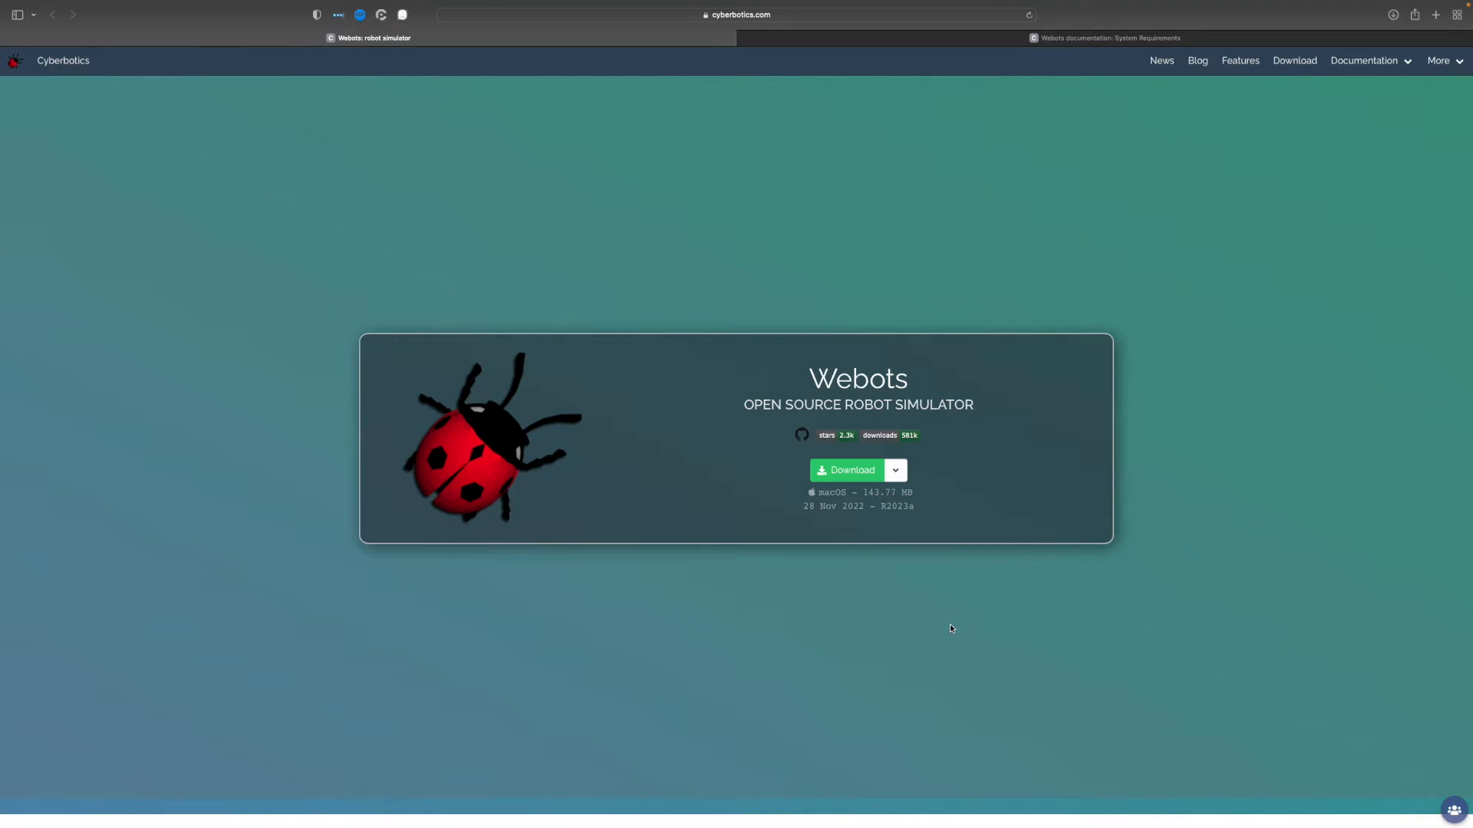
Check the supported macOS versions on the Webots System Requirements page and compare them with this Mac's system information
left_click(1110, 49)
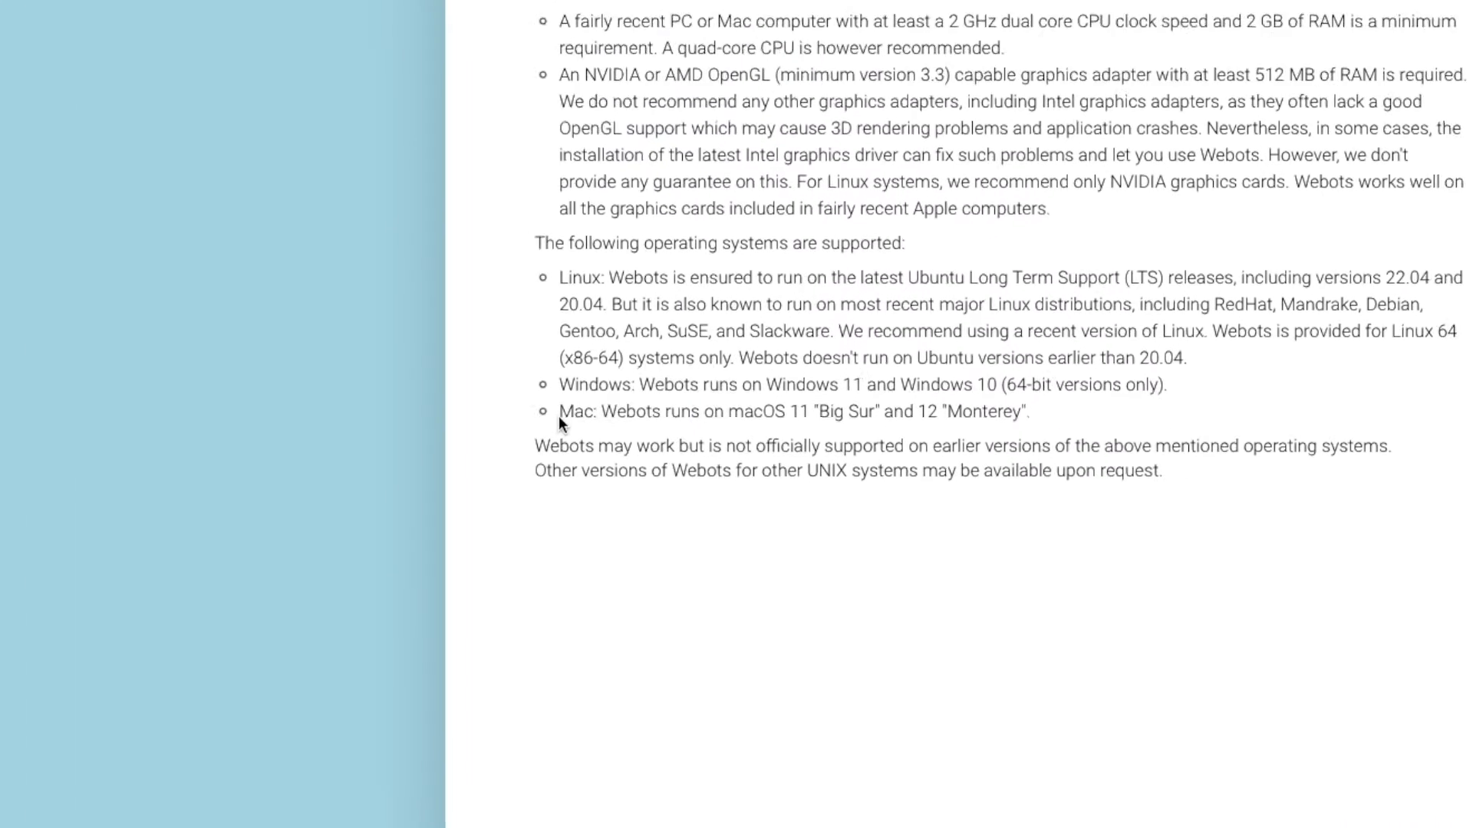
left_click_drag(645, 414, 912, 413)
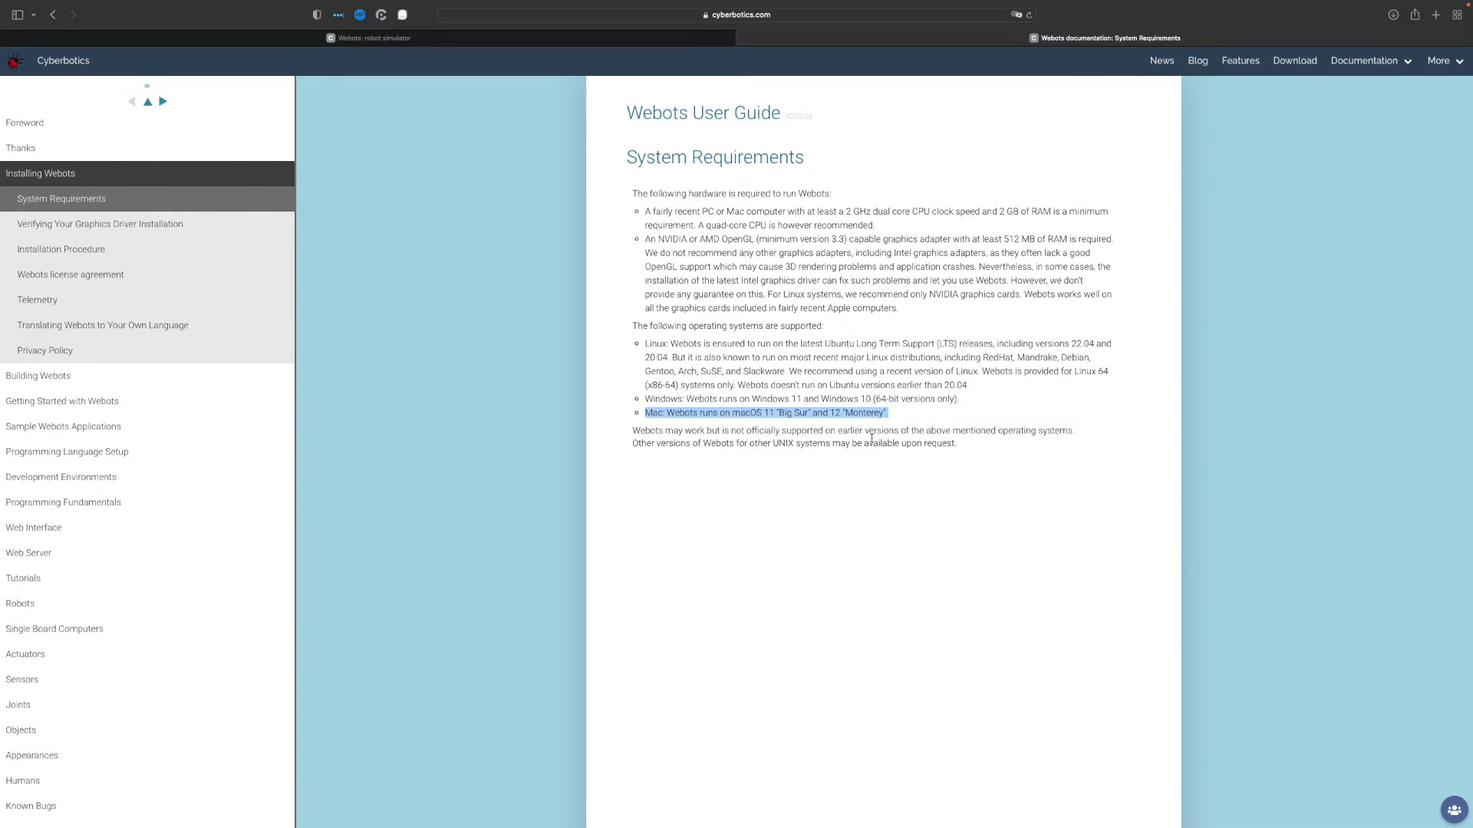
mouse_move(14, 5)
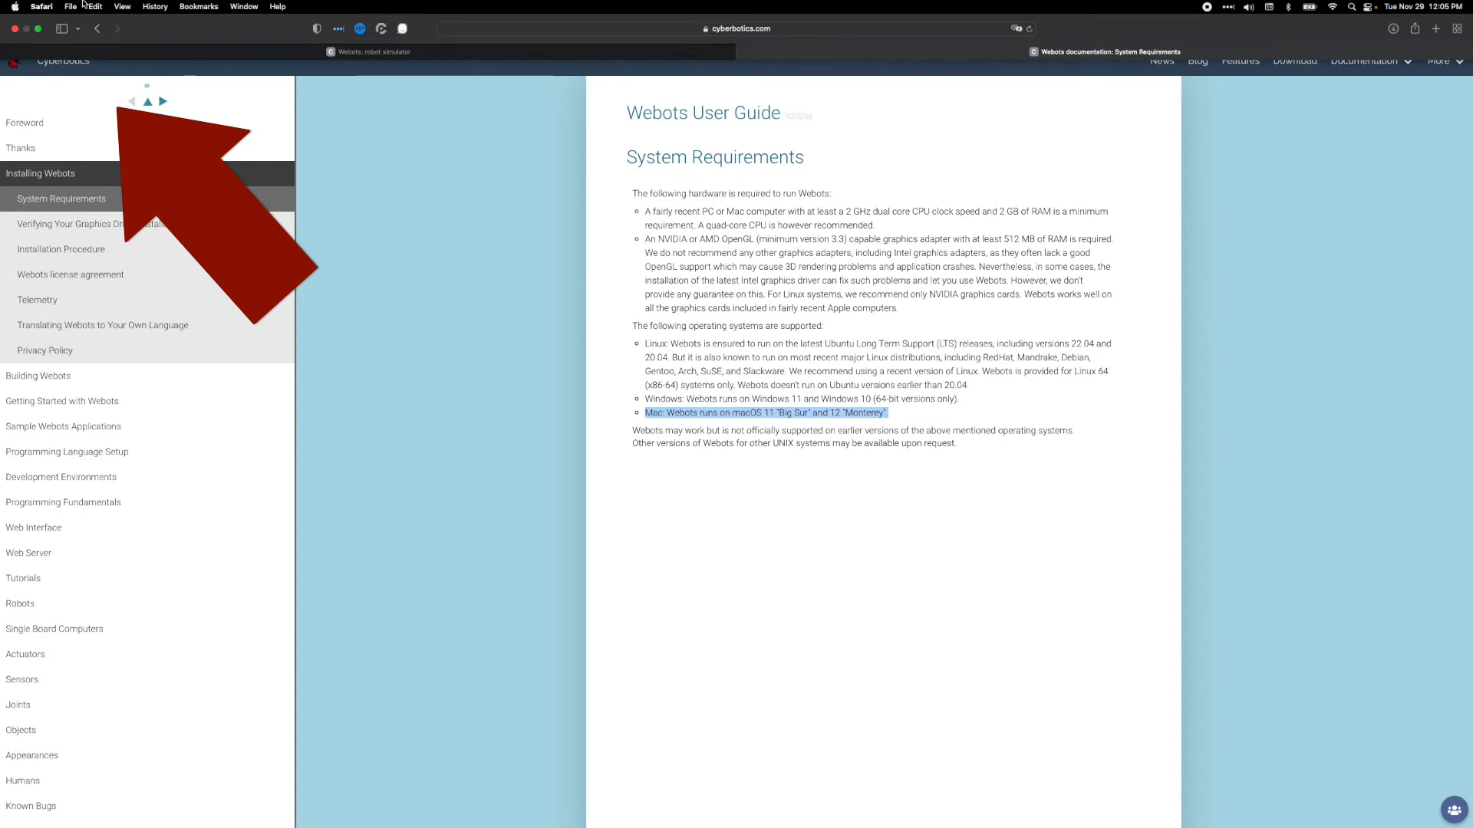
left_click(14, 6)
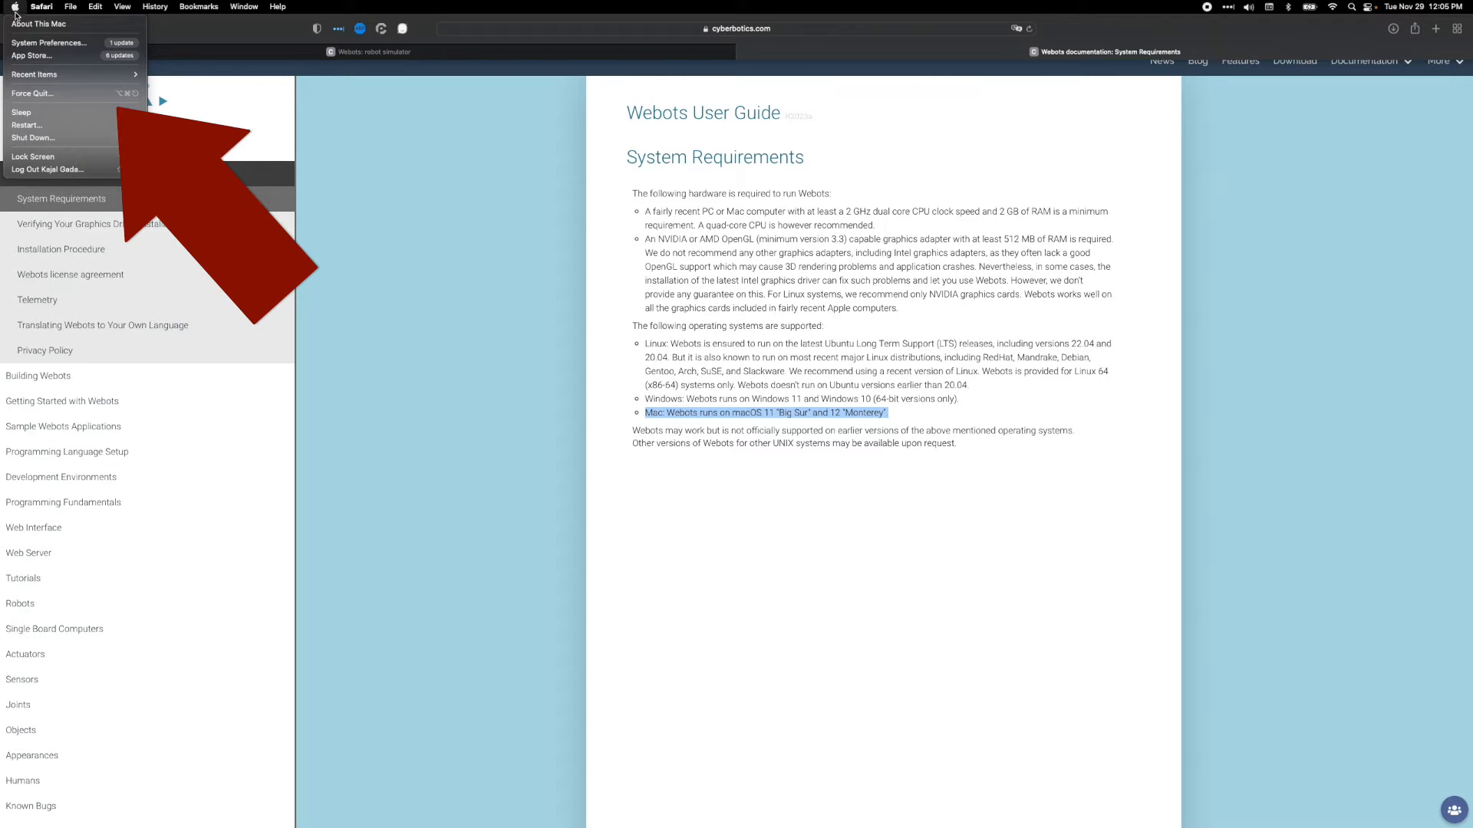
left_click(17, 23)
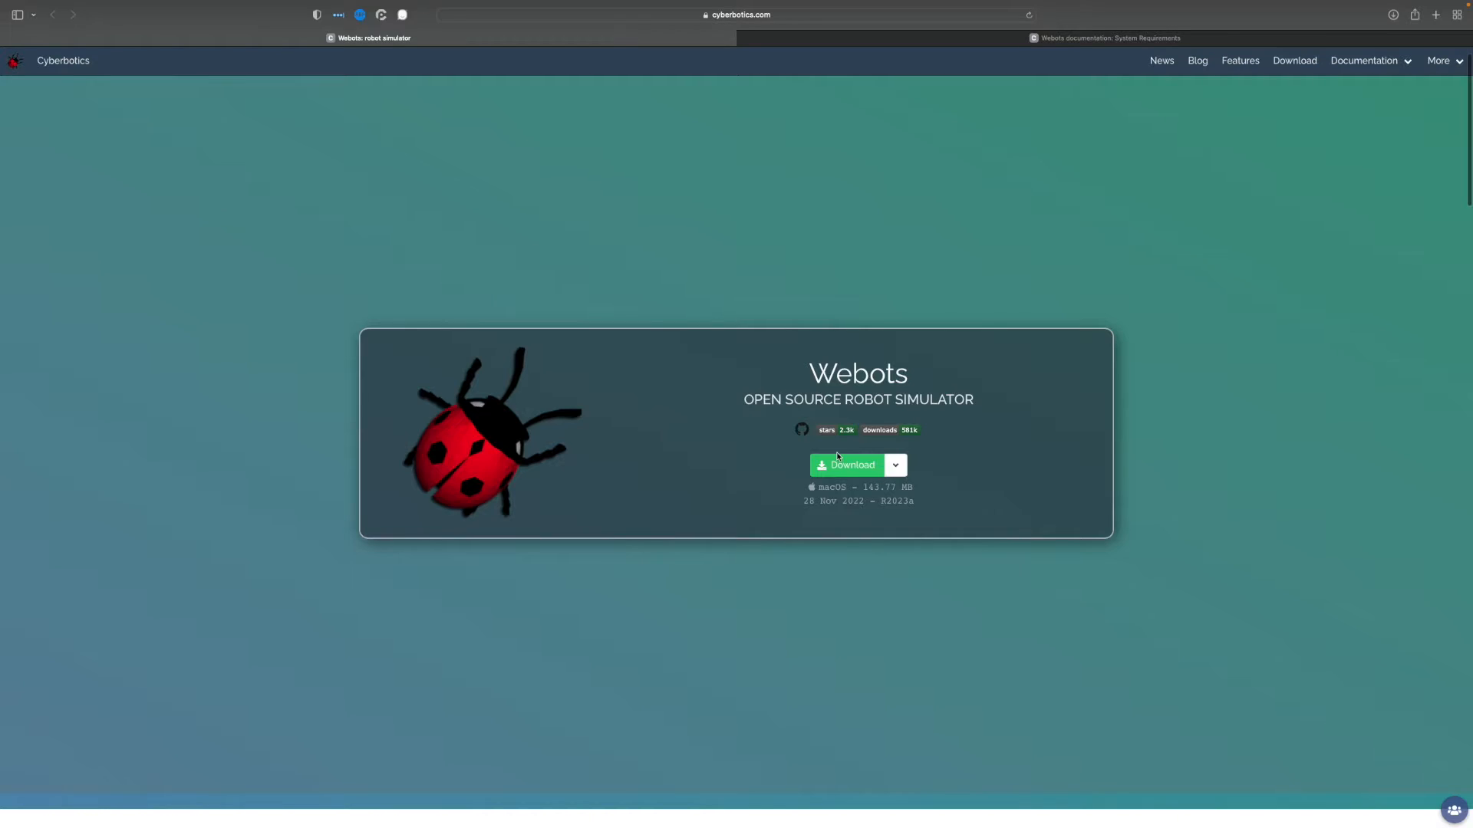
Try to open the downloaded webots-R2023a.dmg disk image from the desktop
key("super+t")
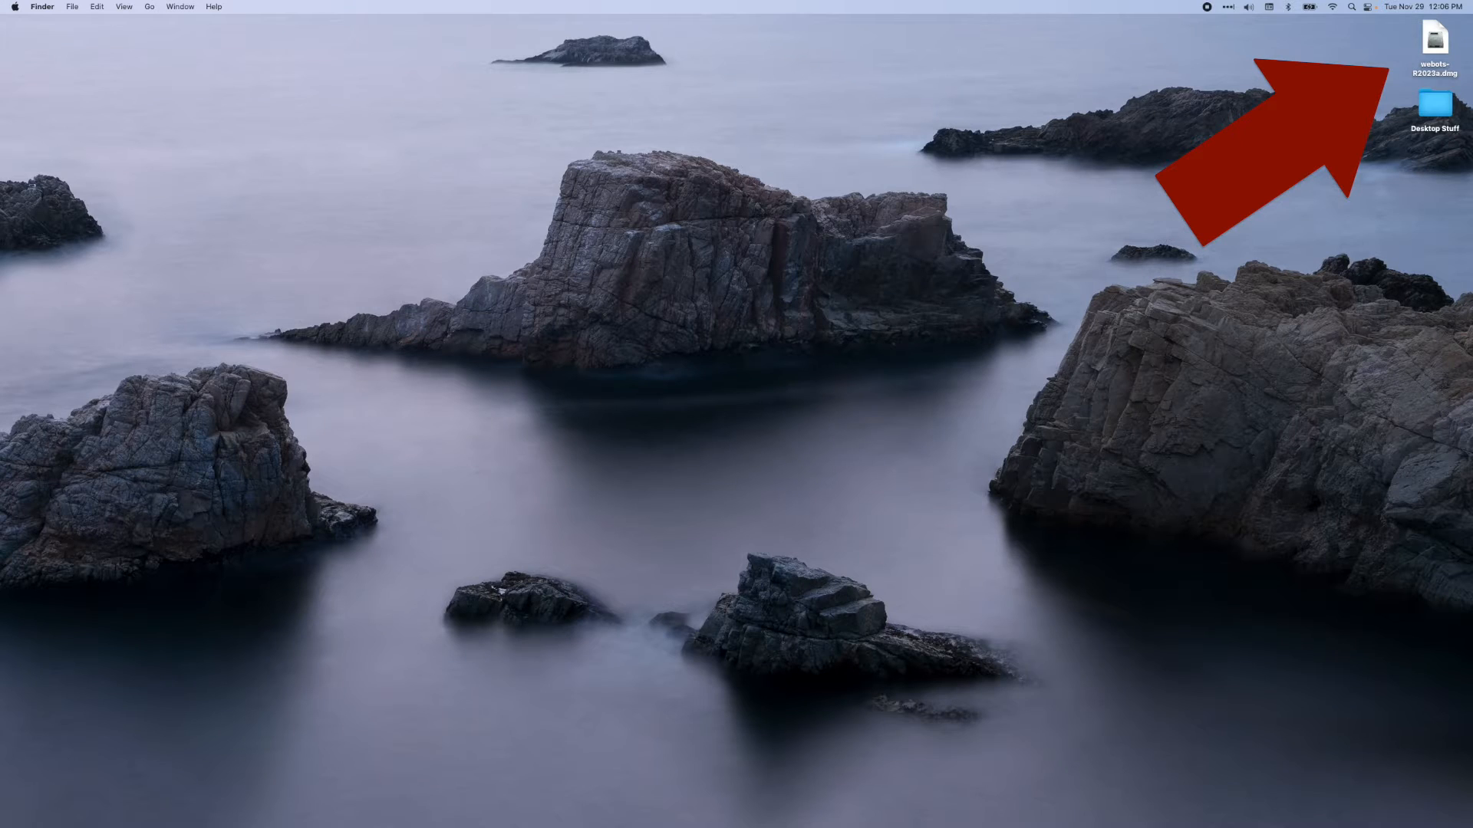
left_click(1430, 44)
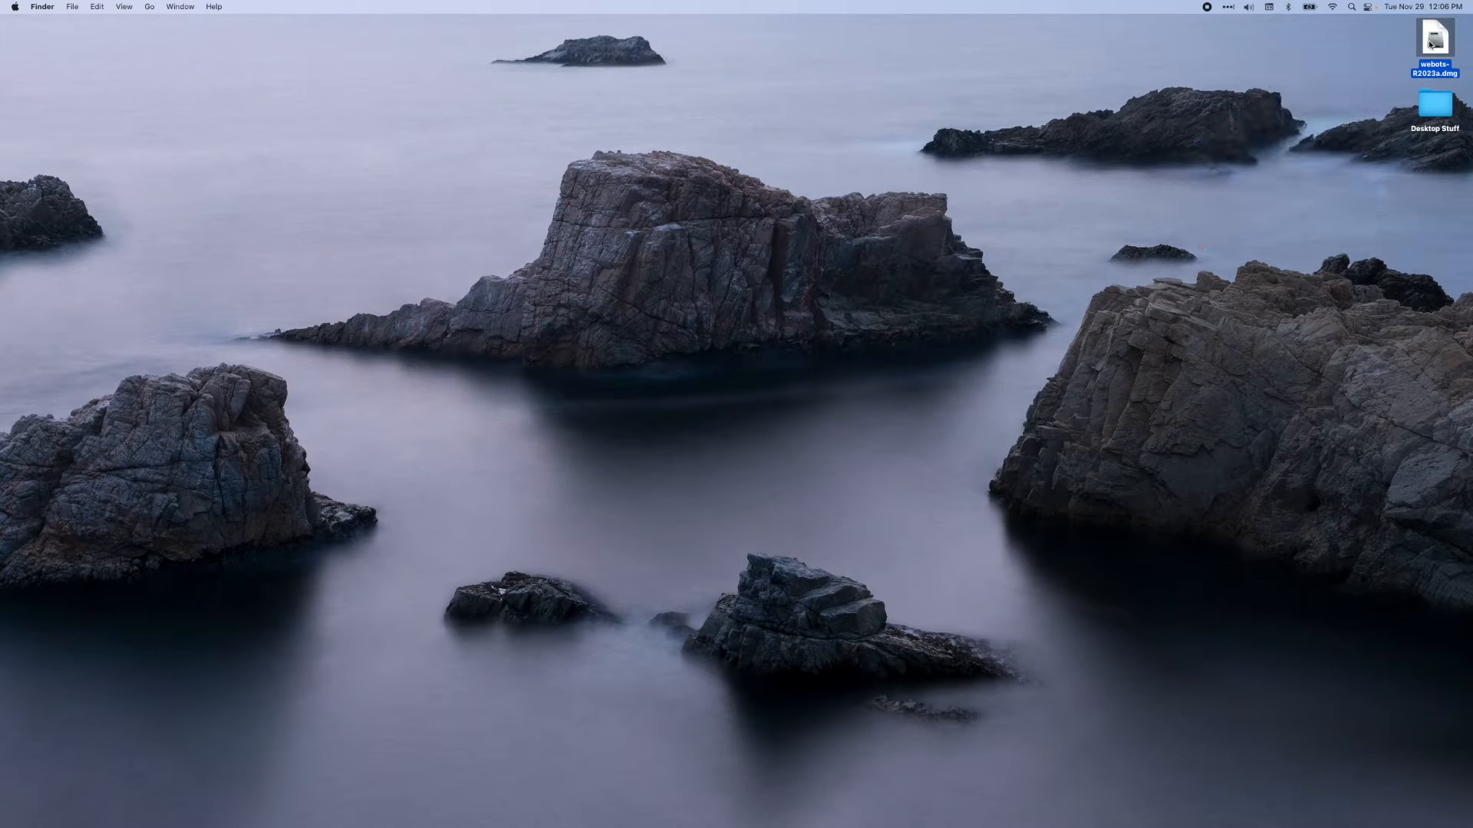
double_click(1429, 44)
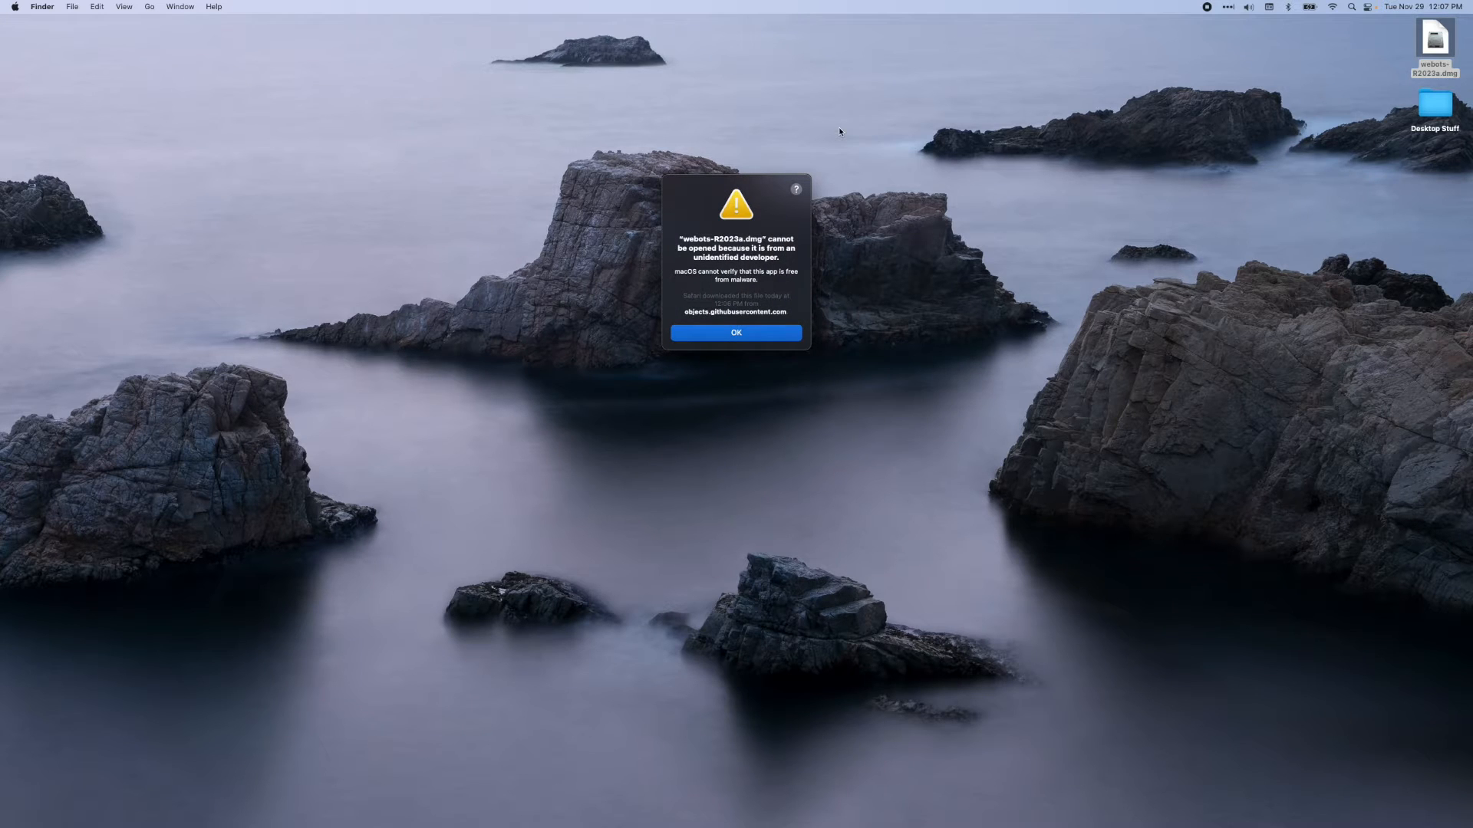
left_click(758, 333)
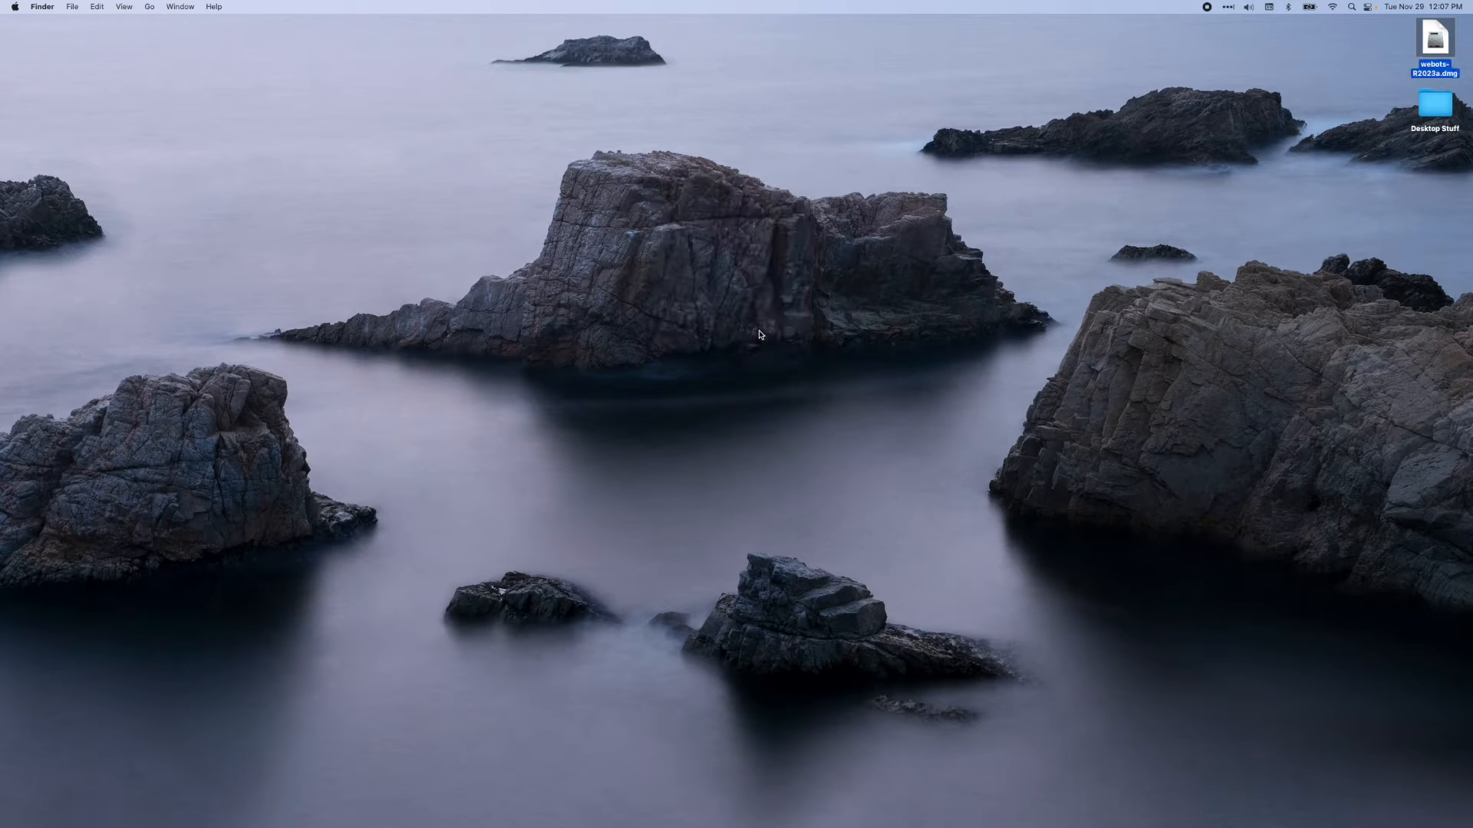
Allow the blocked webots-R2023a.dmg to open anyway in the Security & Privacy settings of System Preferences
key("super+space")
type("sys")
key("Return")
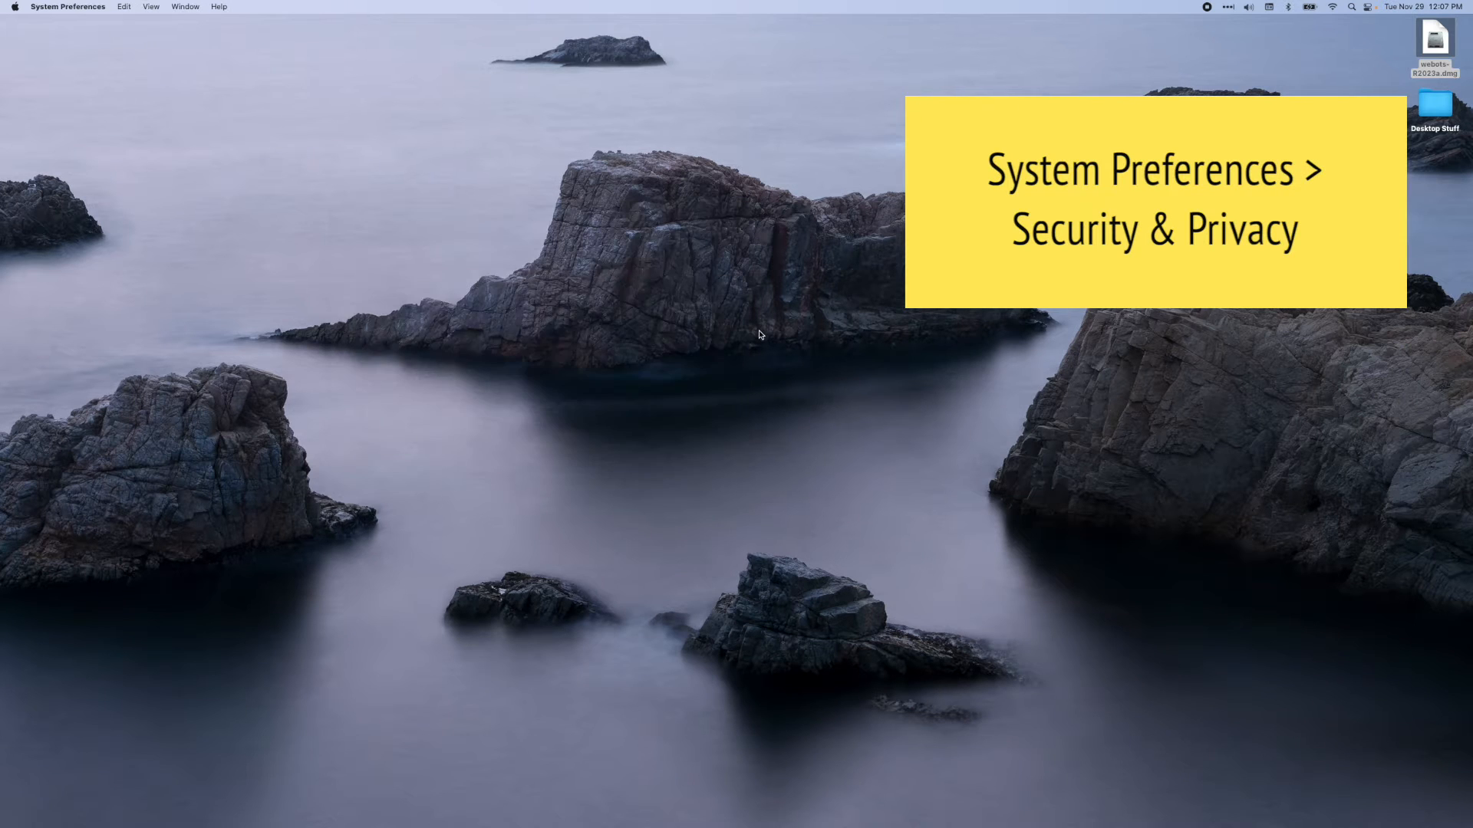
left_click(692, 442)
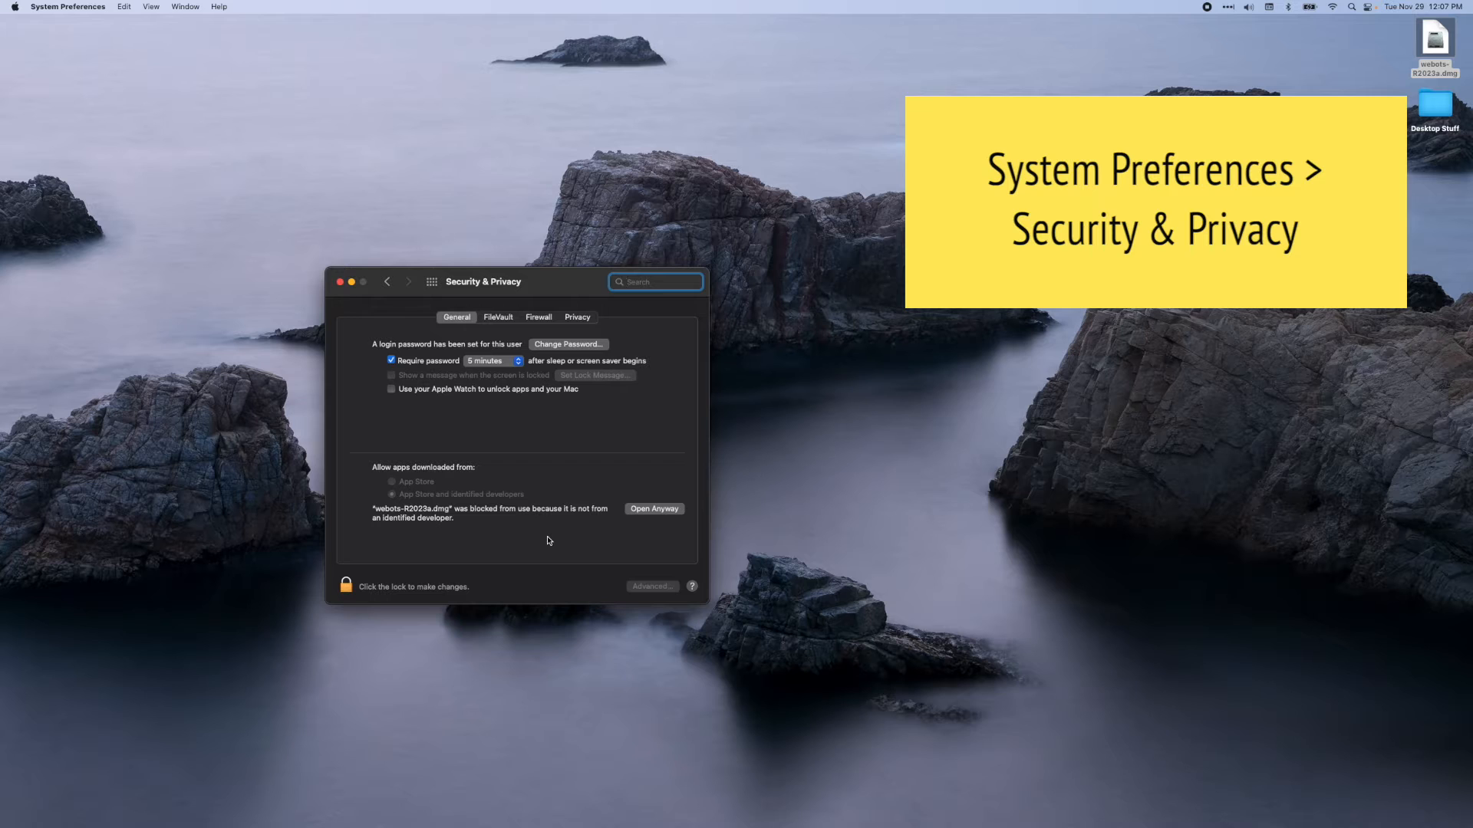
left_click(652, 509)
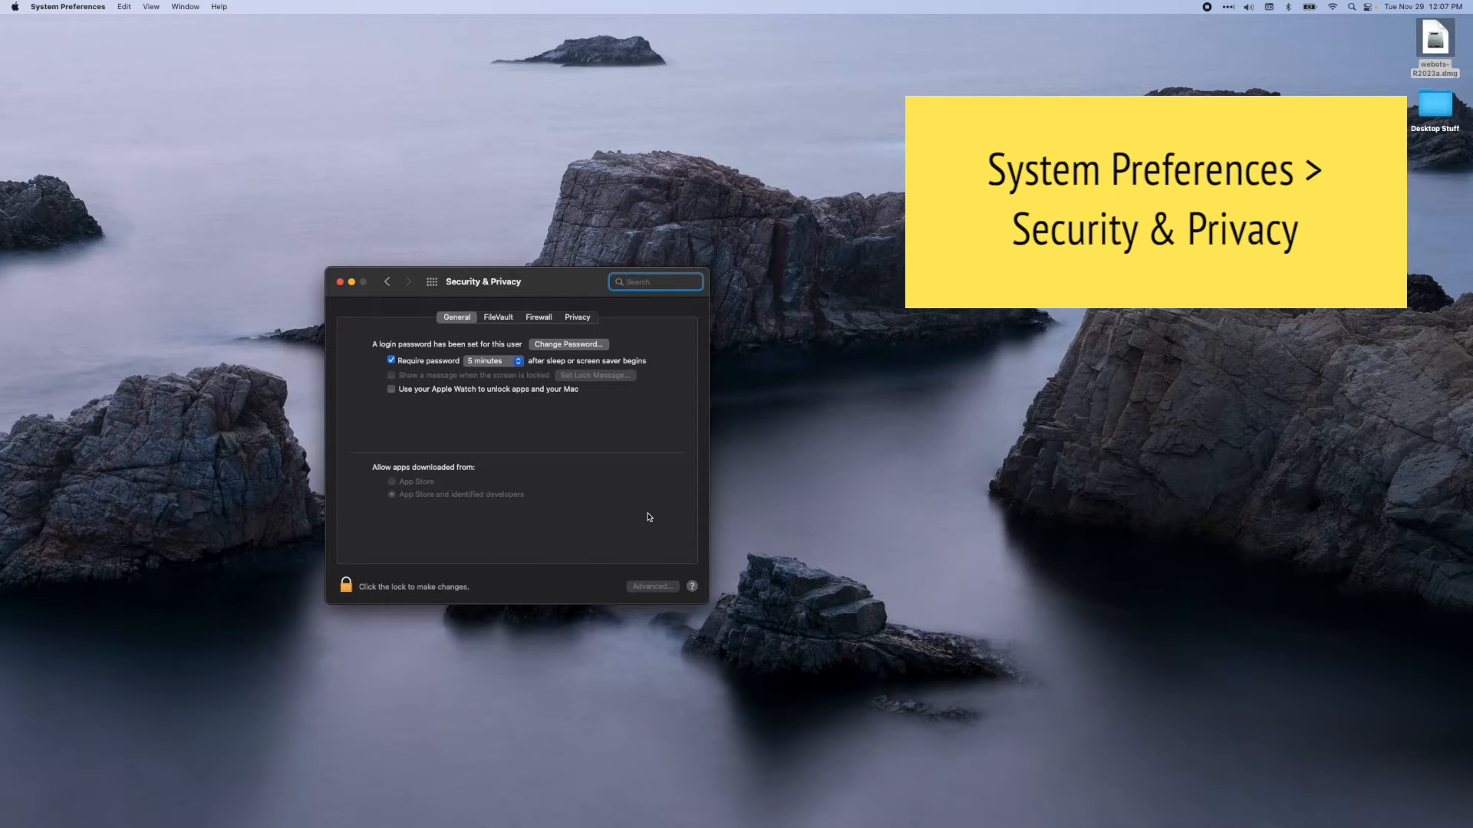
left_click(702, 358)
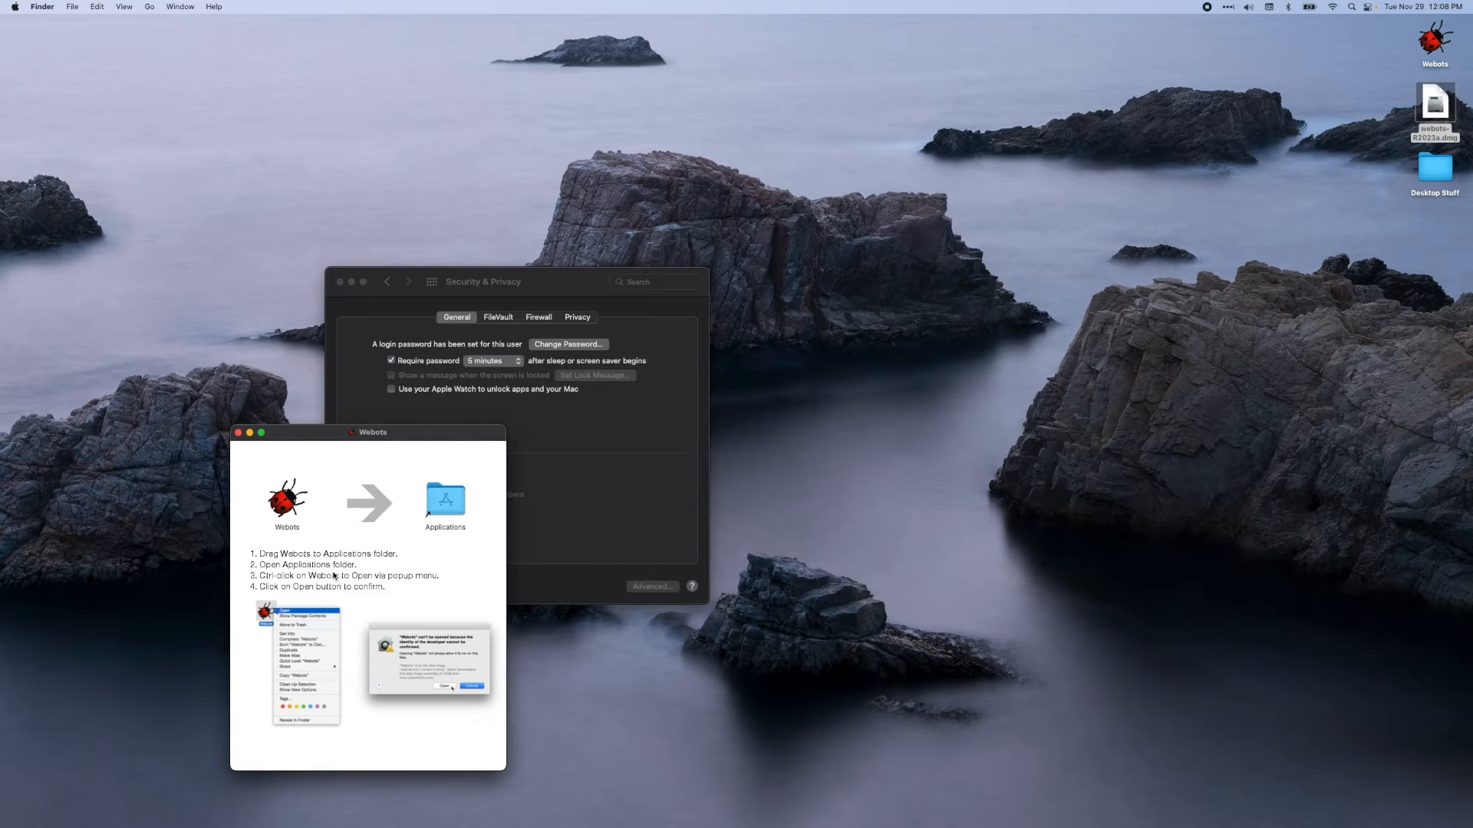
Copy Webots from the mounted disk image into the Applications folder and close the installer window
left_click_drag(287, 500, 456, 503)
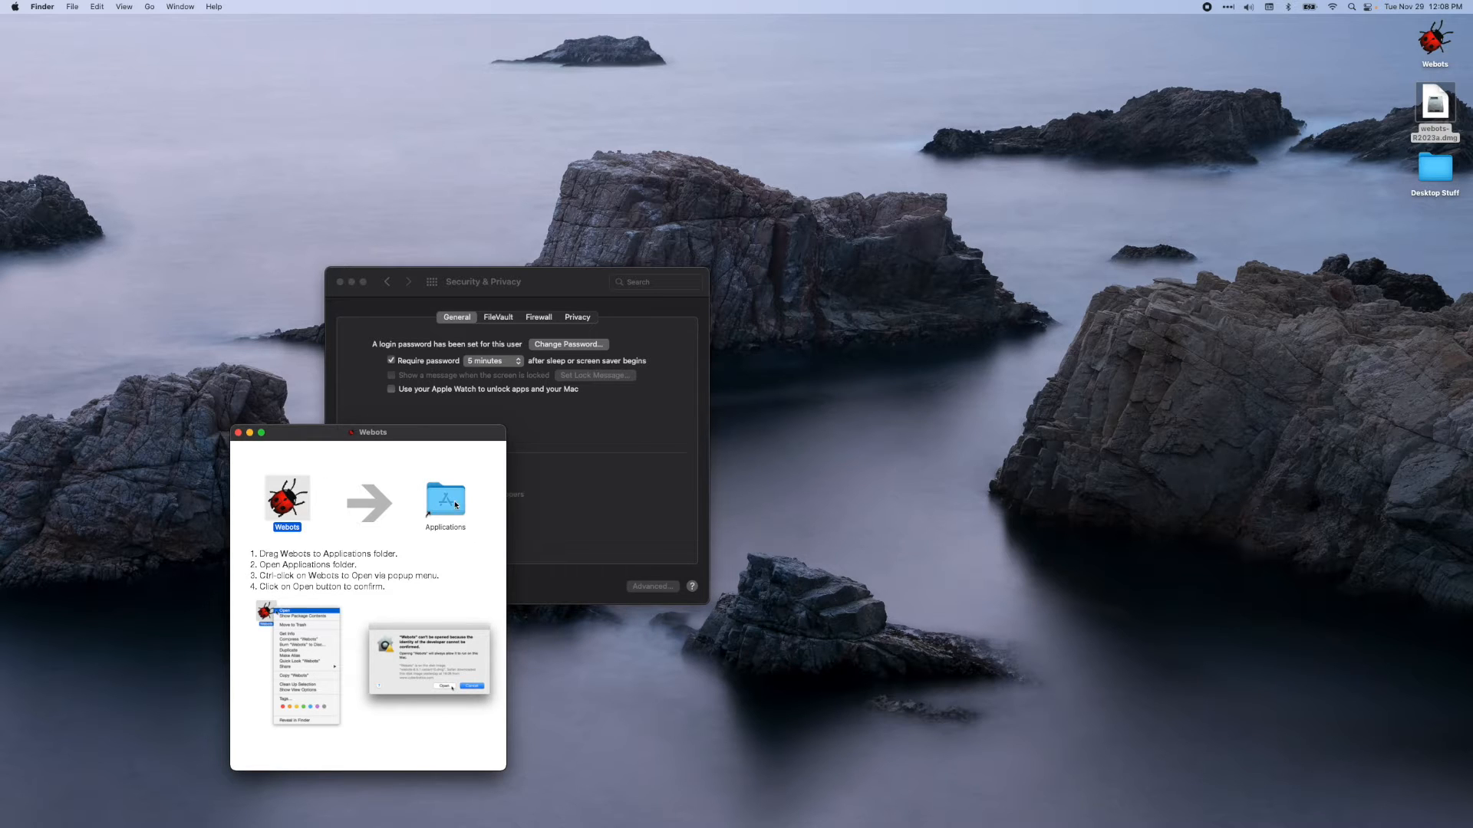
left_click_drag(537, 278, 1162, 279)
left_click(586, 291)
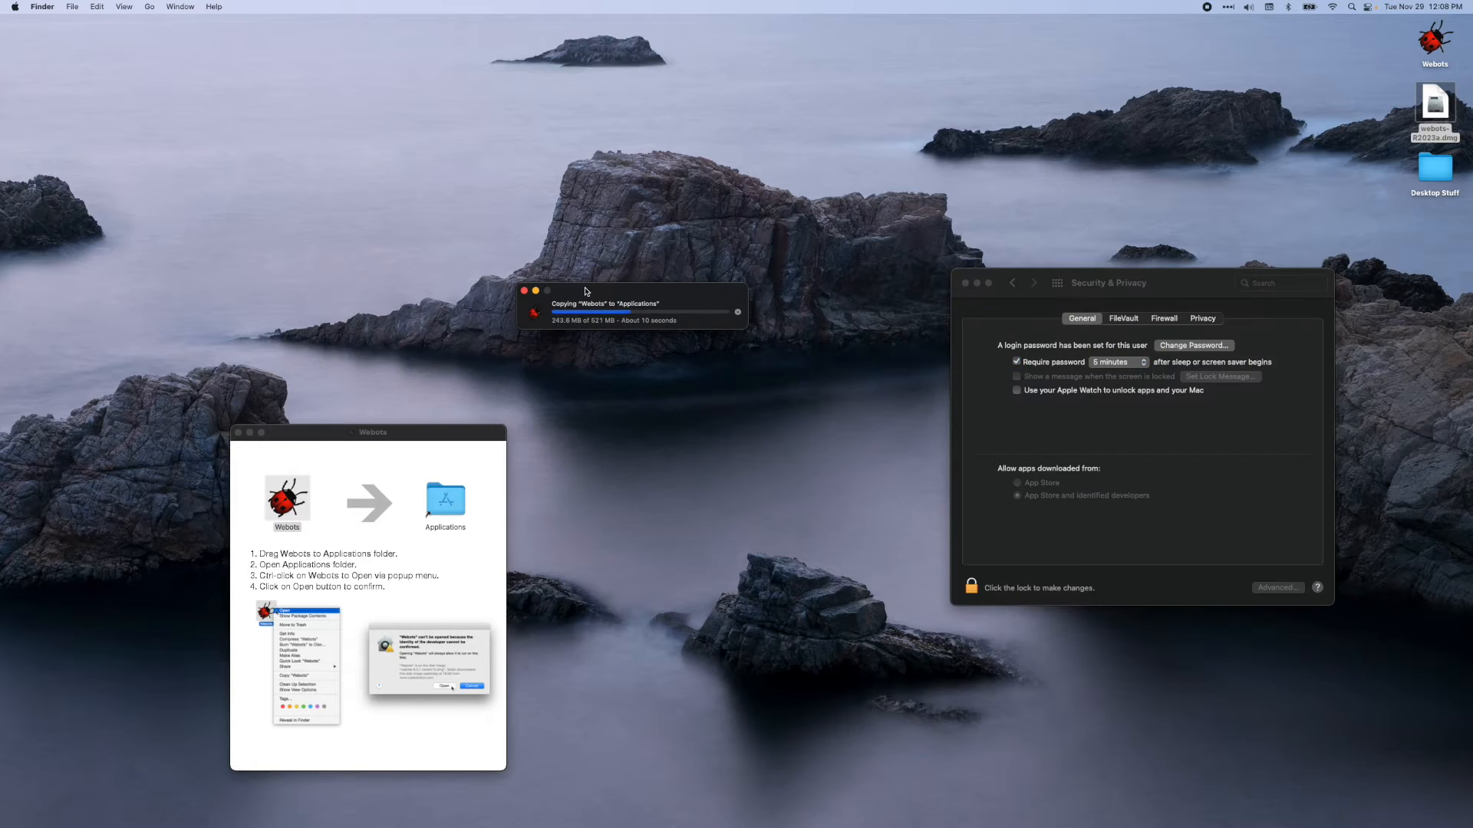
left_click(239, 434)
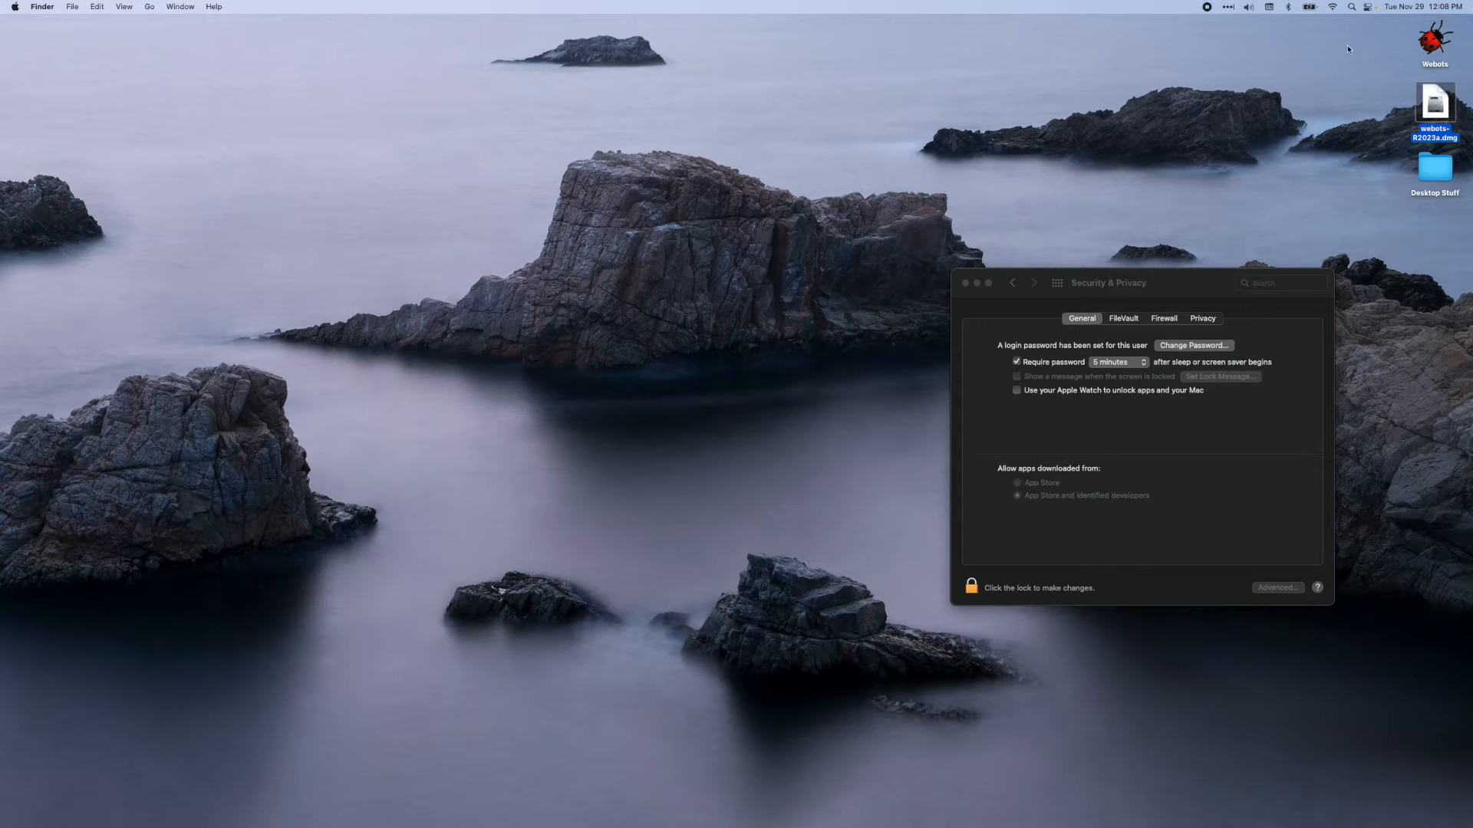
Eject the Webots volume and move webots-R2023a.dmg from the desktop to the Trash
left_click(1433, 39)
right_click(1431, 44)
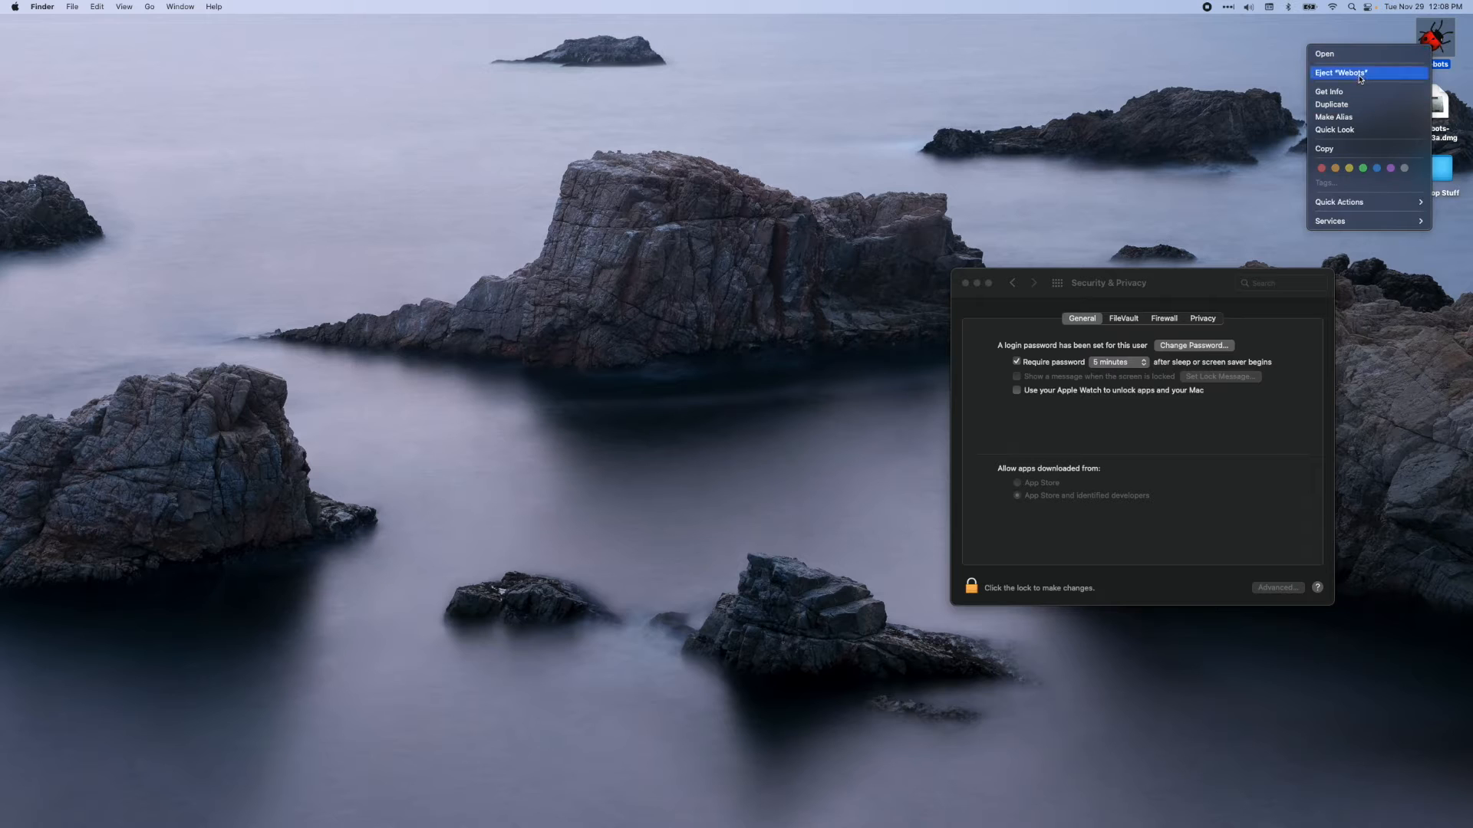
left_click(1359, 74)
left_click(1431, 39)
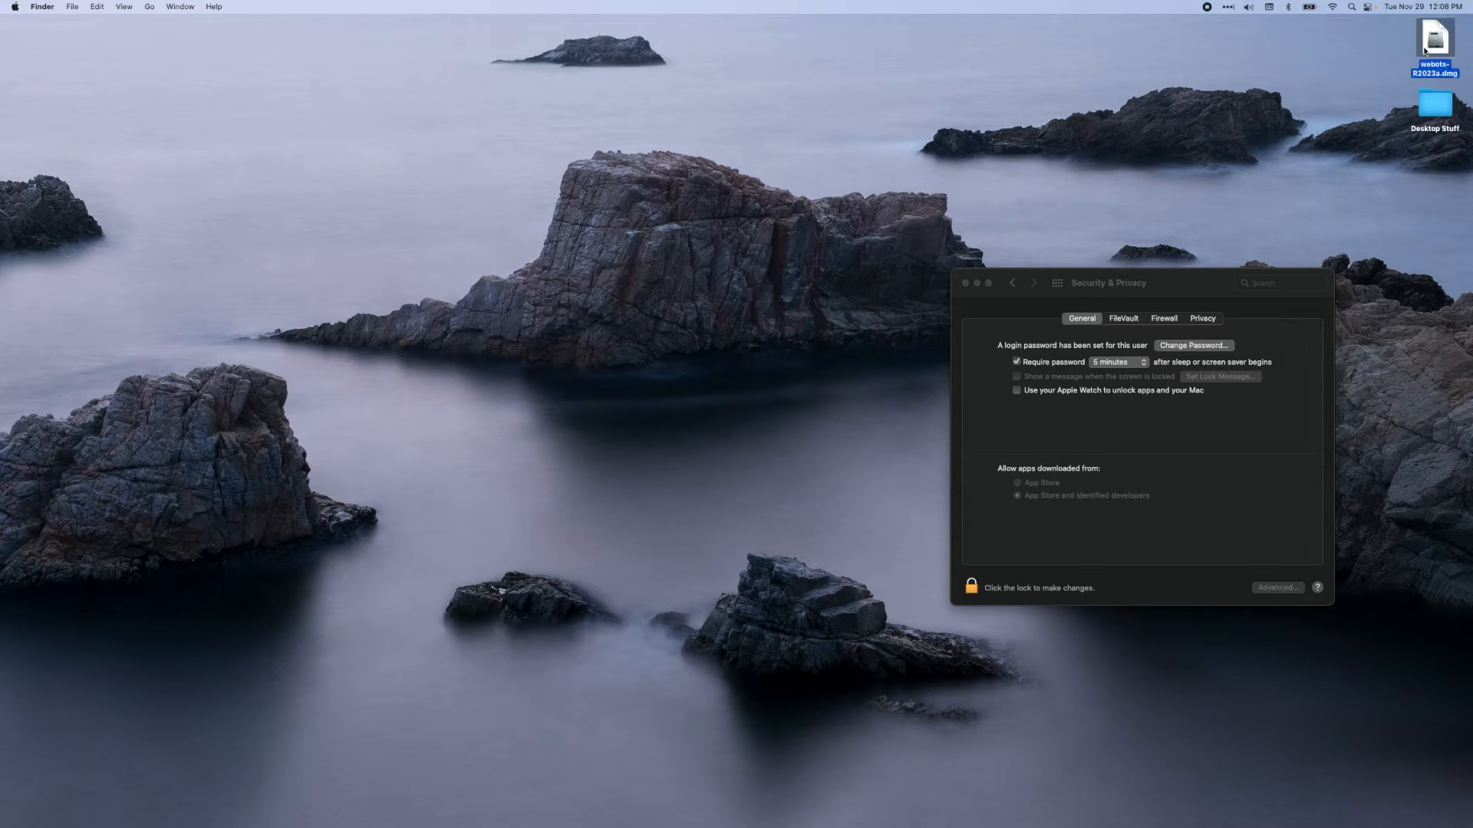
right_click(1424, 46)
left_click(1307, 87)
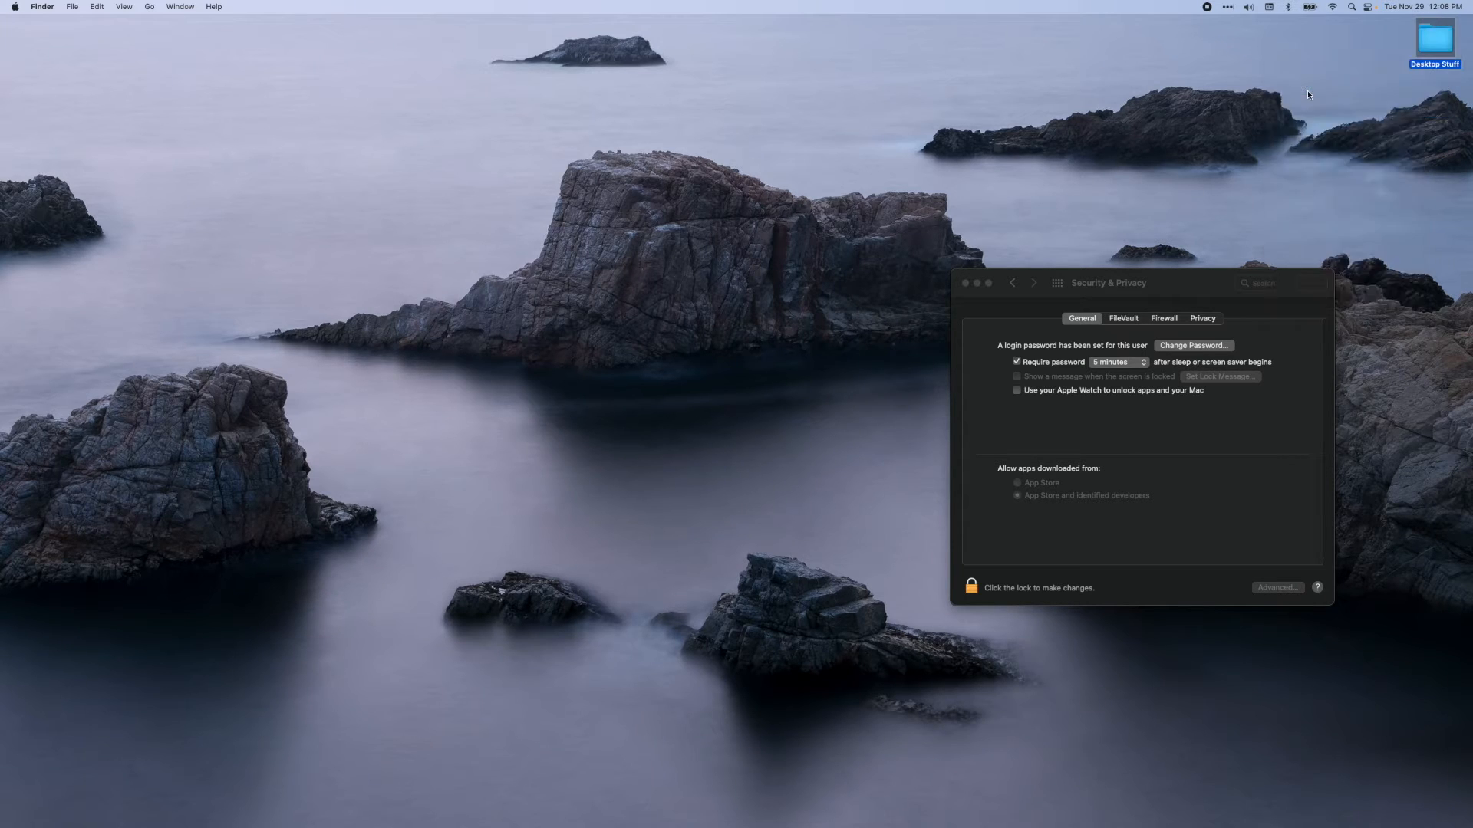
Open the Applications folder in Finder and locate the installed Webots application
left_click(149, 6)
left_click(161, 198)
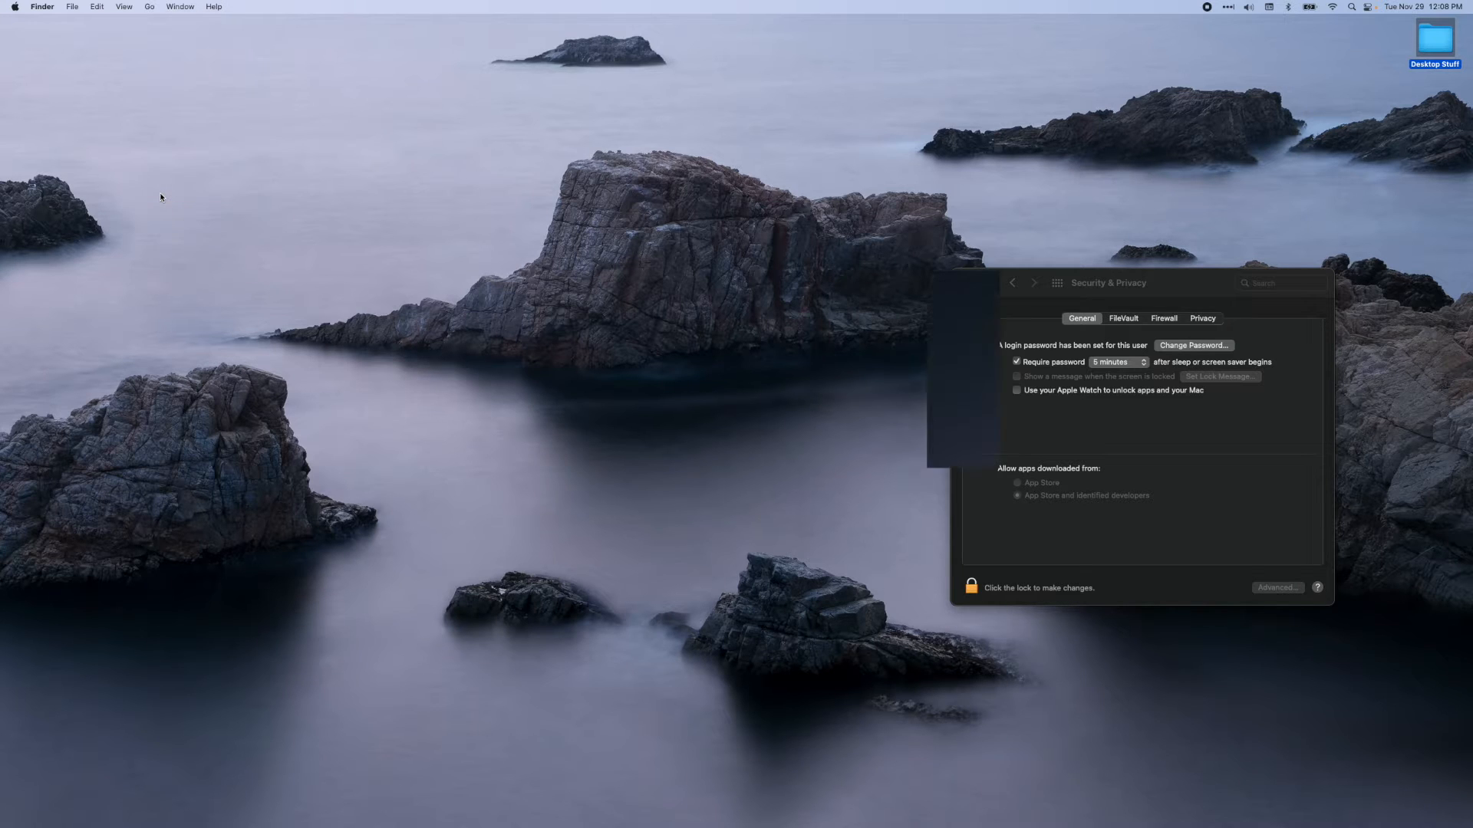
left_click(1059, 461)
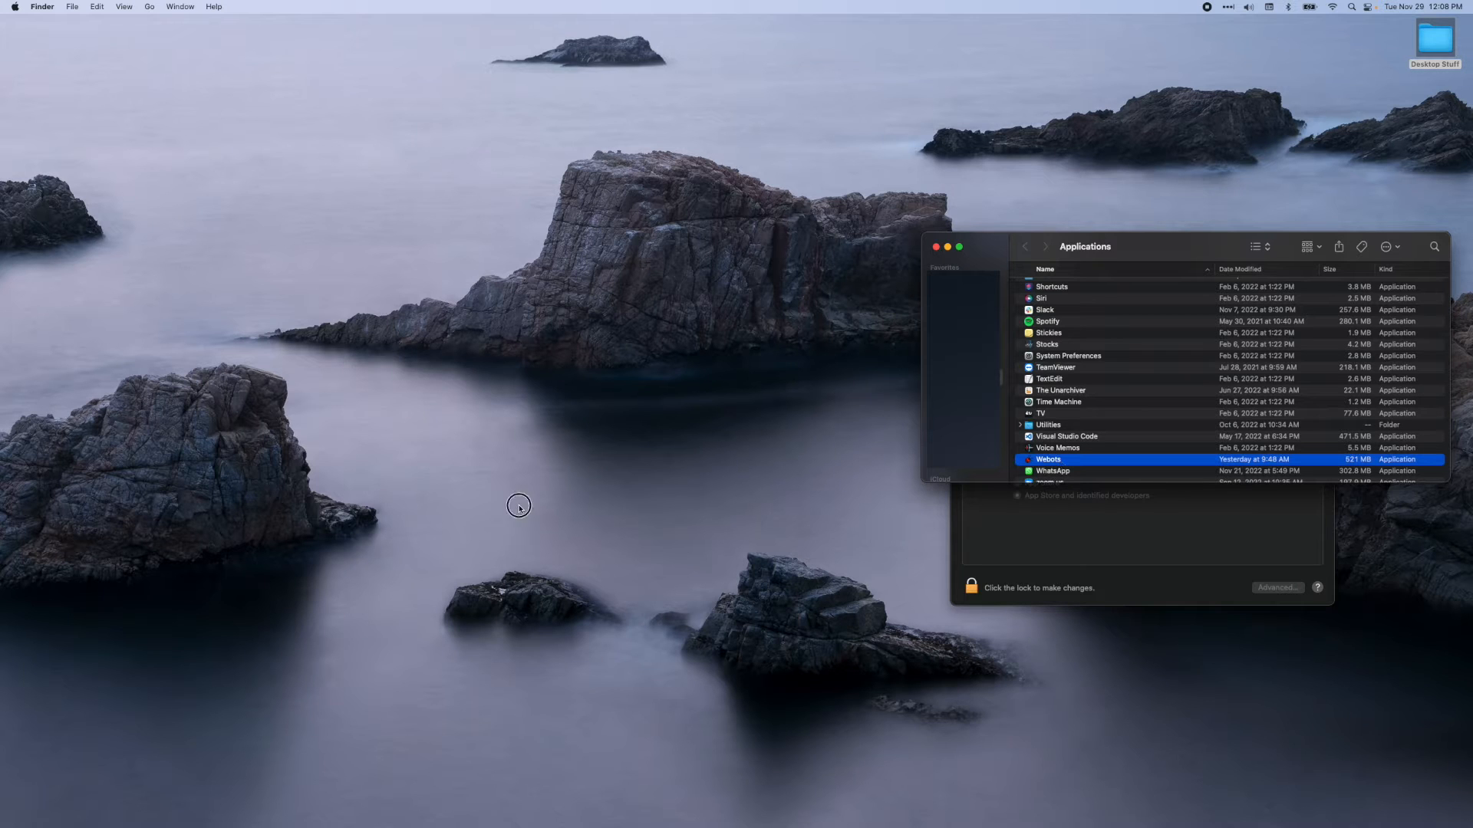
Try to launch Webots through a Spotlight search, then cancel without moving it to the Trash
key("super+space")
type("webots")
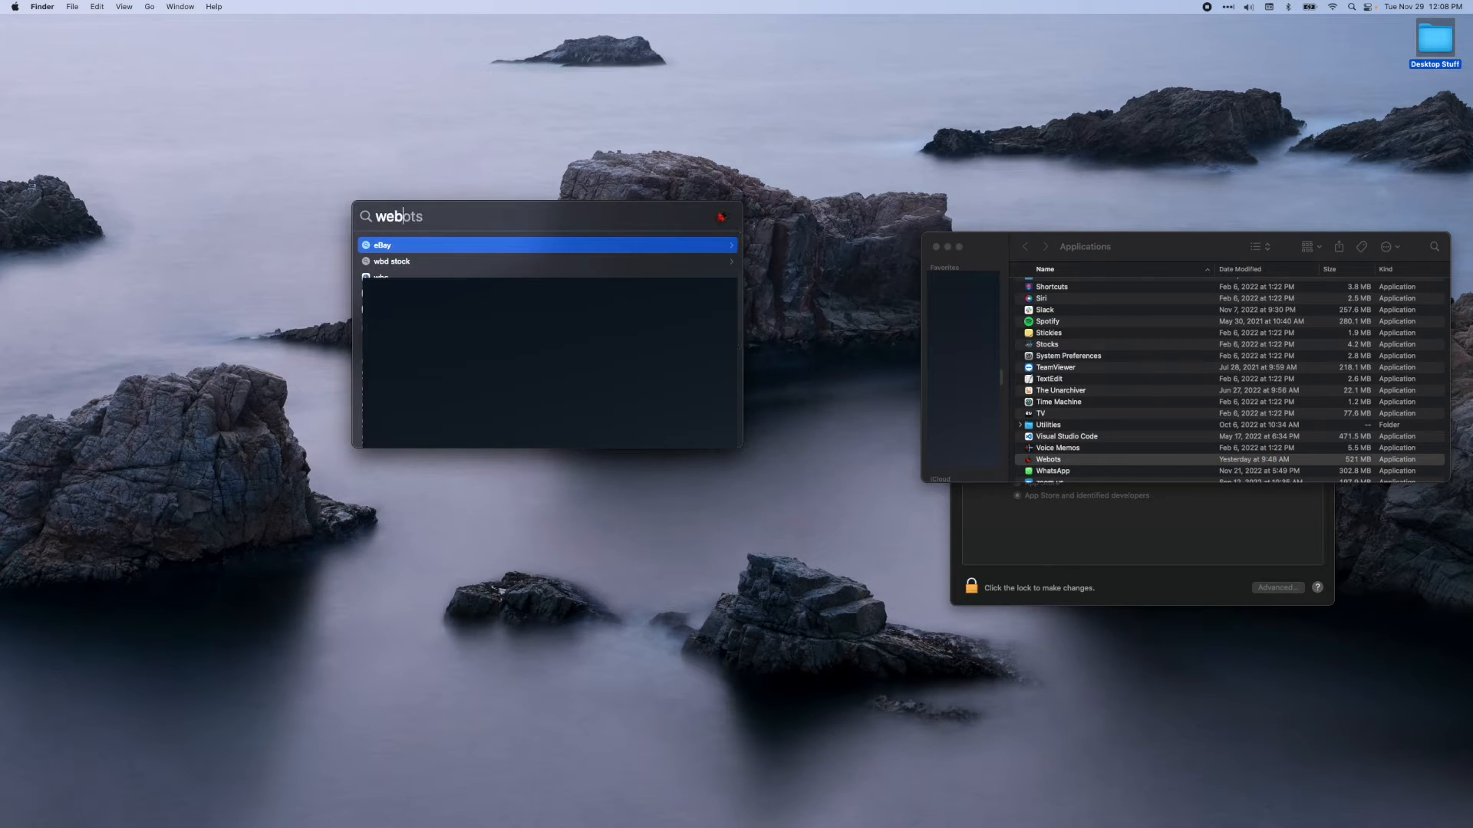
key("Return")
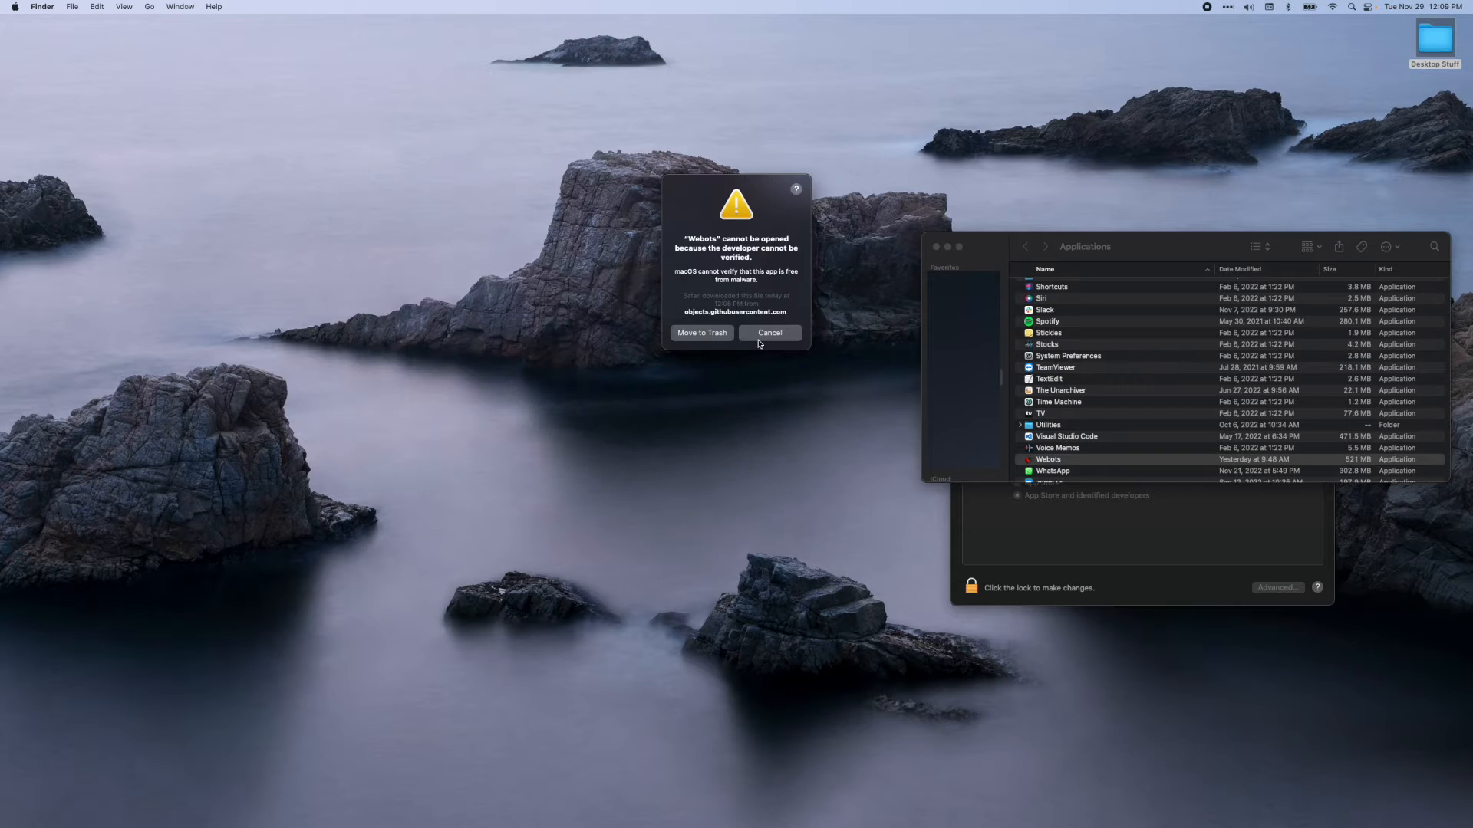
left_click(759, 341)
Allow the blocked Webots application to open anyway in Security & Privacy and close the Applications window
left_click(1055, 550)
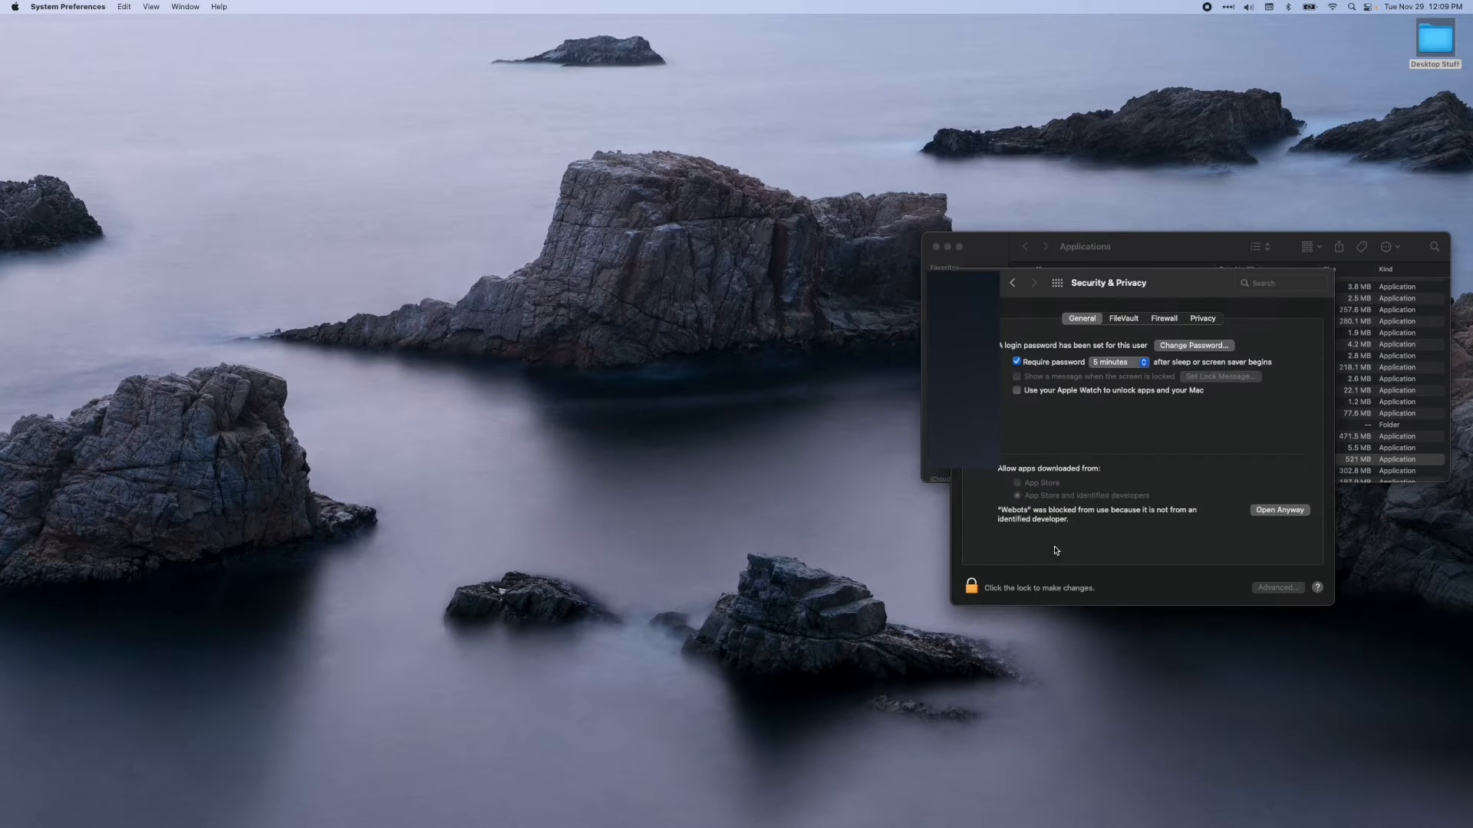
left_click_drag(1154, 285, 337, 404)
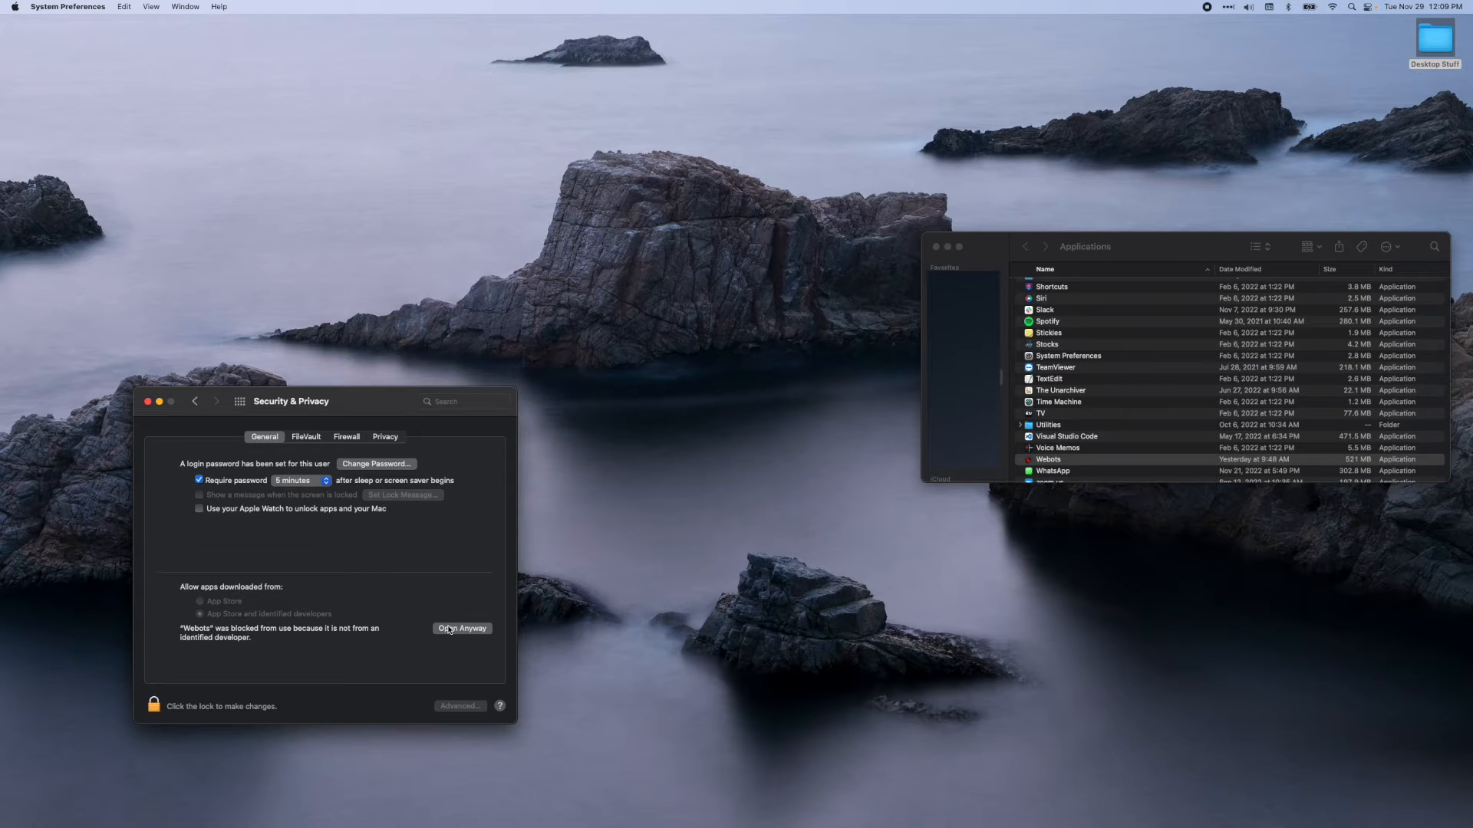
left_click(449, 629)
left_click(738, 339)
left_click(936, 247)
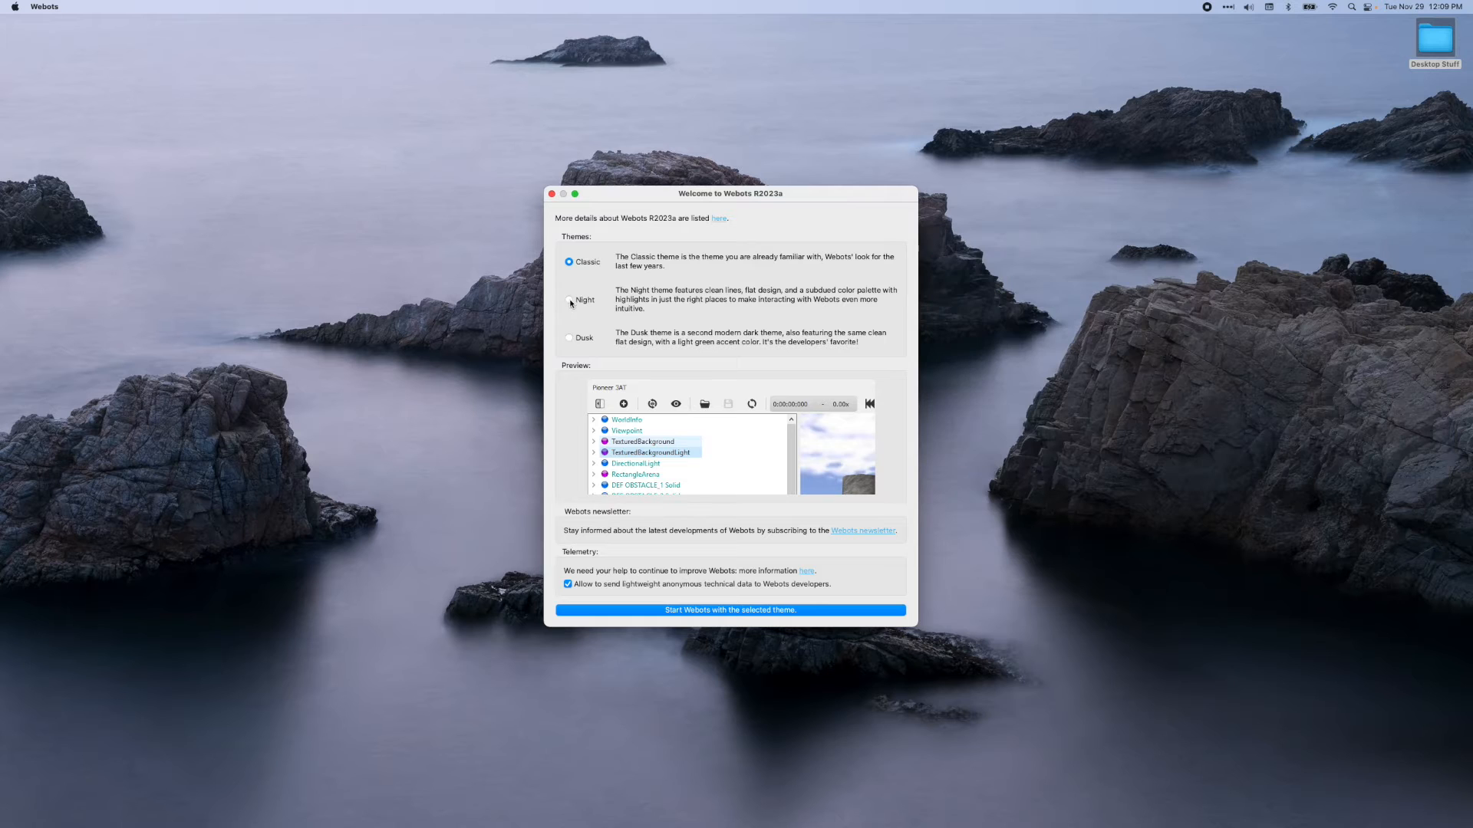
Start Webots with the Dusk theme and anonymous technical data sharing turned off, and close the welcome window
left_click(569, 300)
left_click(569, 338)
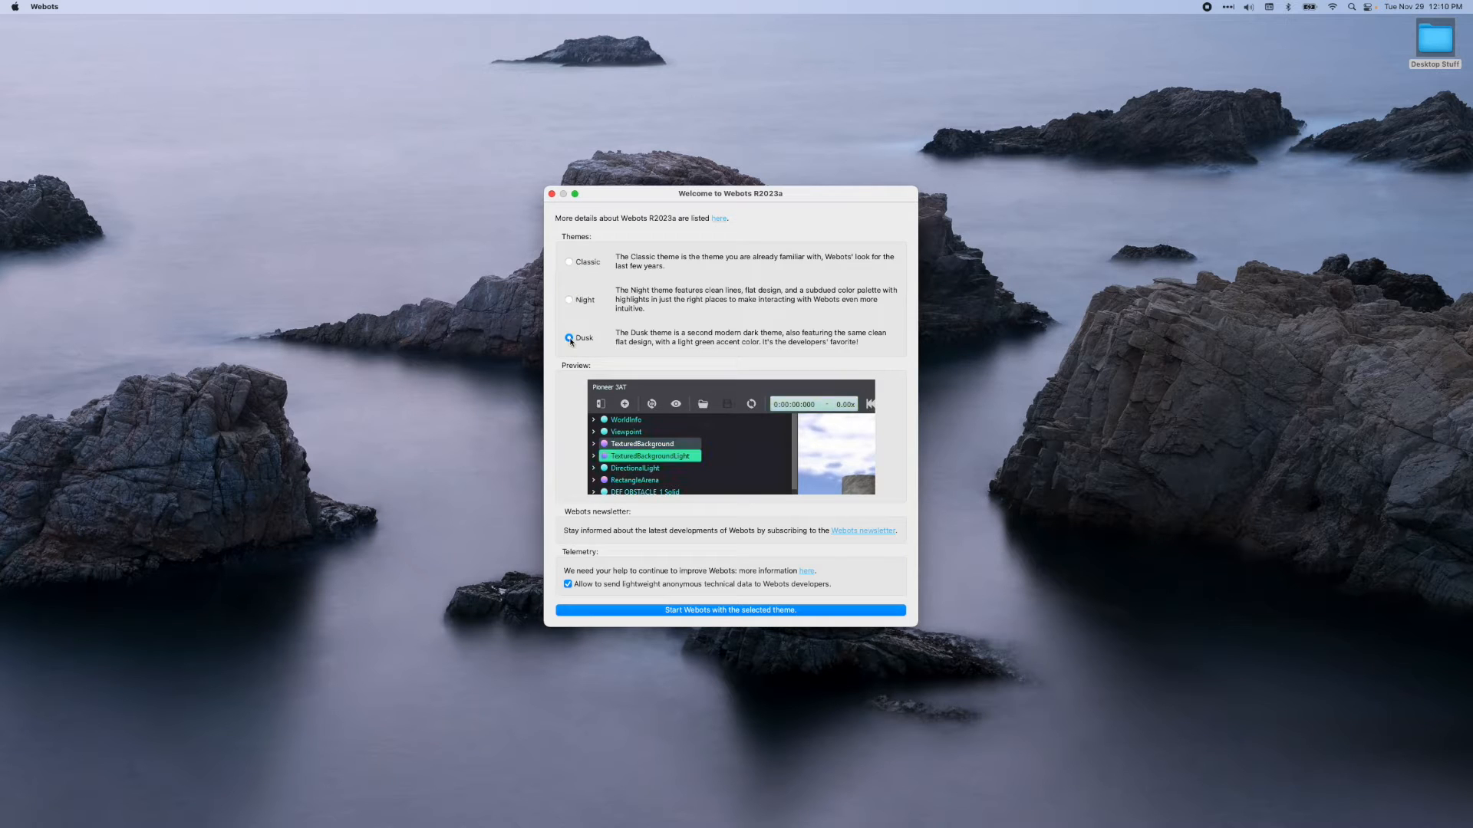
left_click(567, 584)
left_click(646, 612)
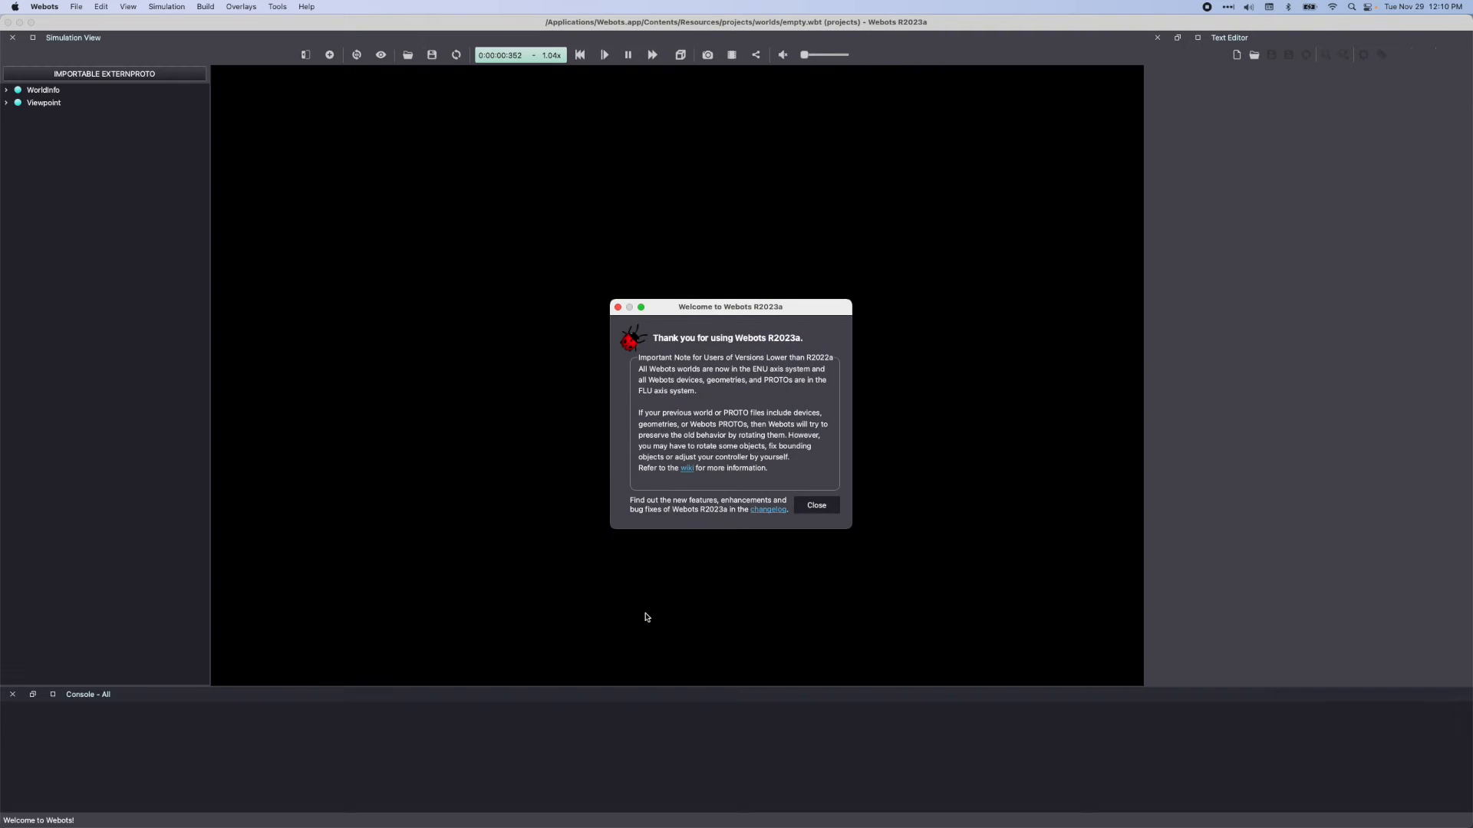
left_click(804, 512)
left_click(895, 497)
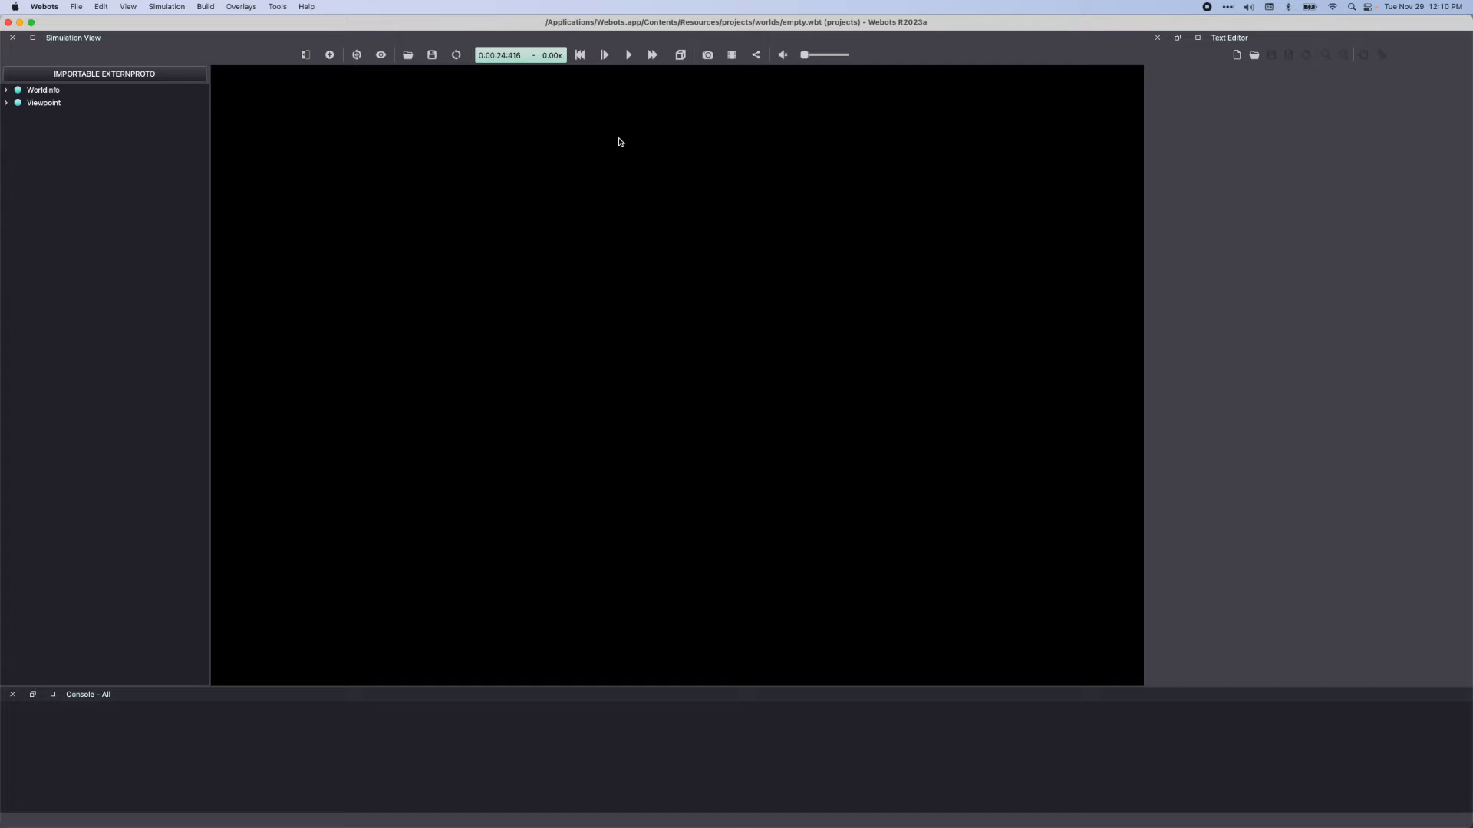
Open the sample world e-puck_line_demo.wbt from the gctronic e-puck robots
left_click(76, 7)
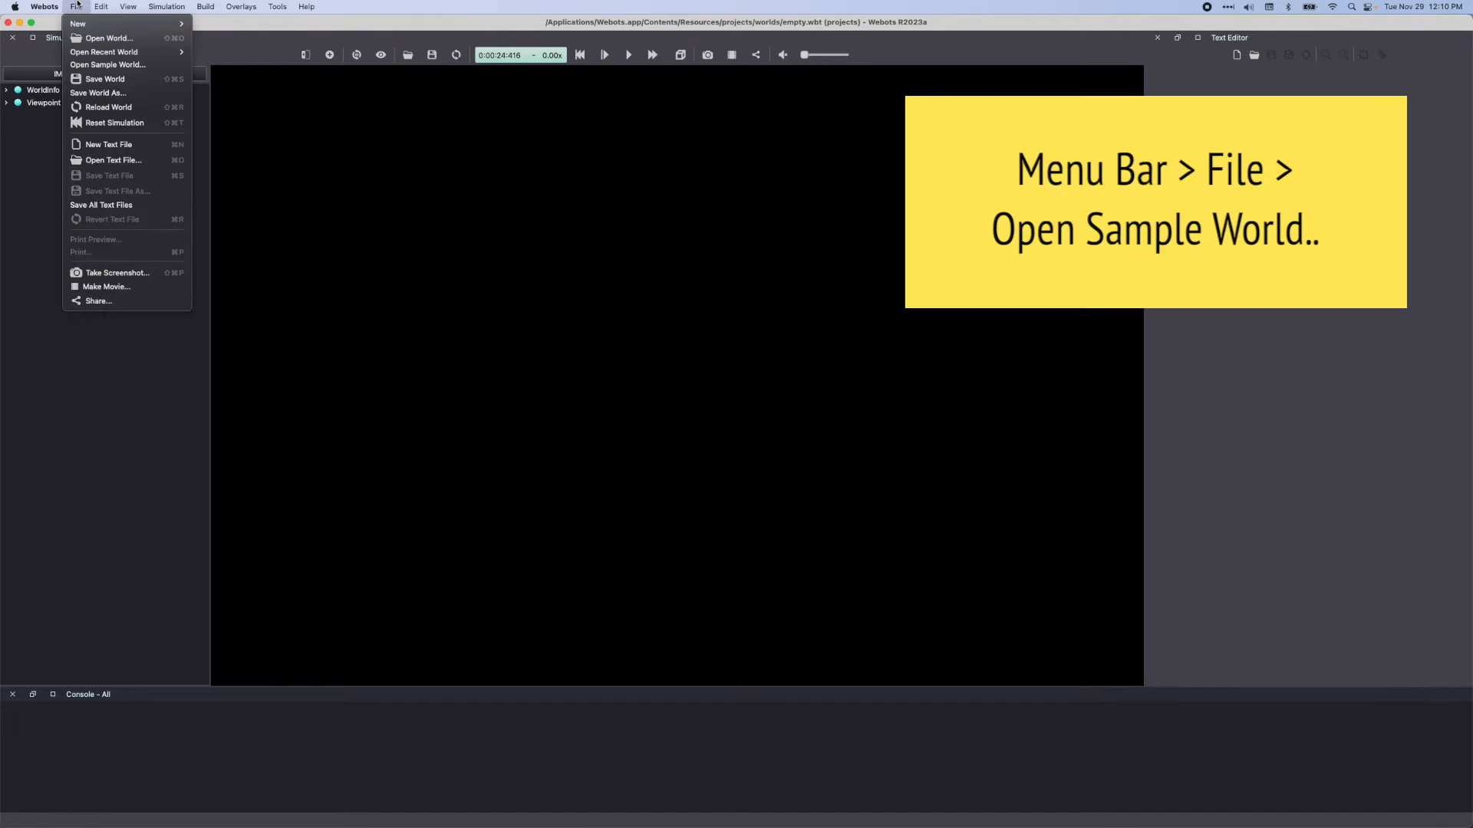
left_click(108, 65)
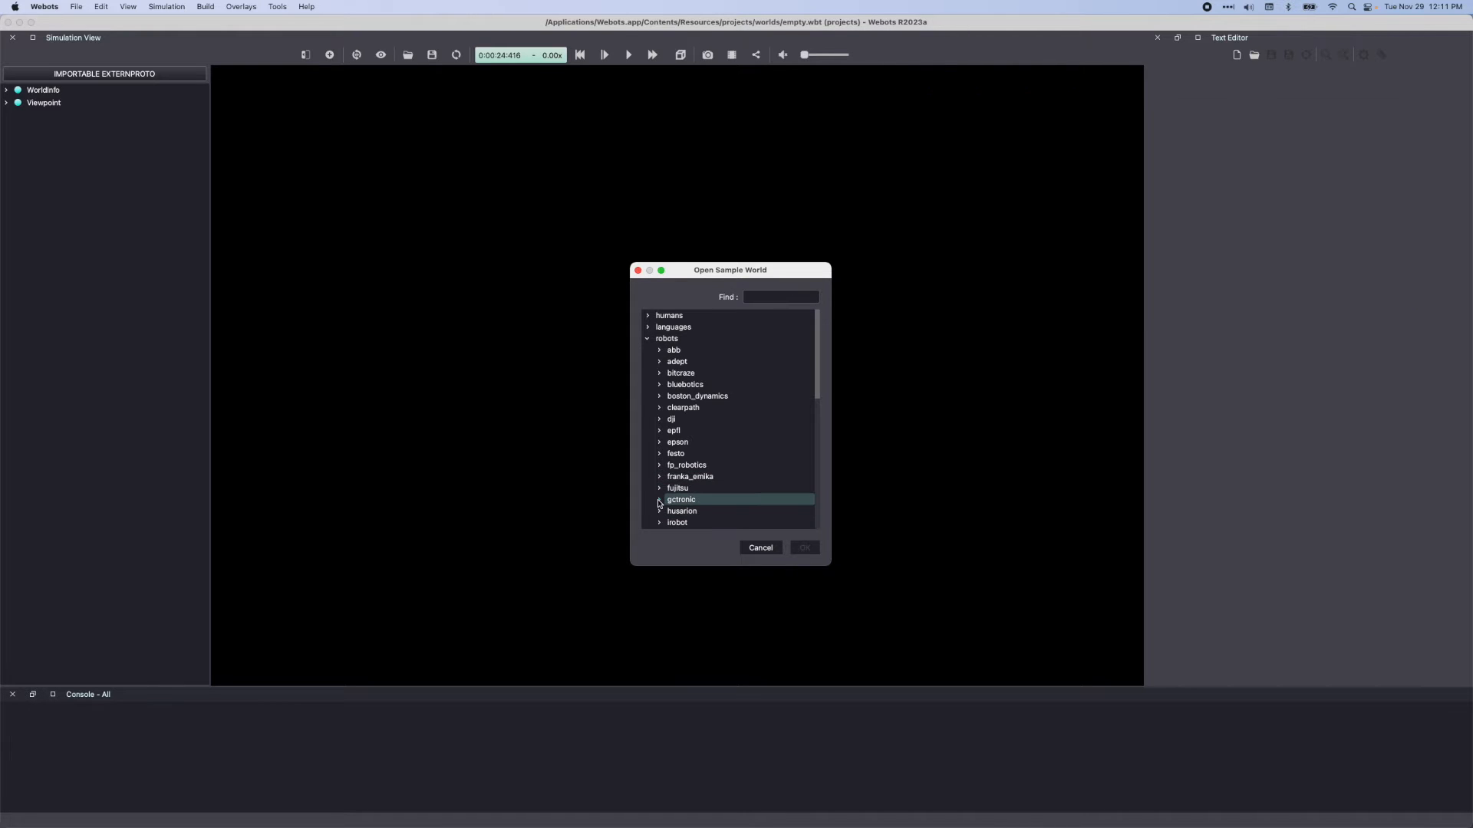
left_click(659, 501)
left_click(670, 511)
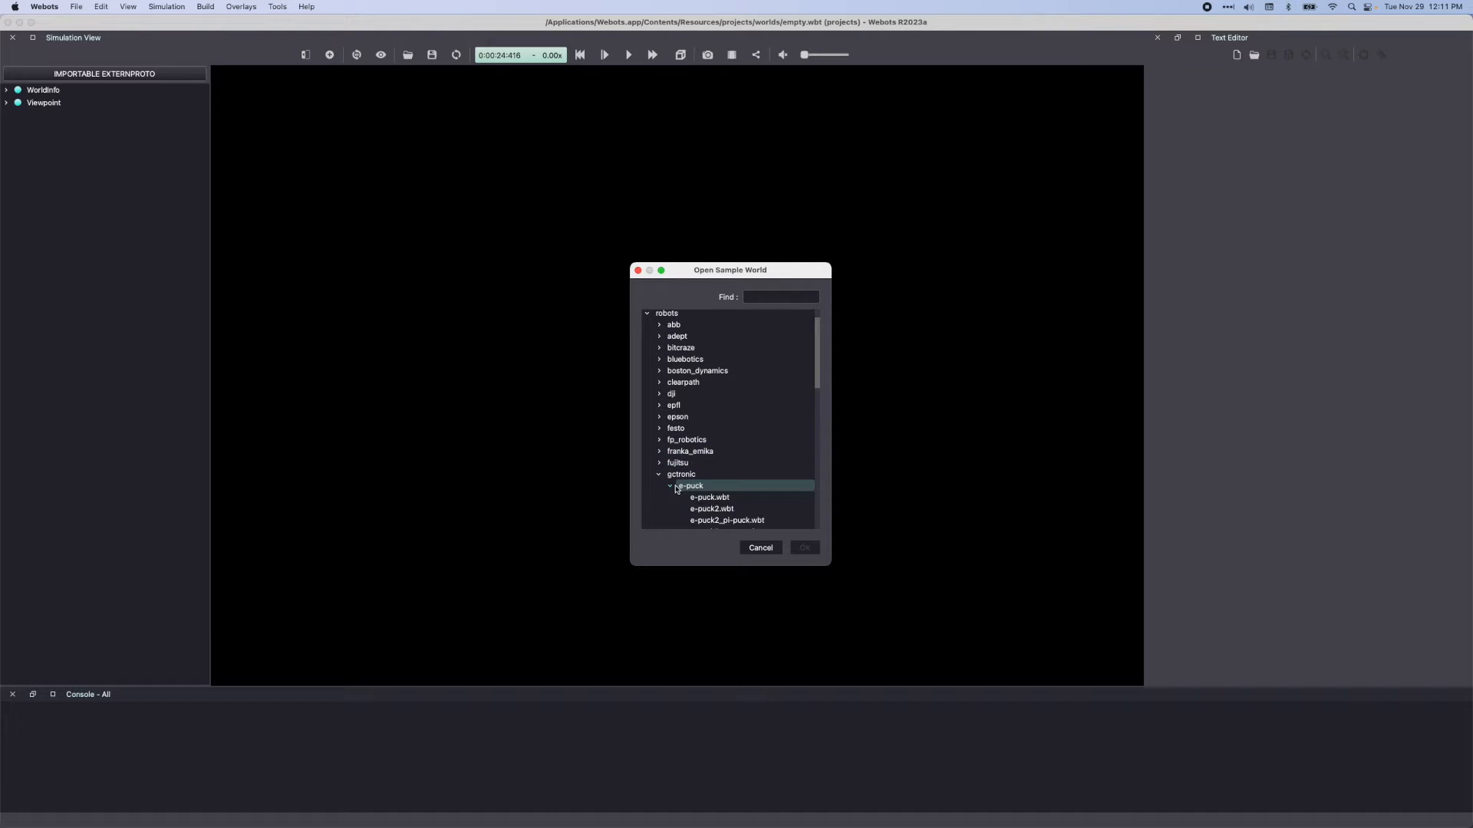
scroll(713, 491, "down", 2)
left_click(719, 462)
scroll(719, 475, "down", 3)
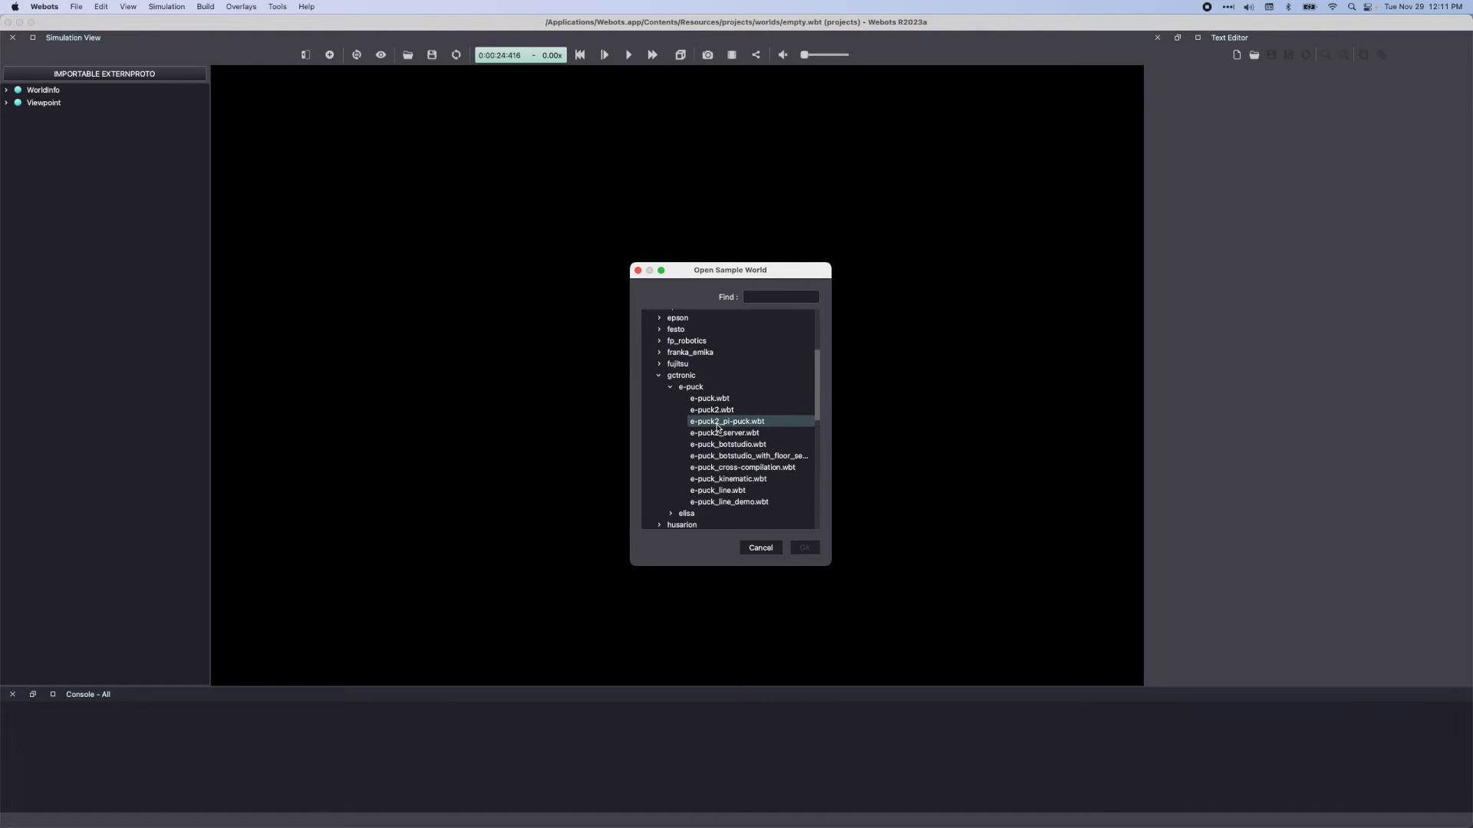
left_click(718, 502)
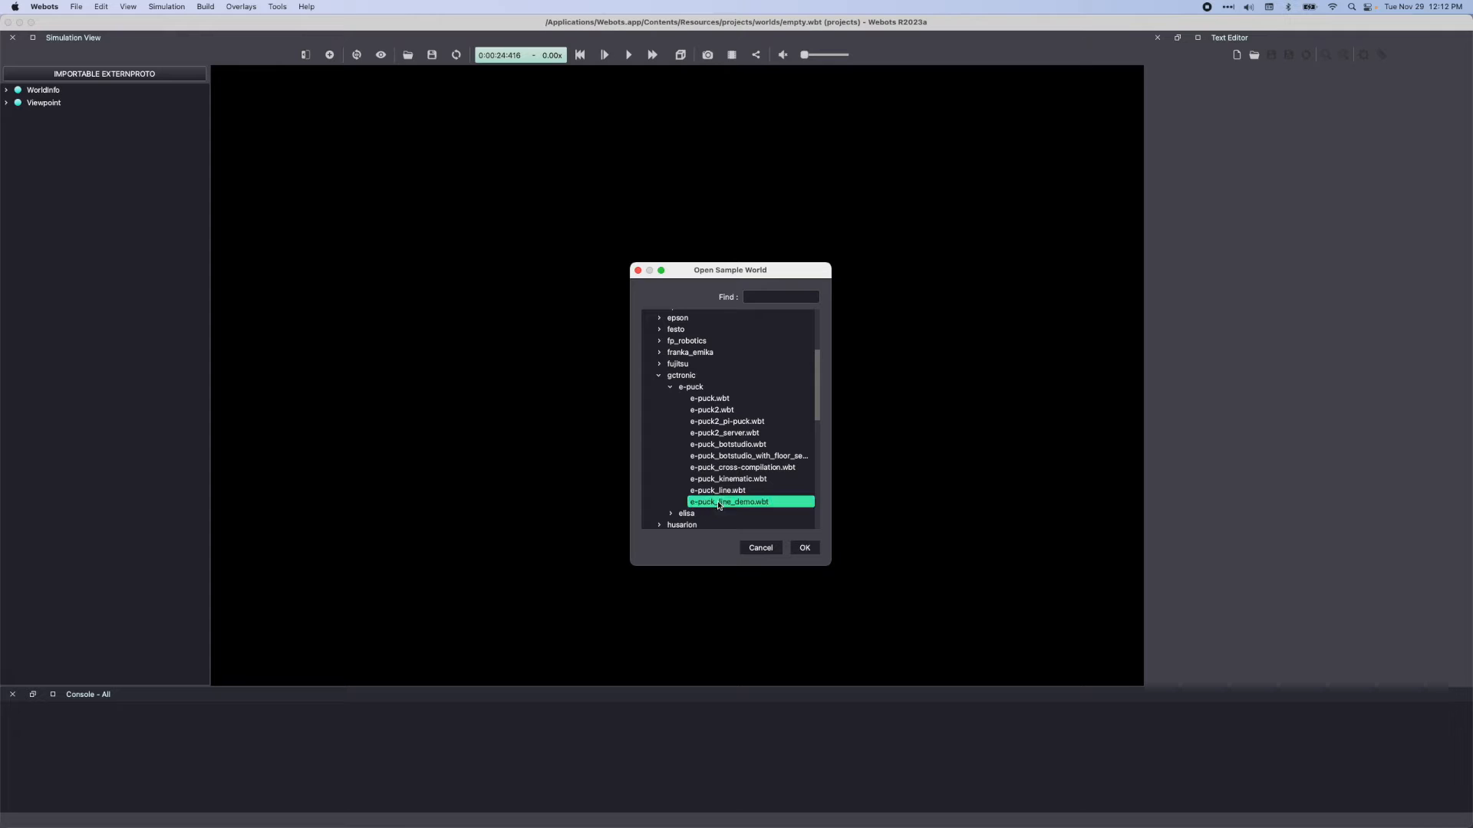
left_click(802, 549)
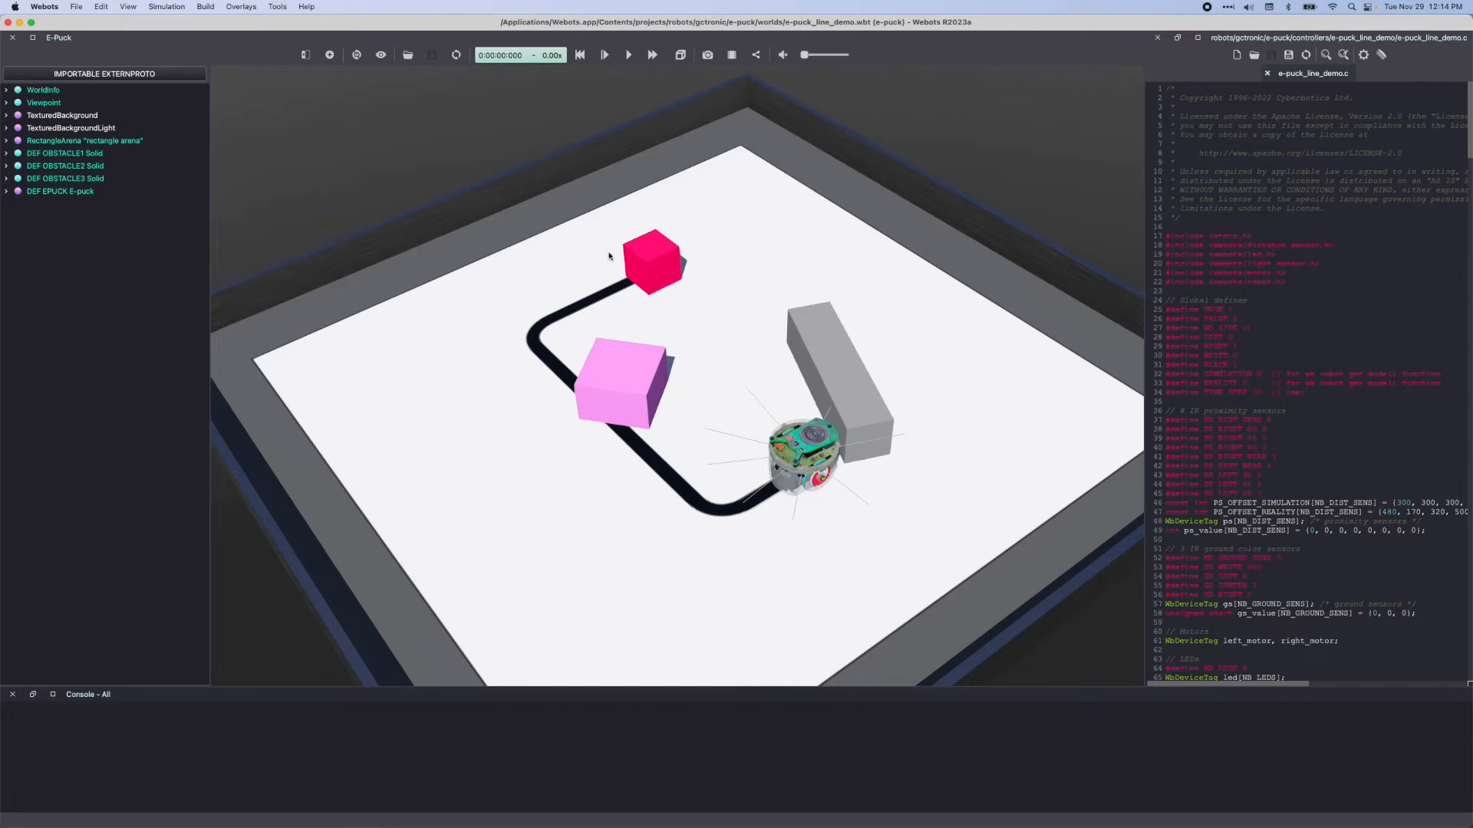
Select the rectangle arena, the three obstacles and the e-puck one after another to identify them in the 3D scene
left_click(123, 141)
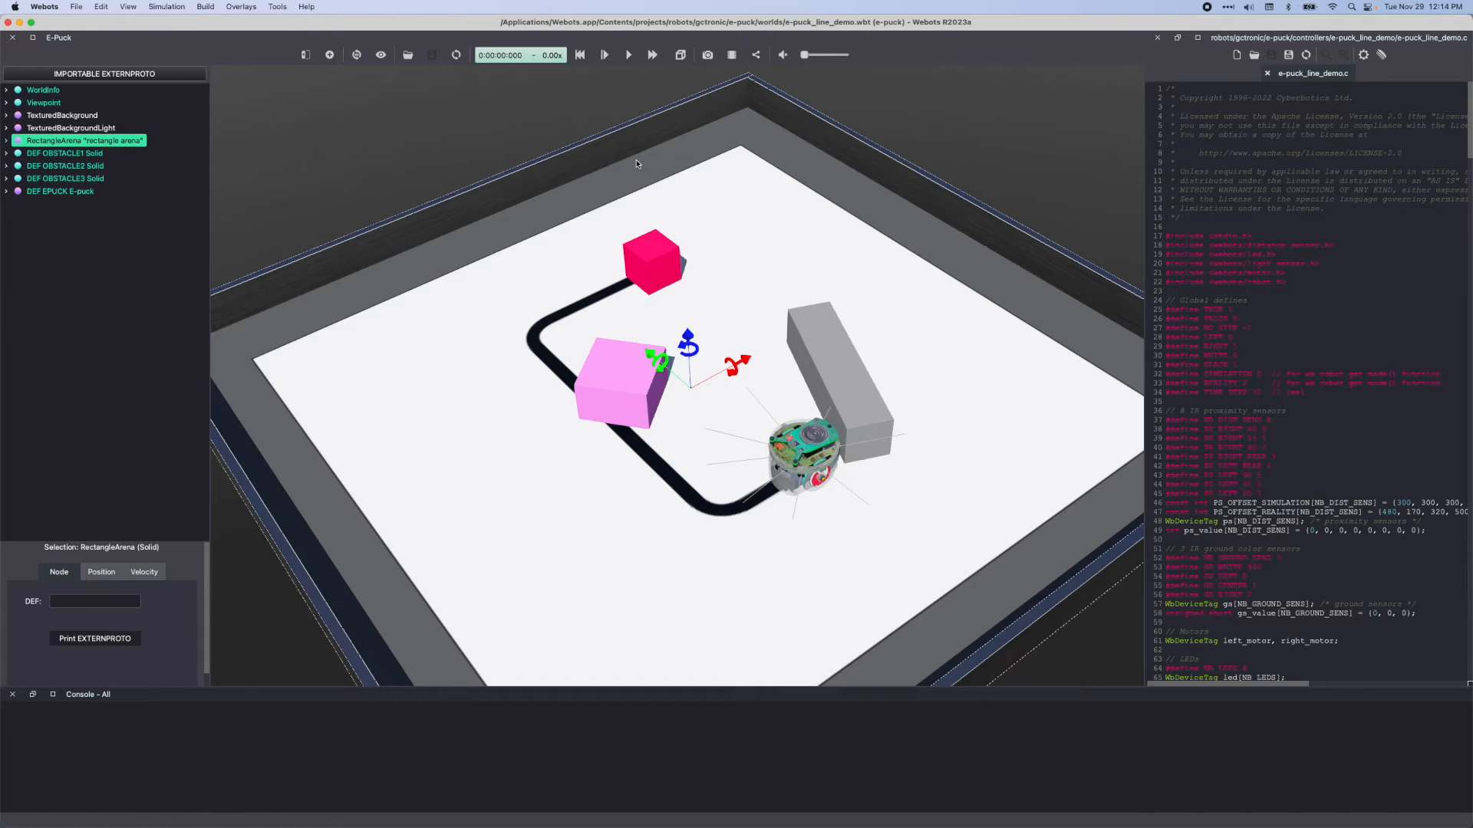
left_click(73, 152)
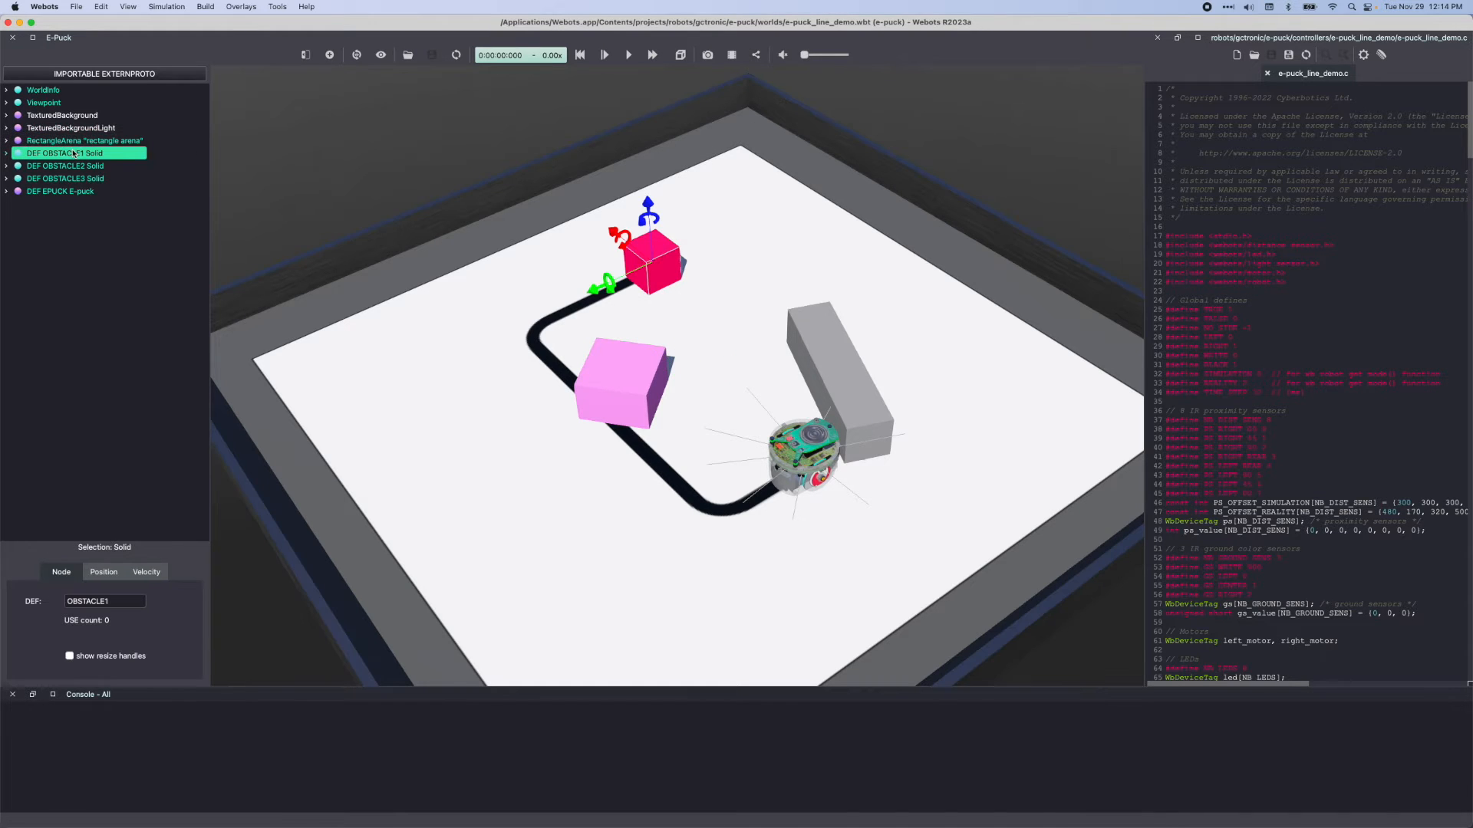
left_click(73, 166)
left_click(73, 178)
left_click(73, 191)
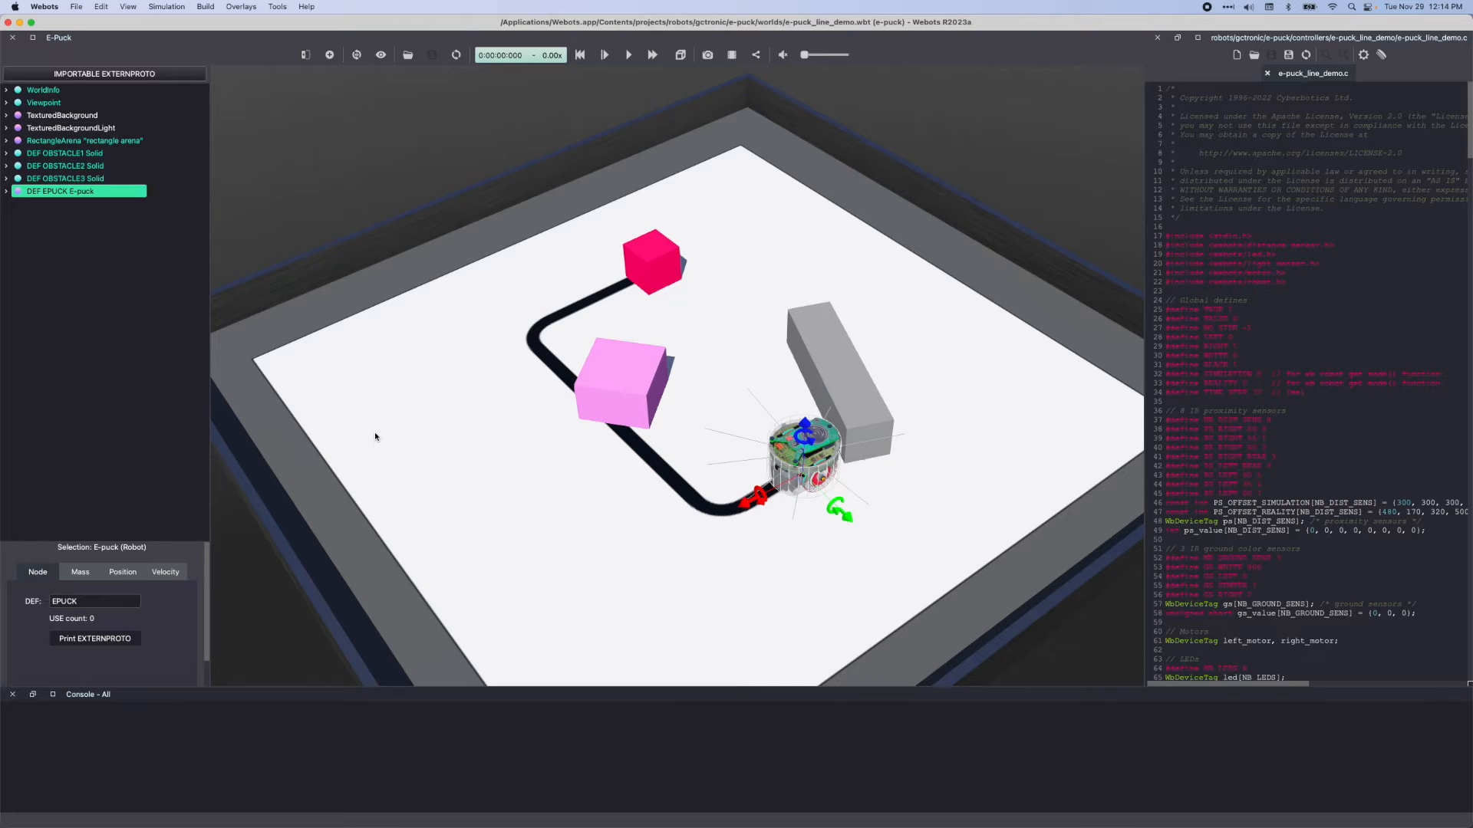
Expand the E-puck node, view its controller, translation and rotation fields, and set its x translation to 2 m
left_click(6, 192)
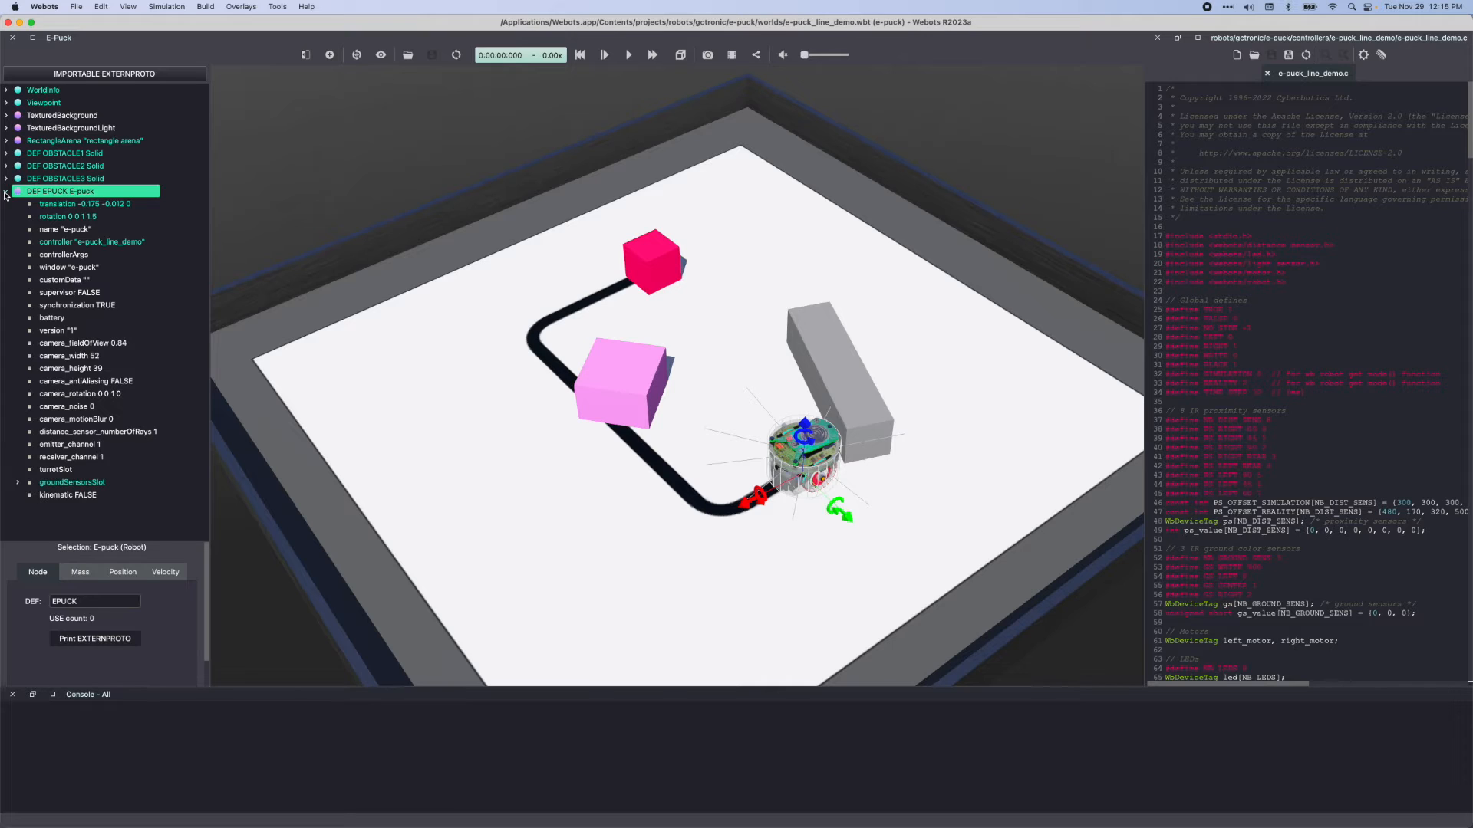
left_click(68, 242)
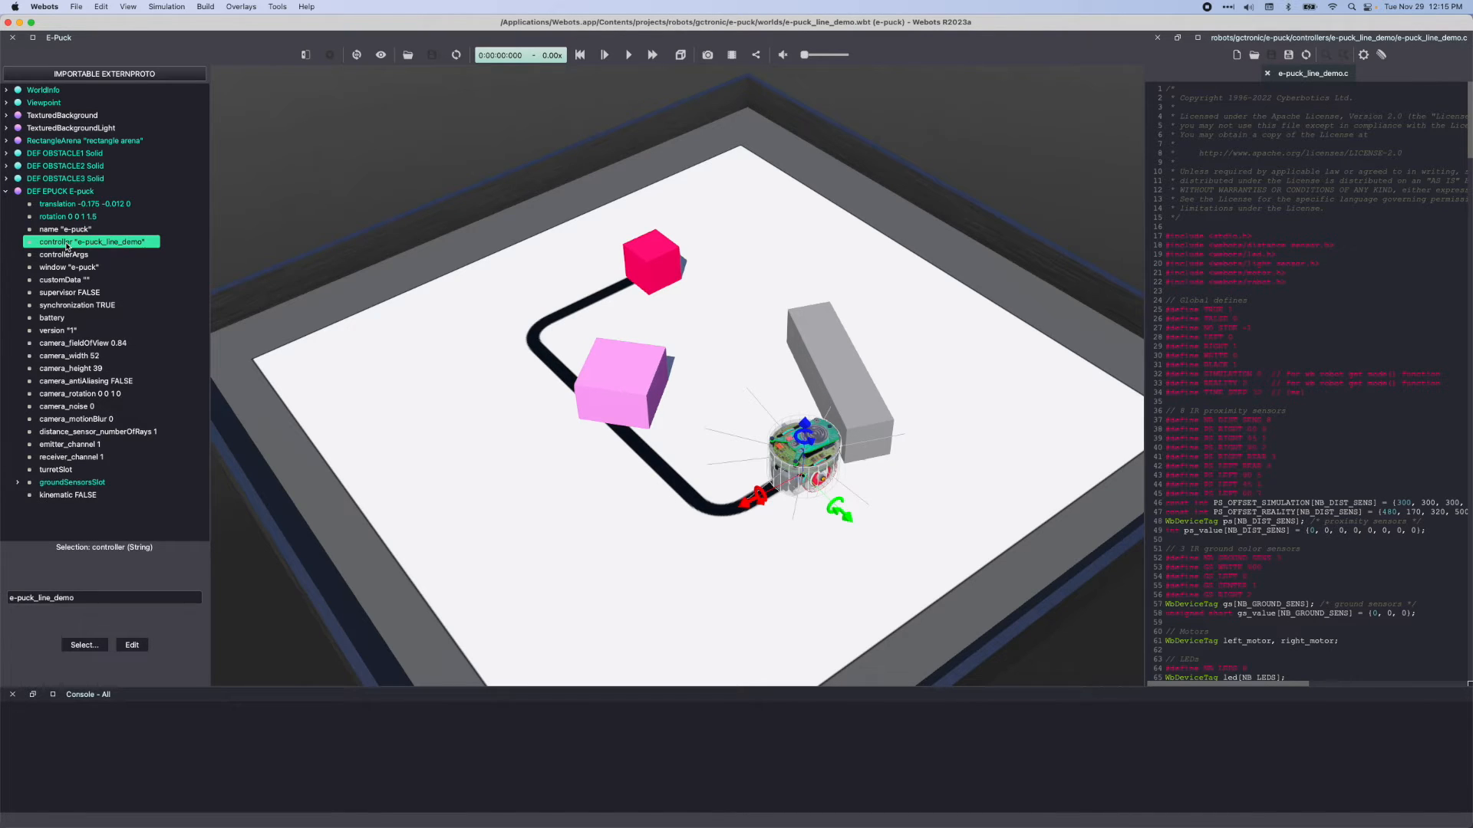
left_click(66, 204)
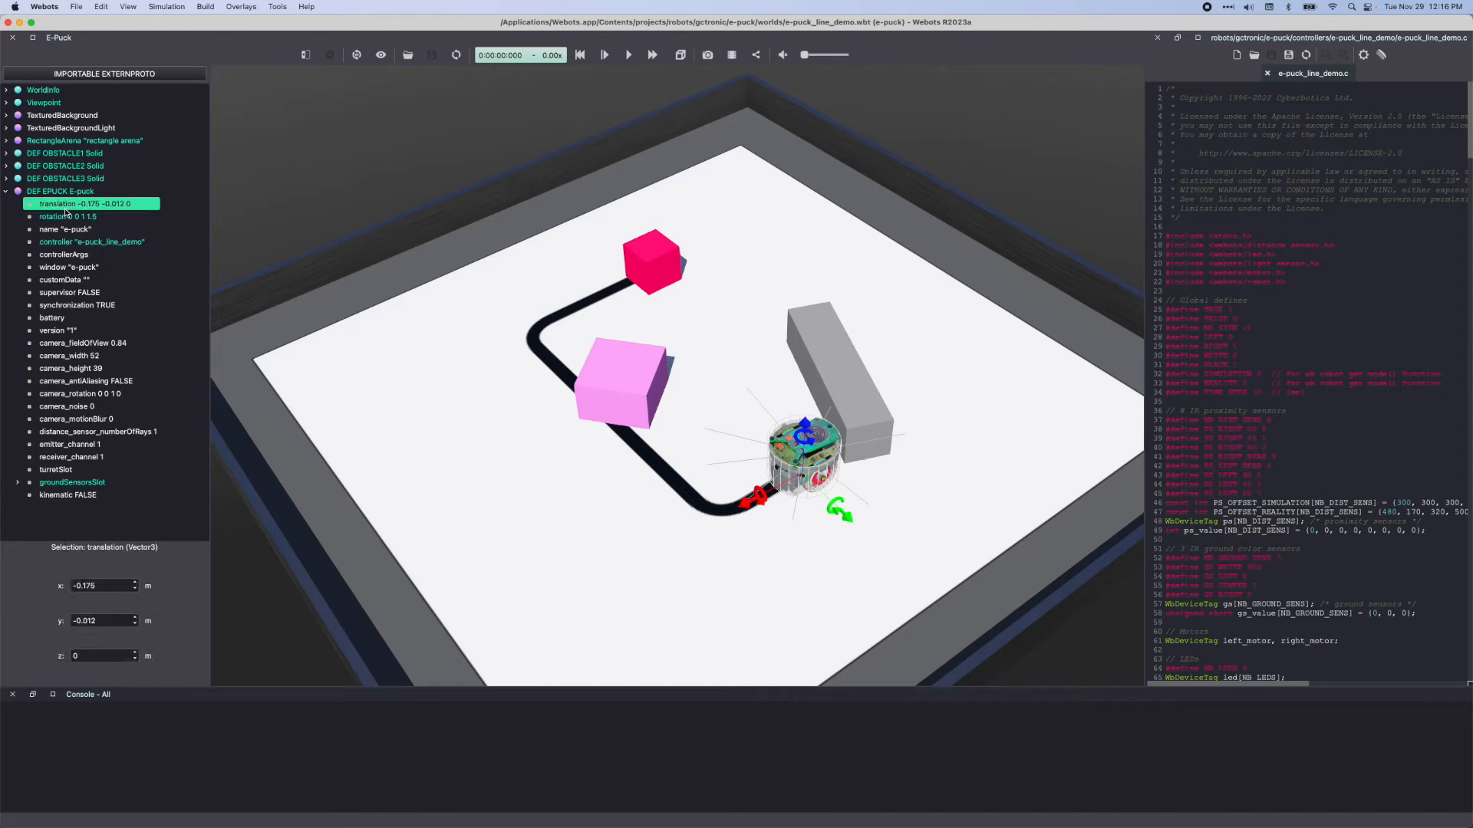
left_click(66, 217)
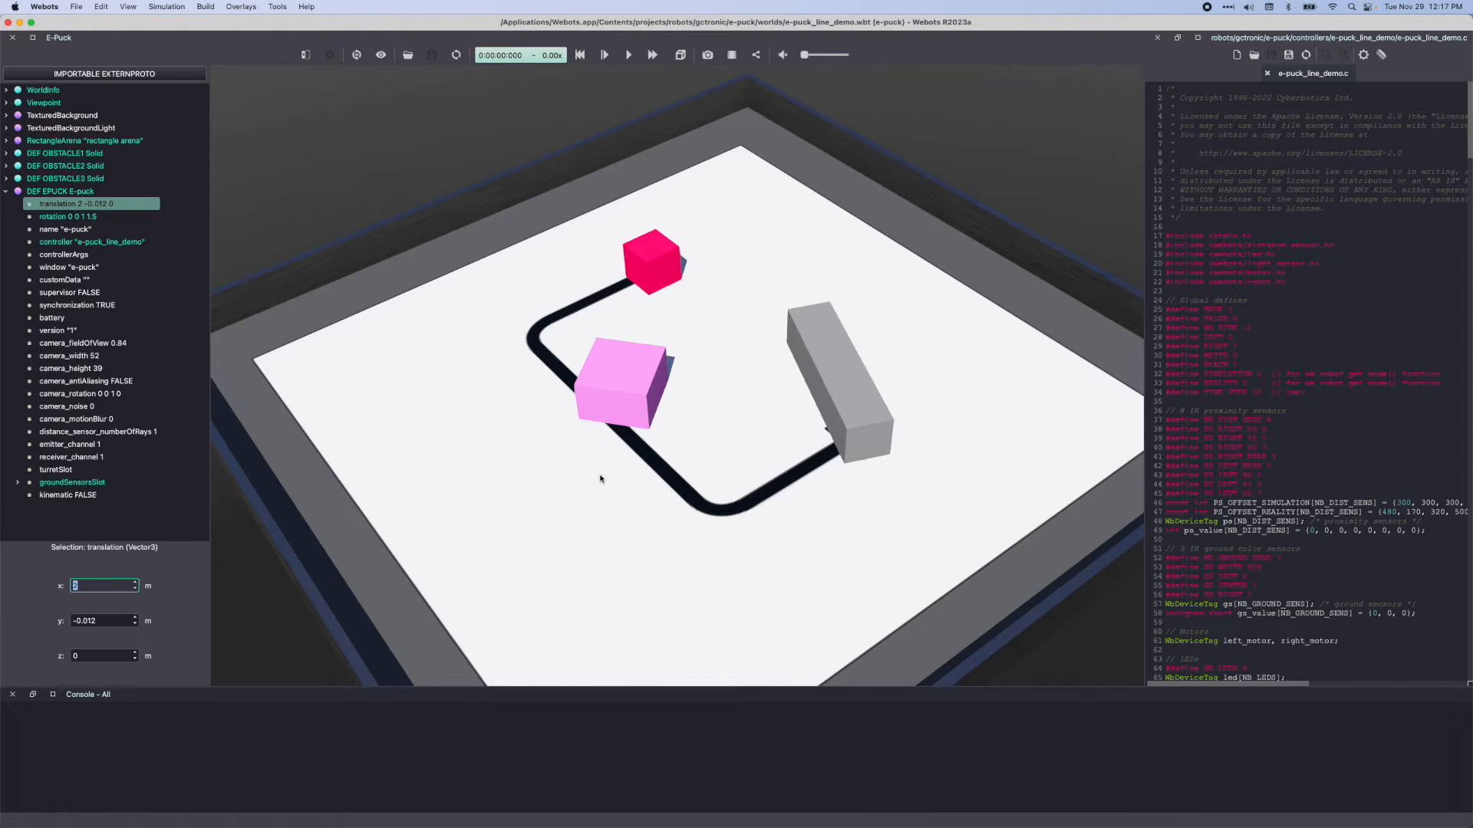
Move the e-puck back into the arena to about x -0.184, y 0.143 and rotate it about its vertical axis to about 3.07
scroll(599, 478, "down", 5)
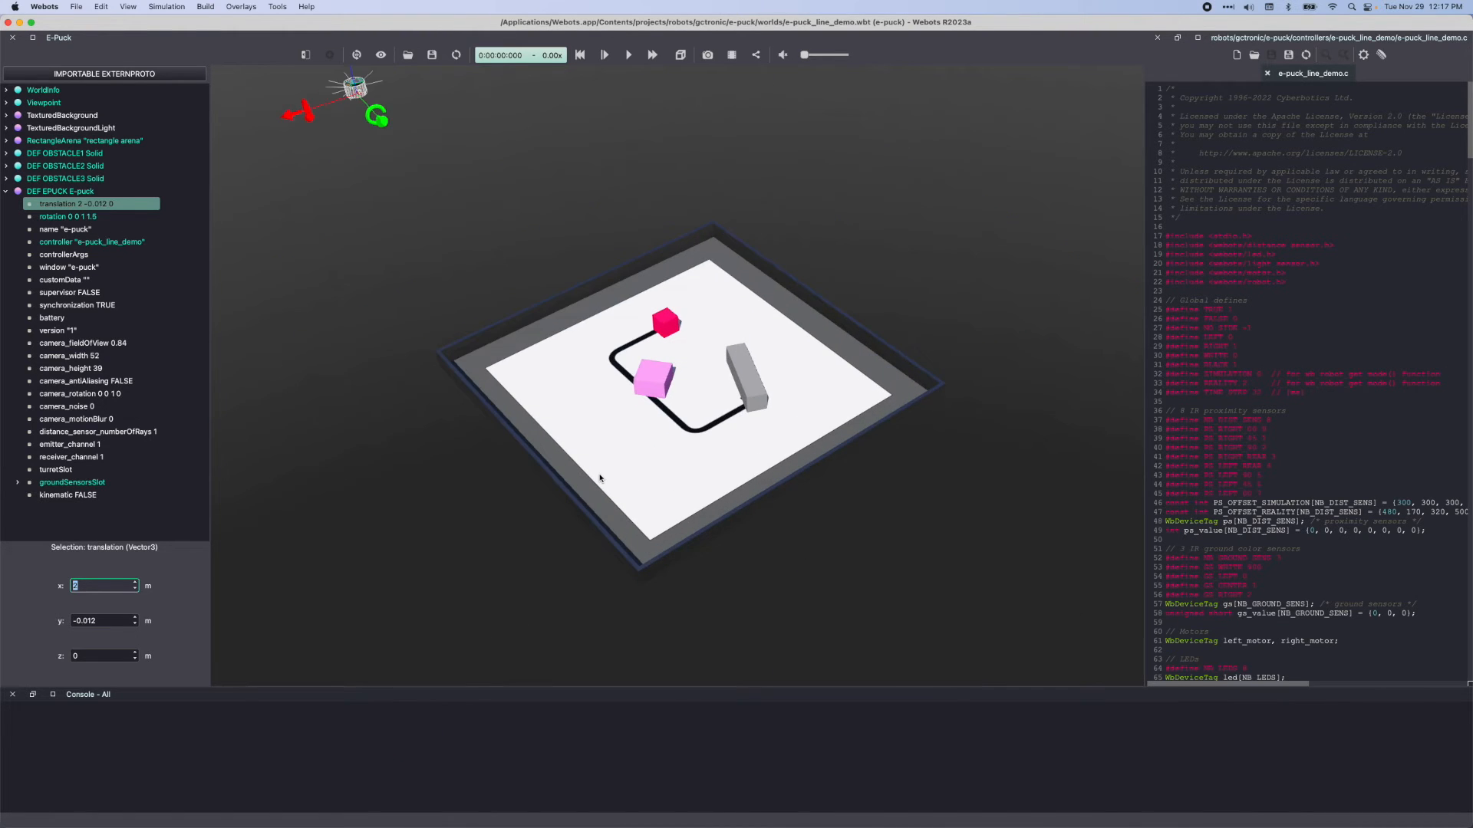
scroll(600, 478, "down", 3)
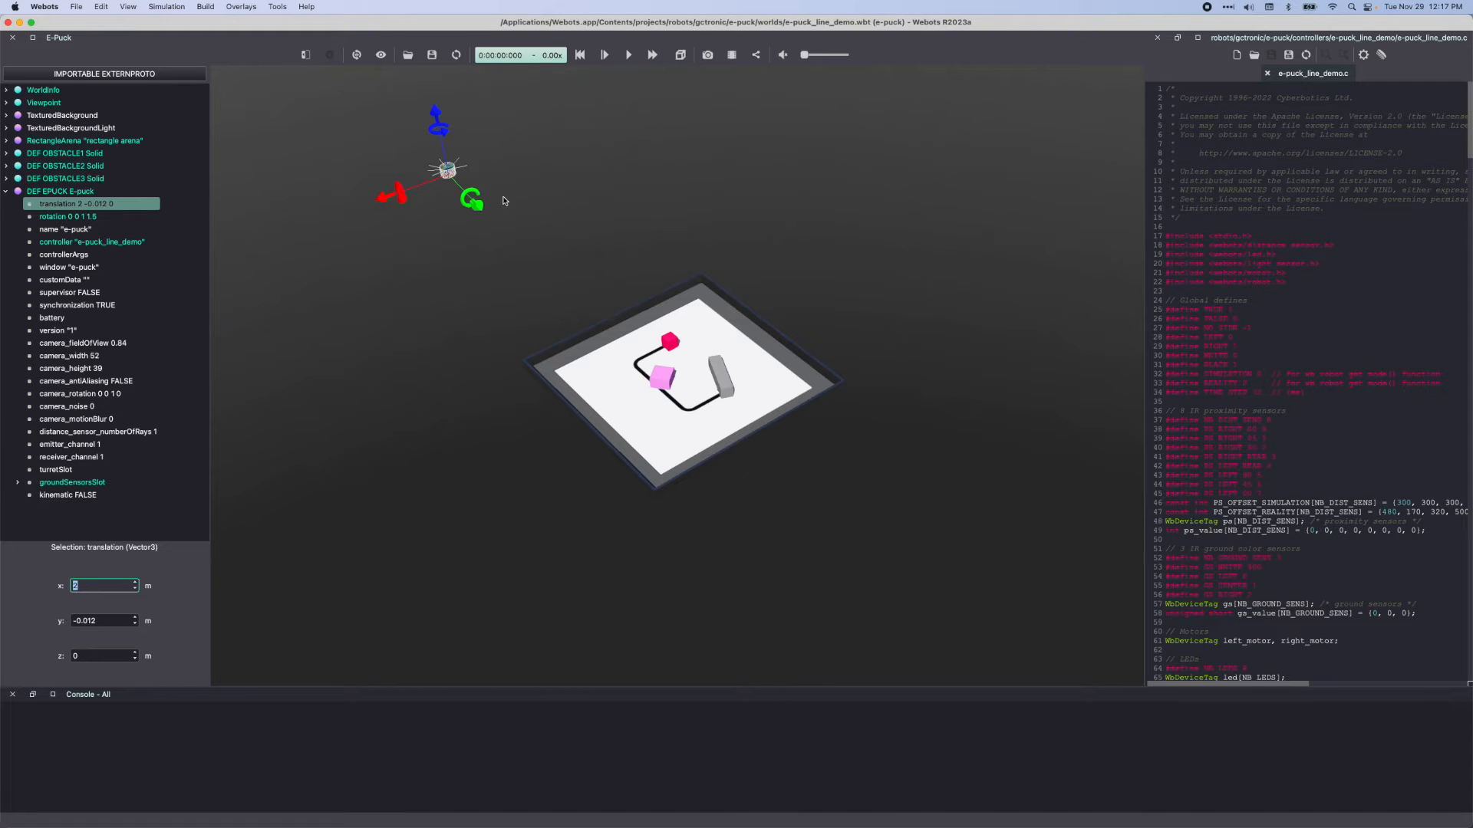
left_click(444, 173)
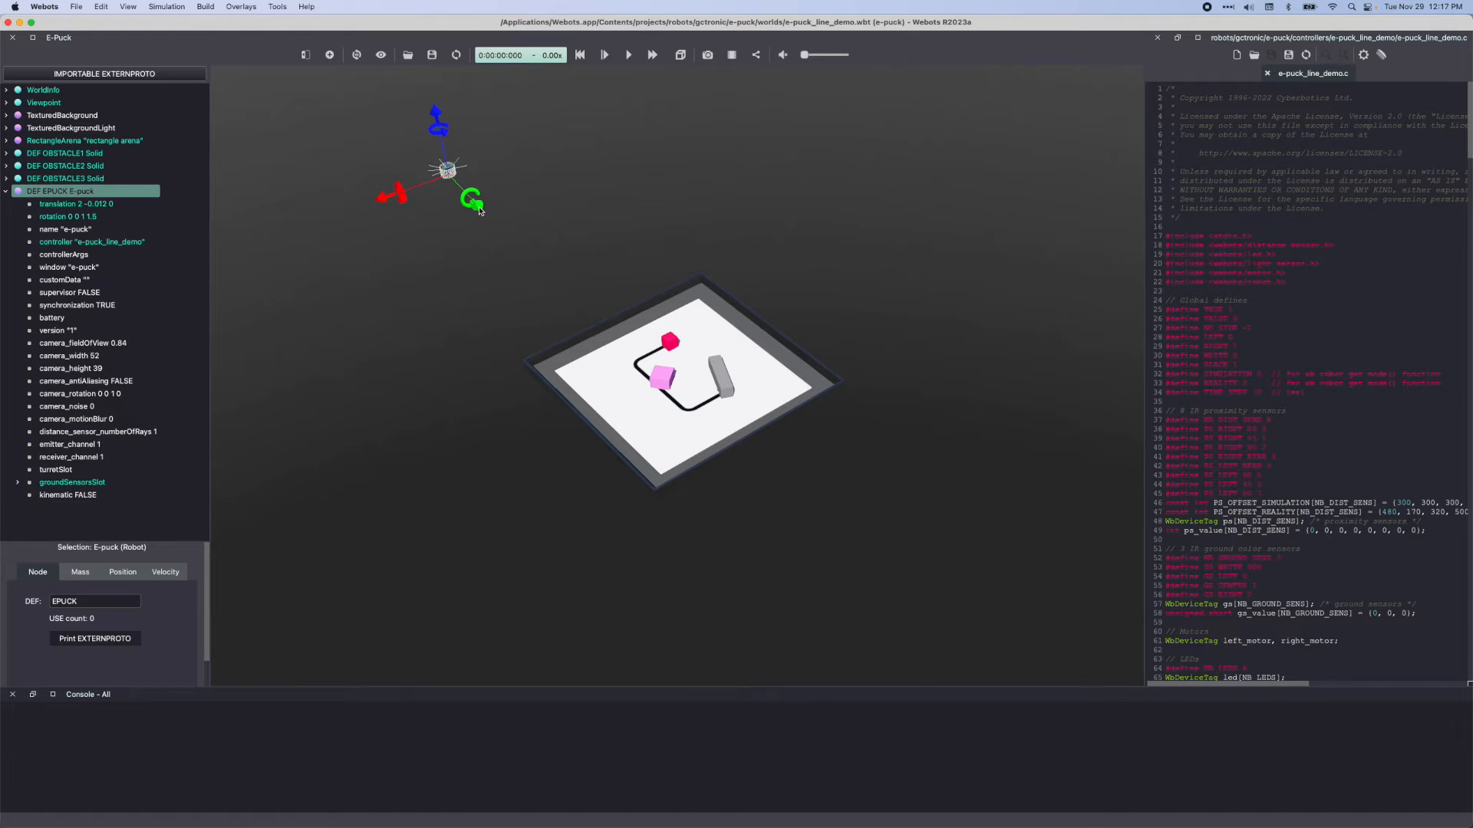
left_click_drag(484, 212, 814, 412)
scroll(643, 457, "up", 10)
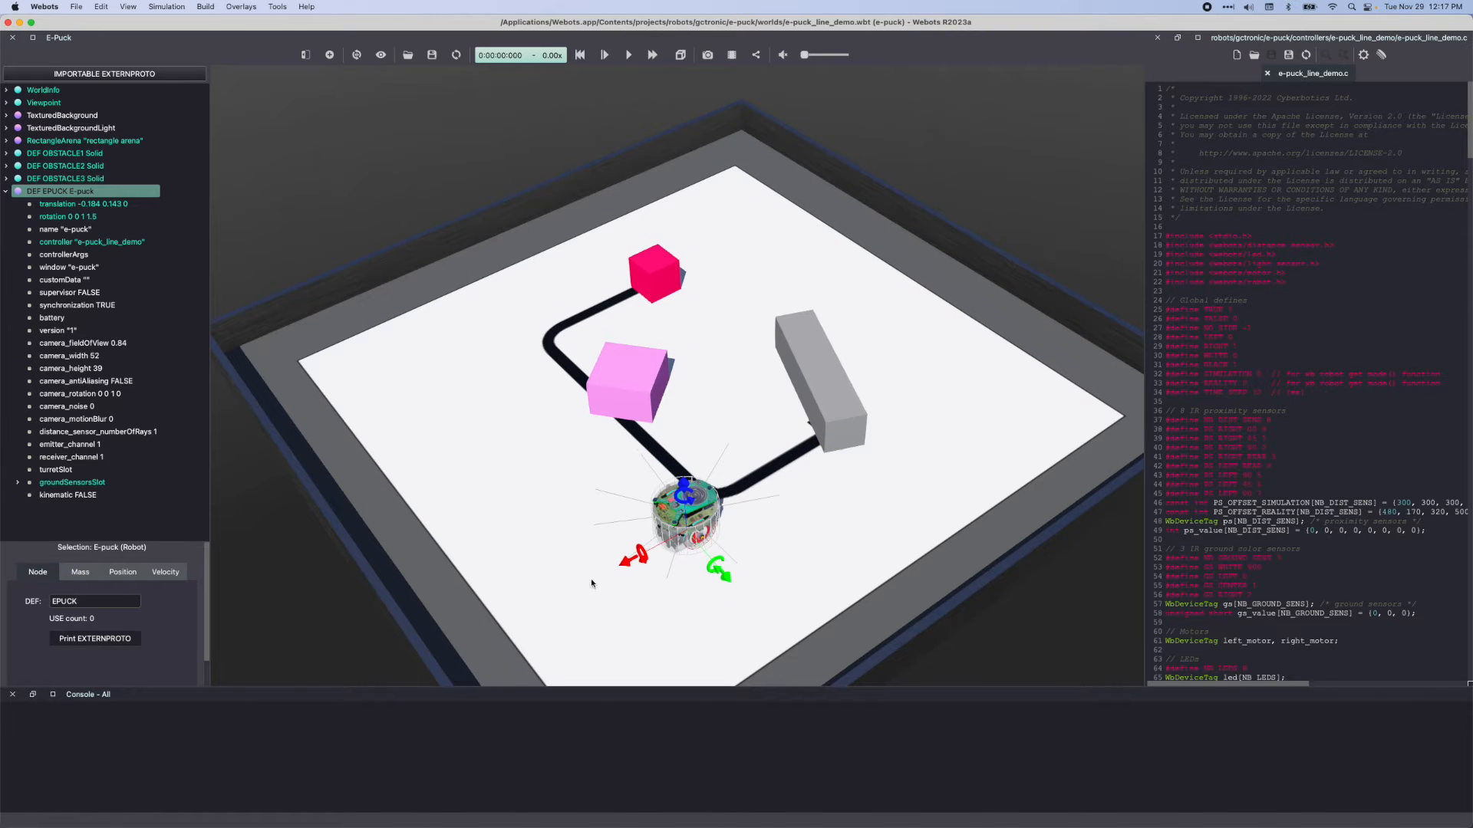
mouse_move(592, 580)
left_mouse_down()
mouse_move(616, 553)
mouse_move(619, 573)
left_mouse_up()
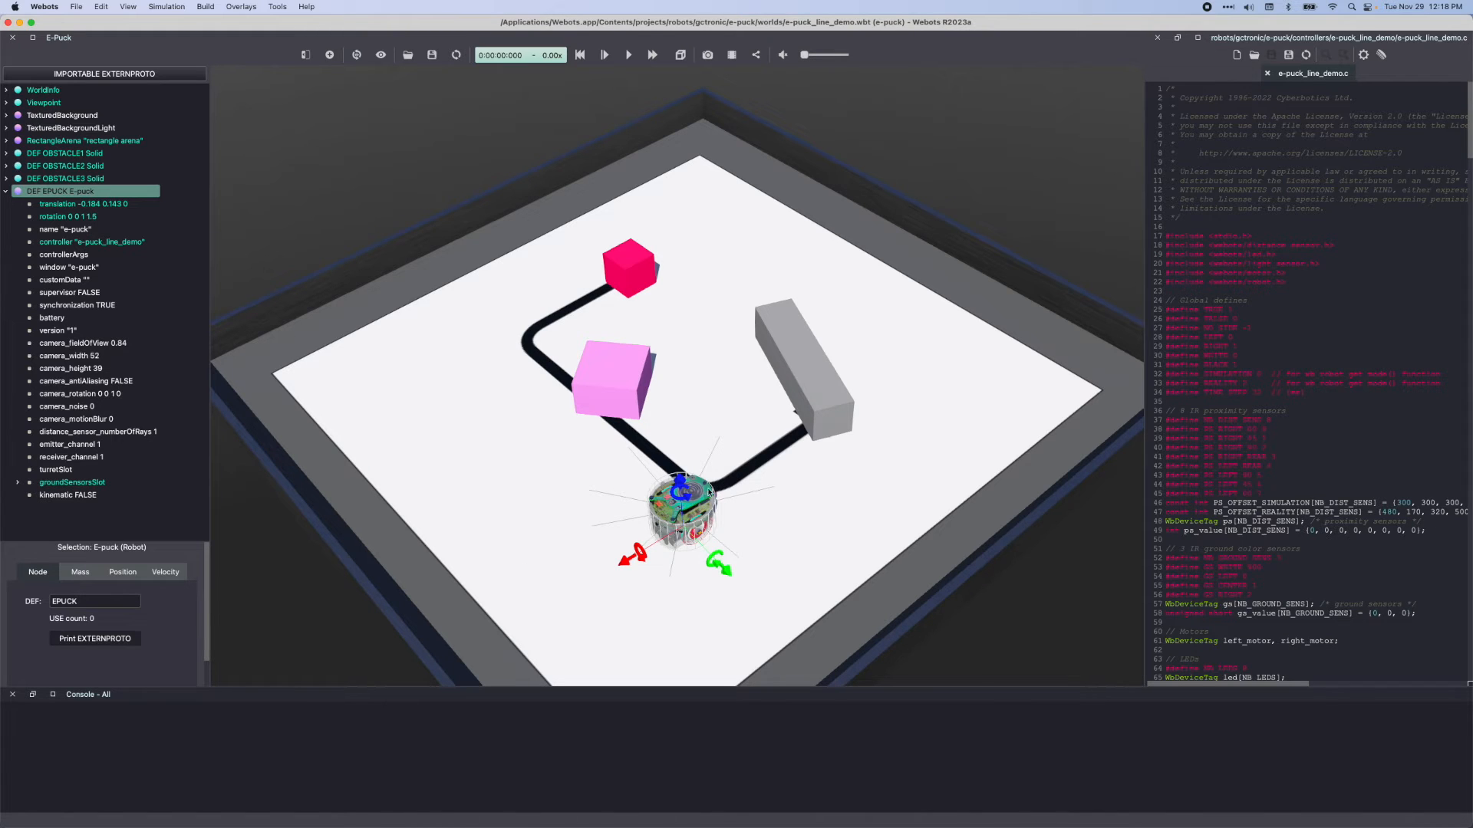
left_click_drag(688, 503, 477, 531)
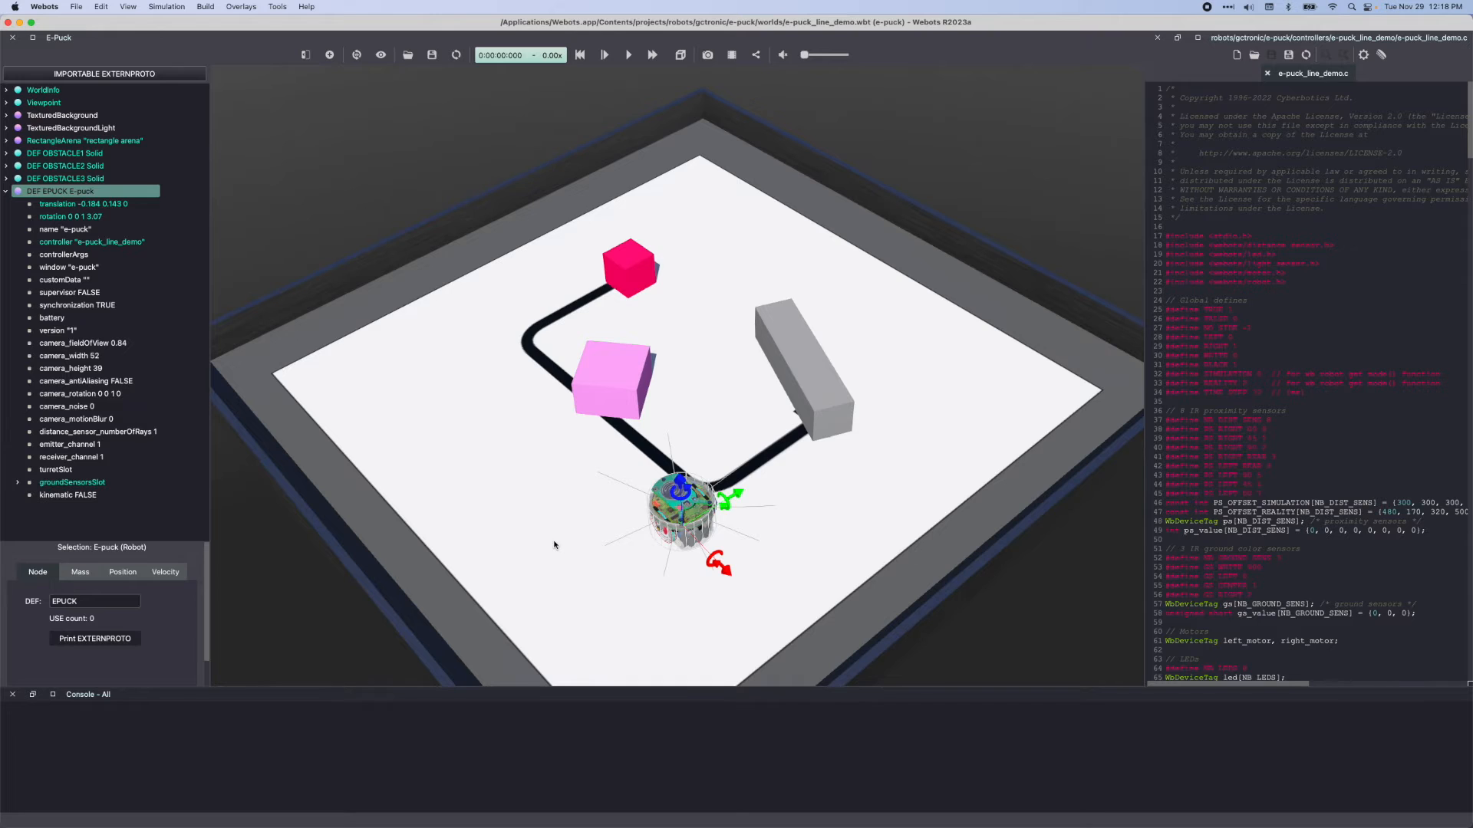
Turn on the coordinate system display in the 3D view
left_click(127, 6)
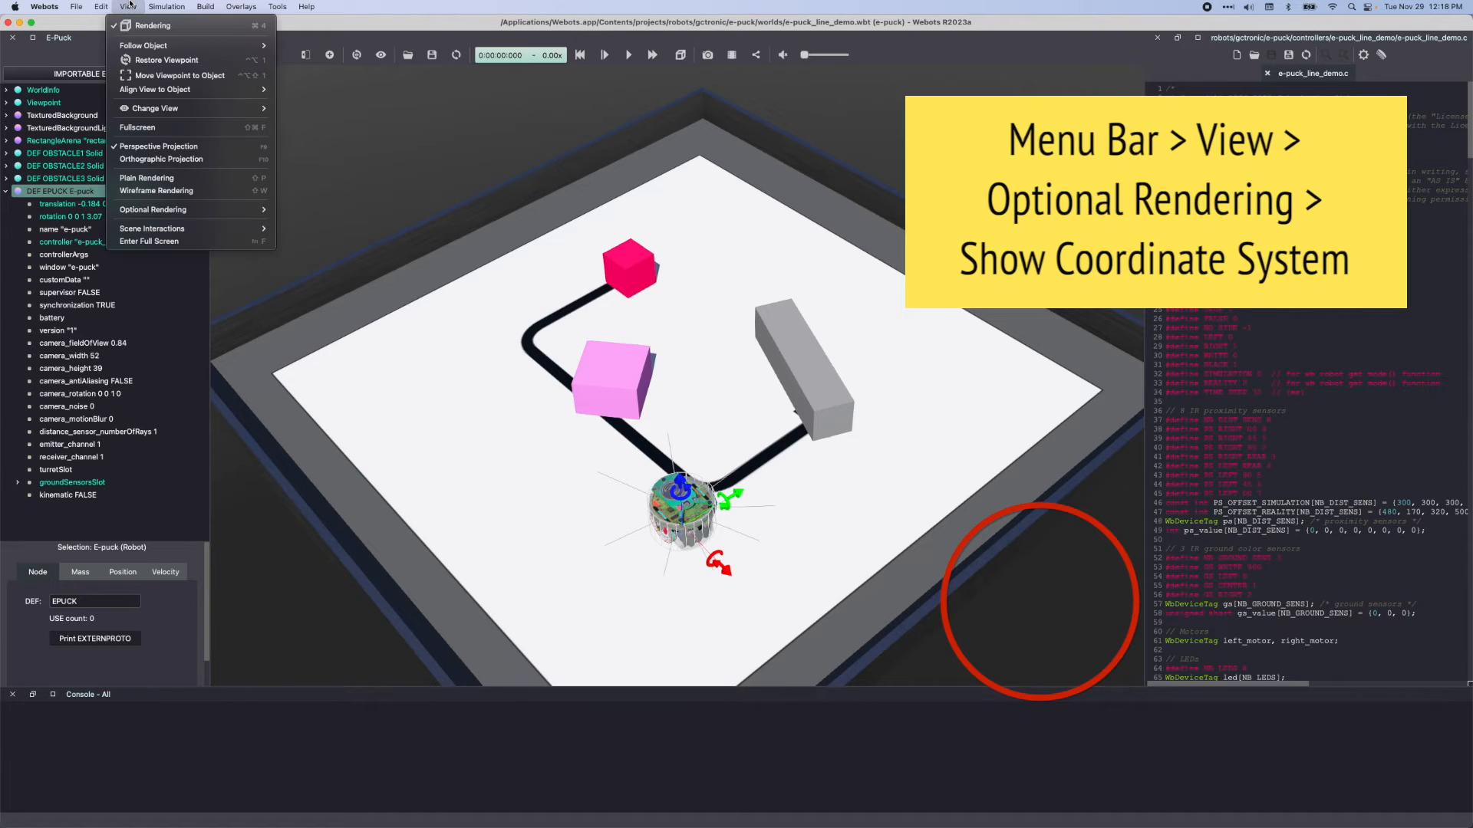
mouse_move(207, 211)
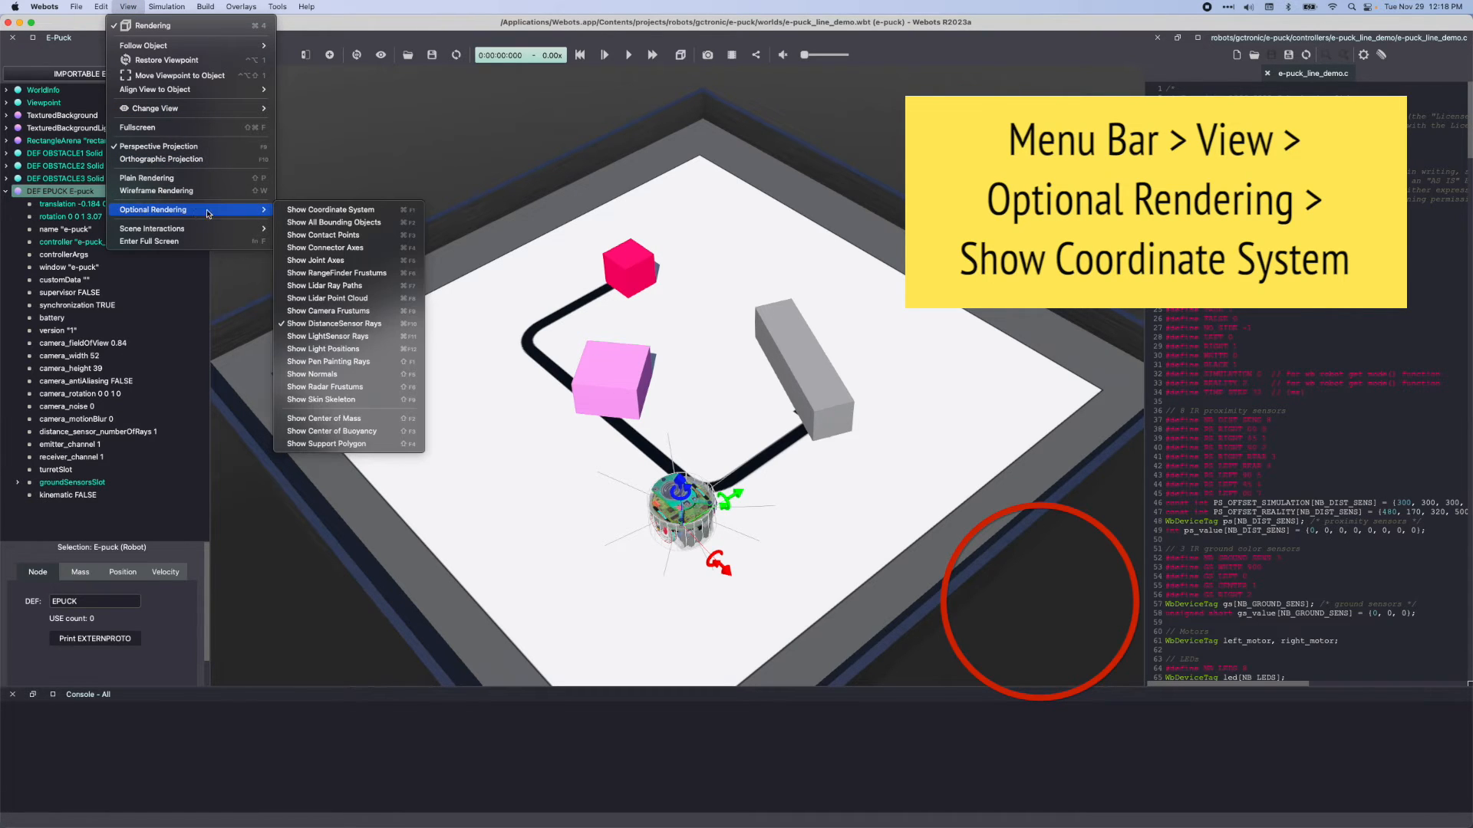
left_click(284, 211)
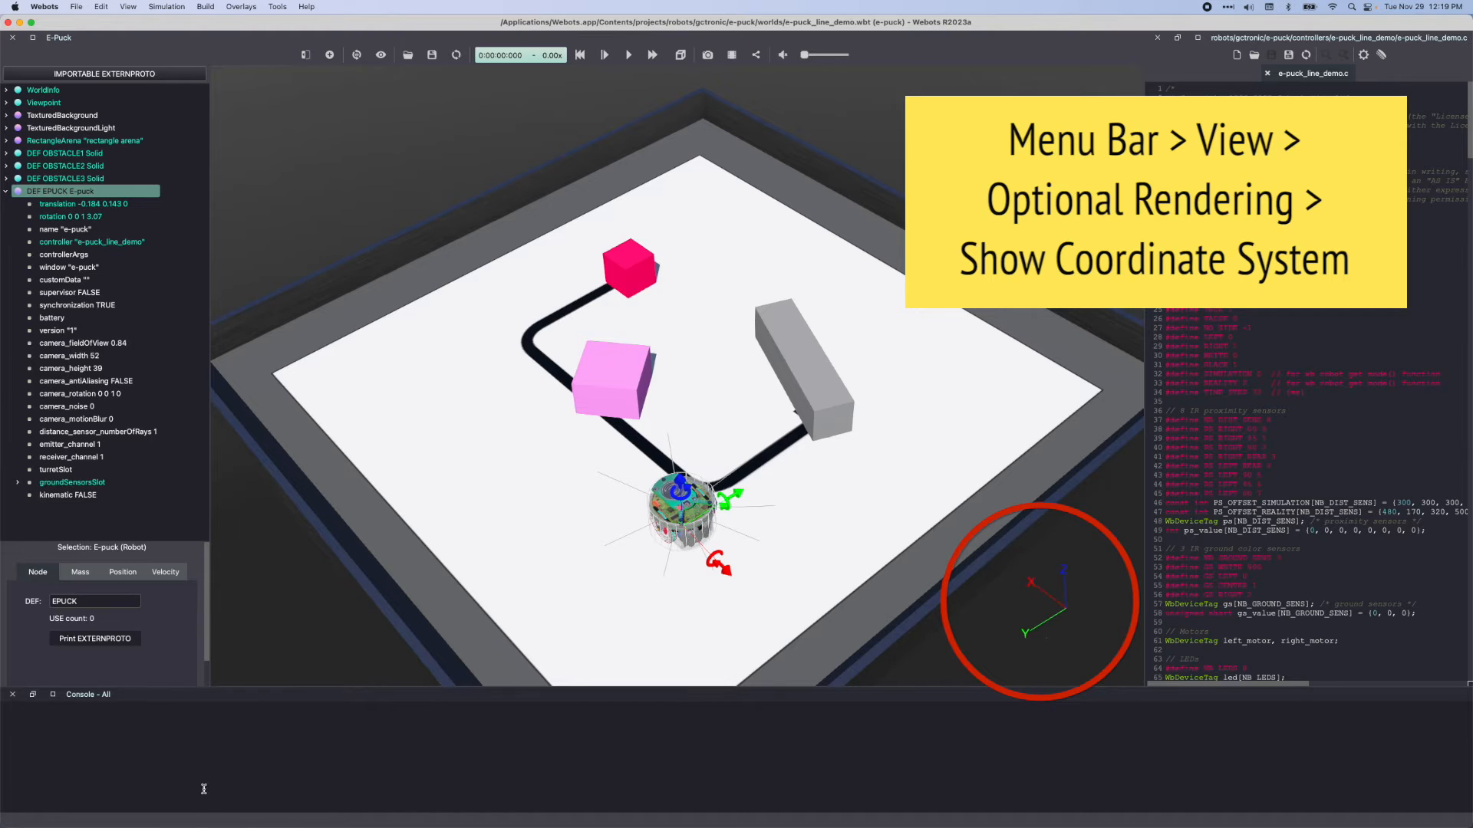
Set the e-puck's z translation to 0.5 m and return it to 0
left_click(92, 204)
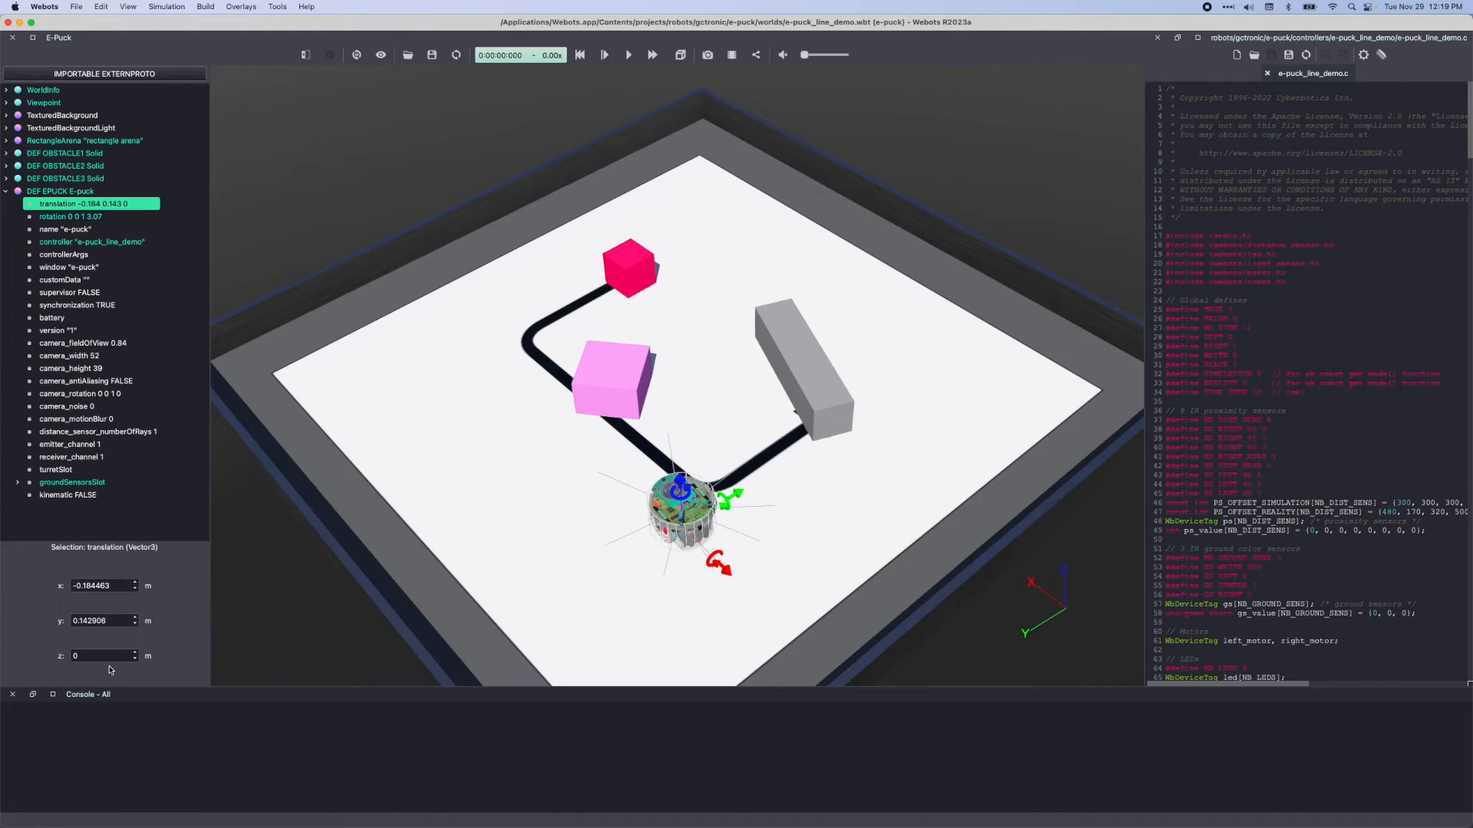
double_click(102, 657)
type("0.5")
key("Return")
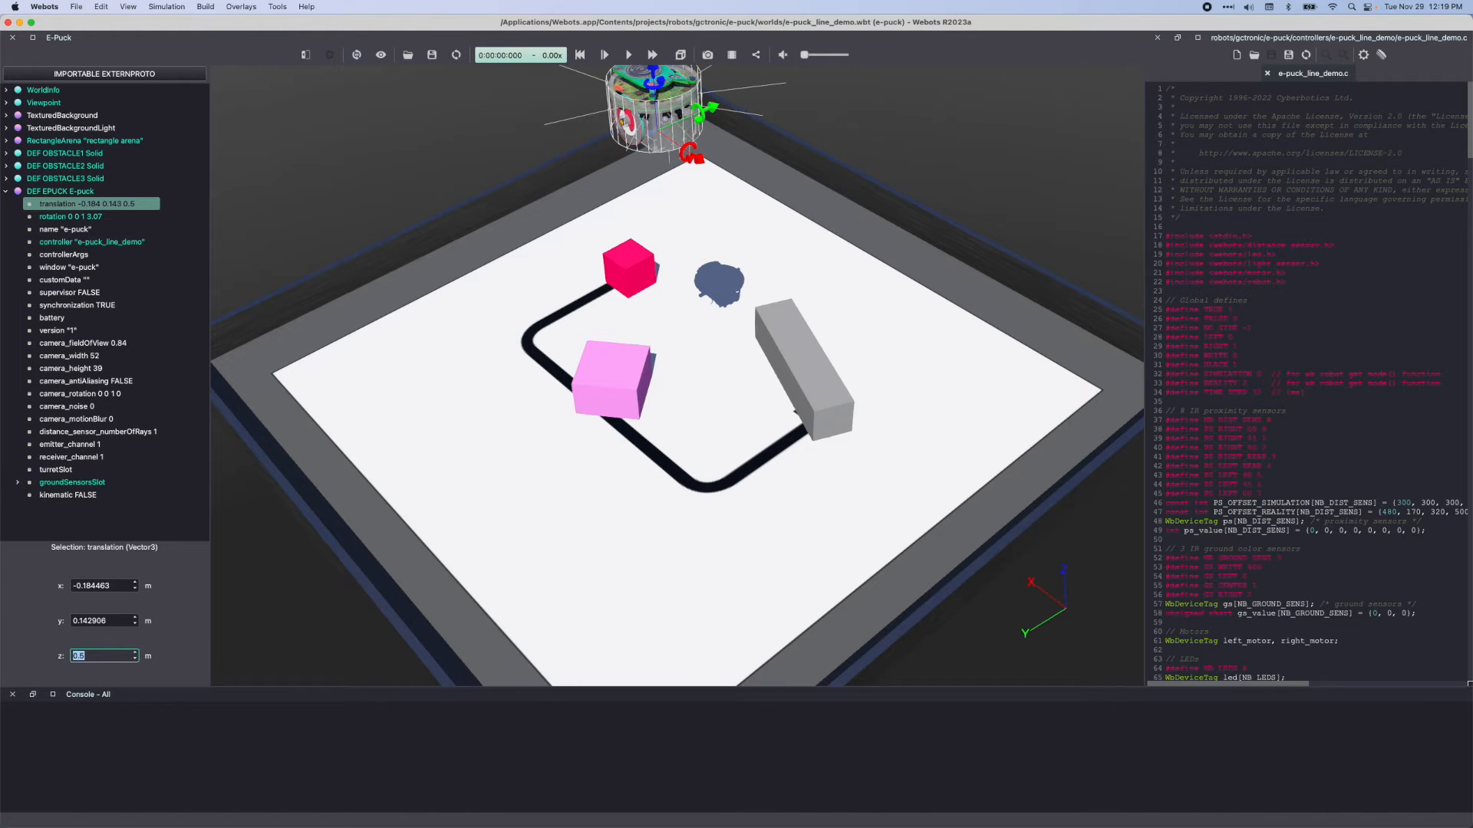
type("0")
key("Return")
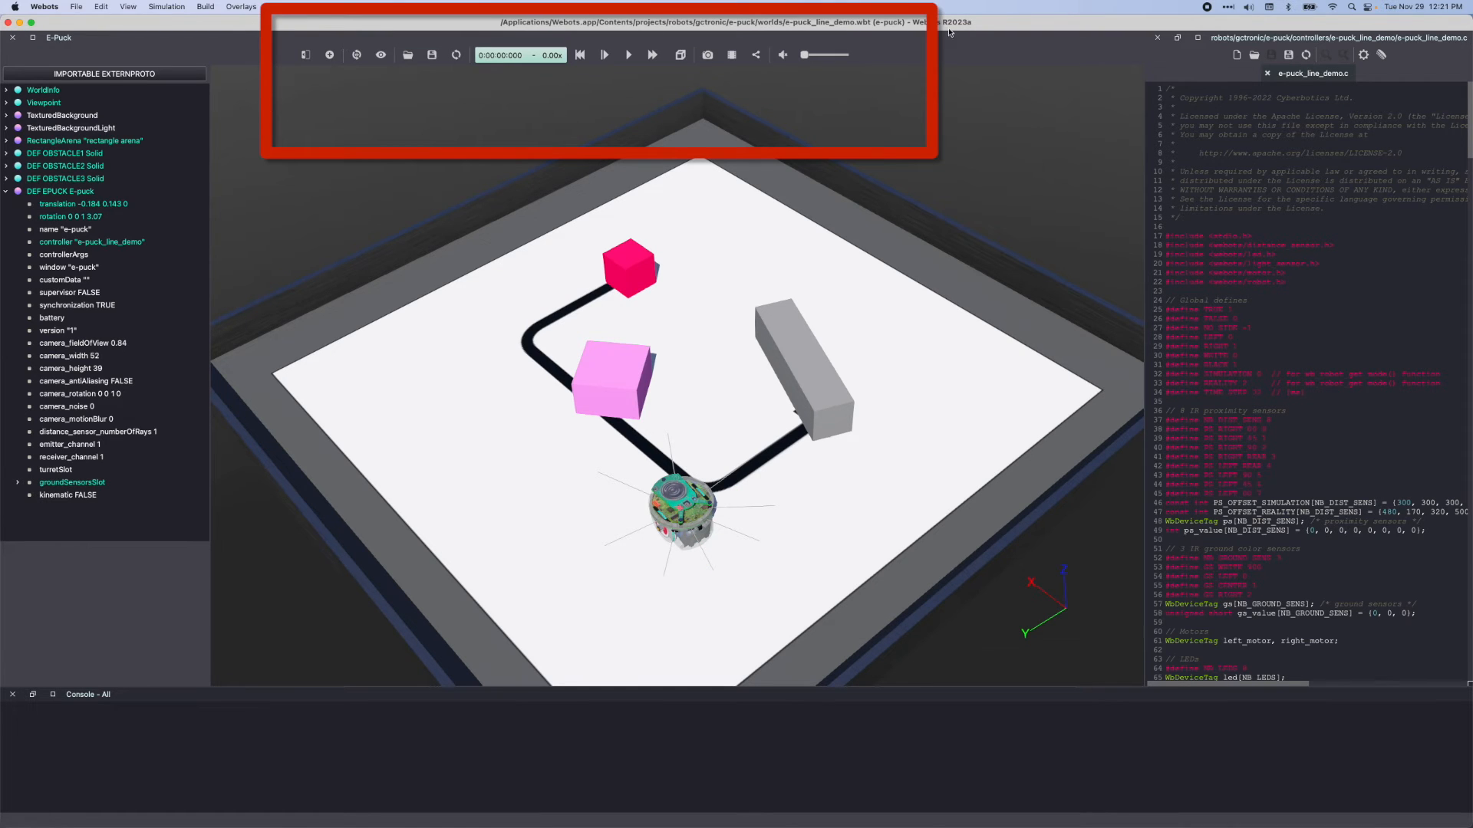
Hide the Scene Tree side bar and show it again
left_click(304, 55)
left_click(306, 57)
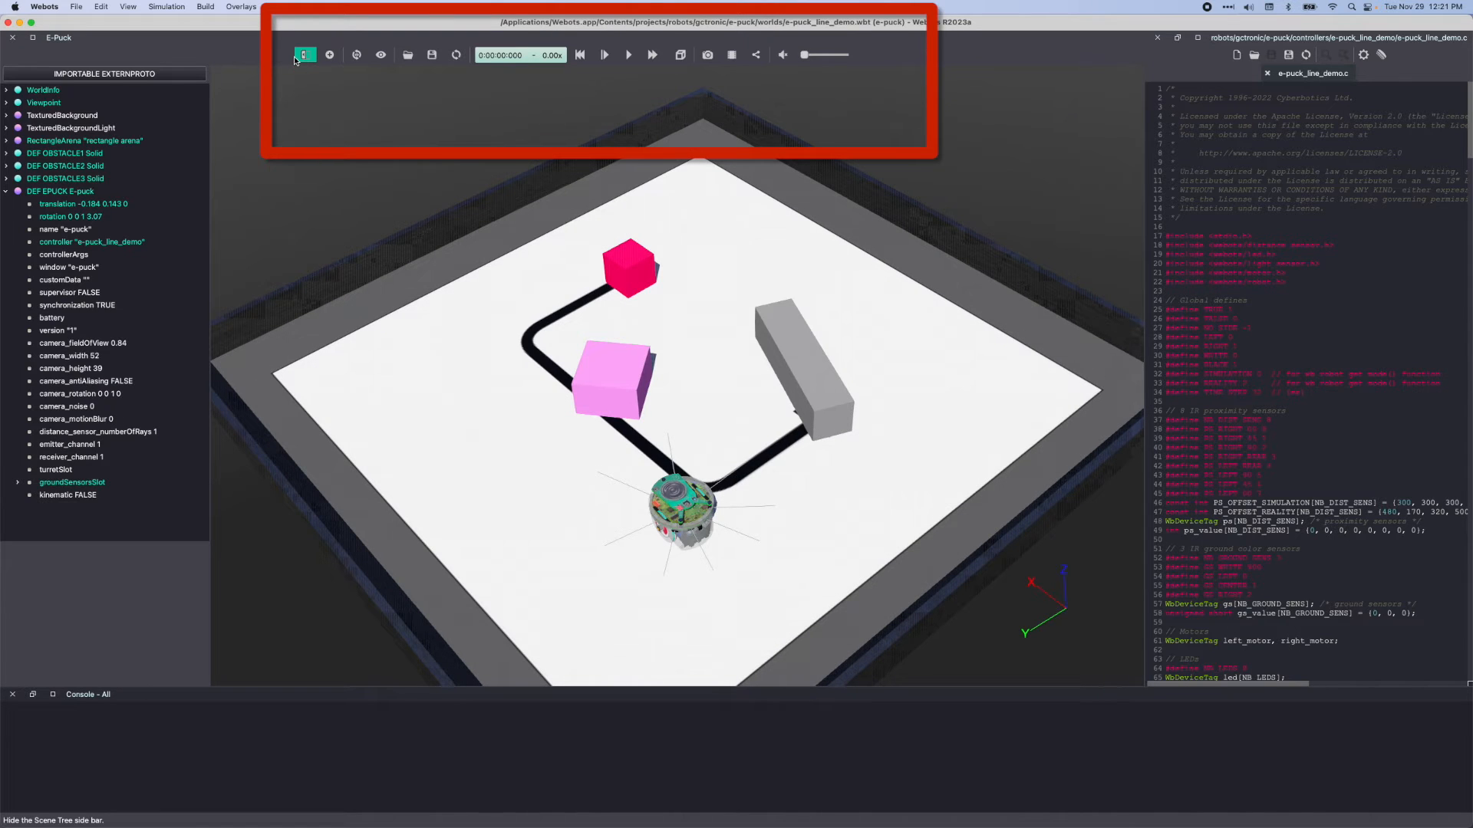
Start adding a node and browse the Webots Projects PROTO nodes under humans to preview Pedestrian (Robot)
left_click(329, 55)
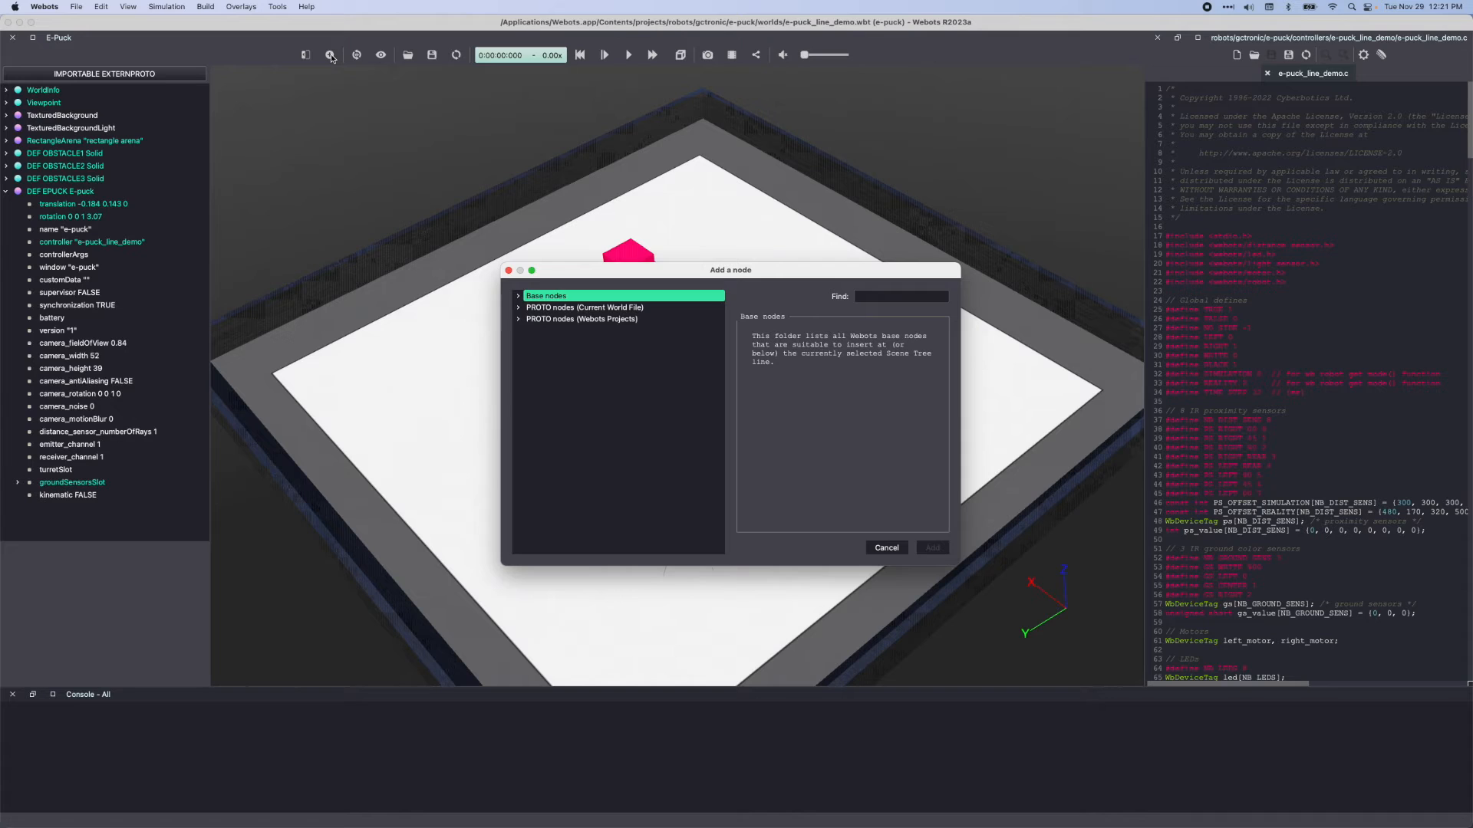
left_click(518, 296)
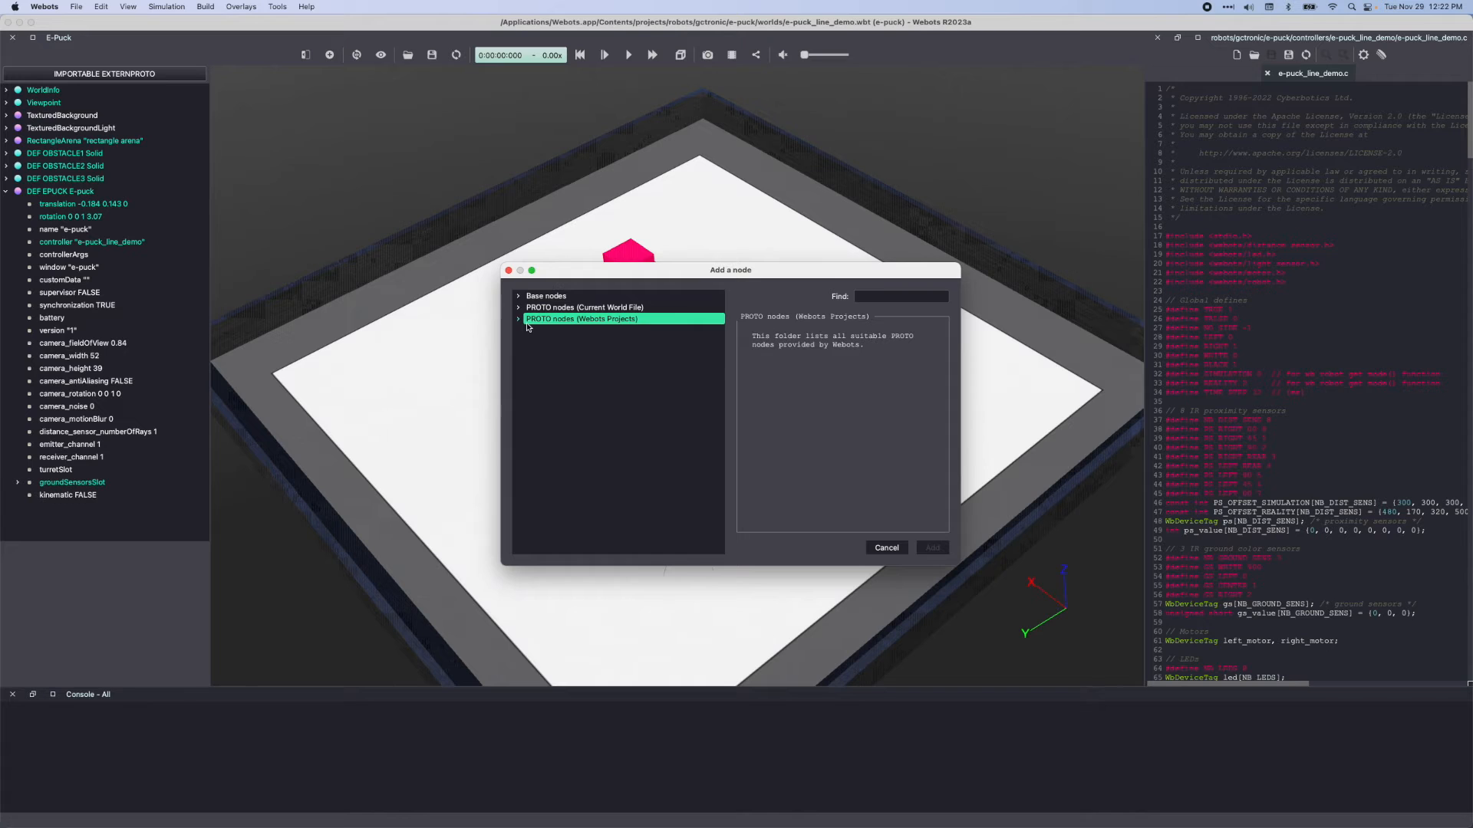
left_click(518, 319)
left_click(530, 365)
left_click(541, 377)
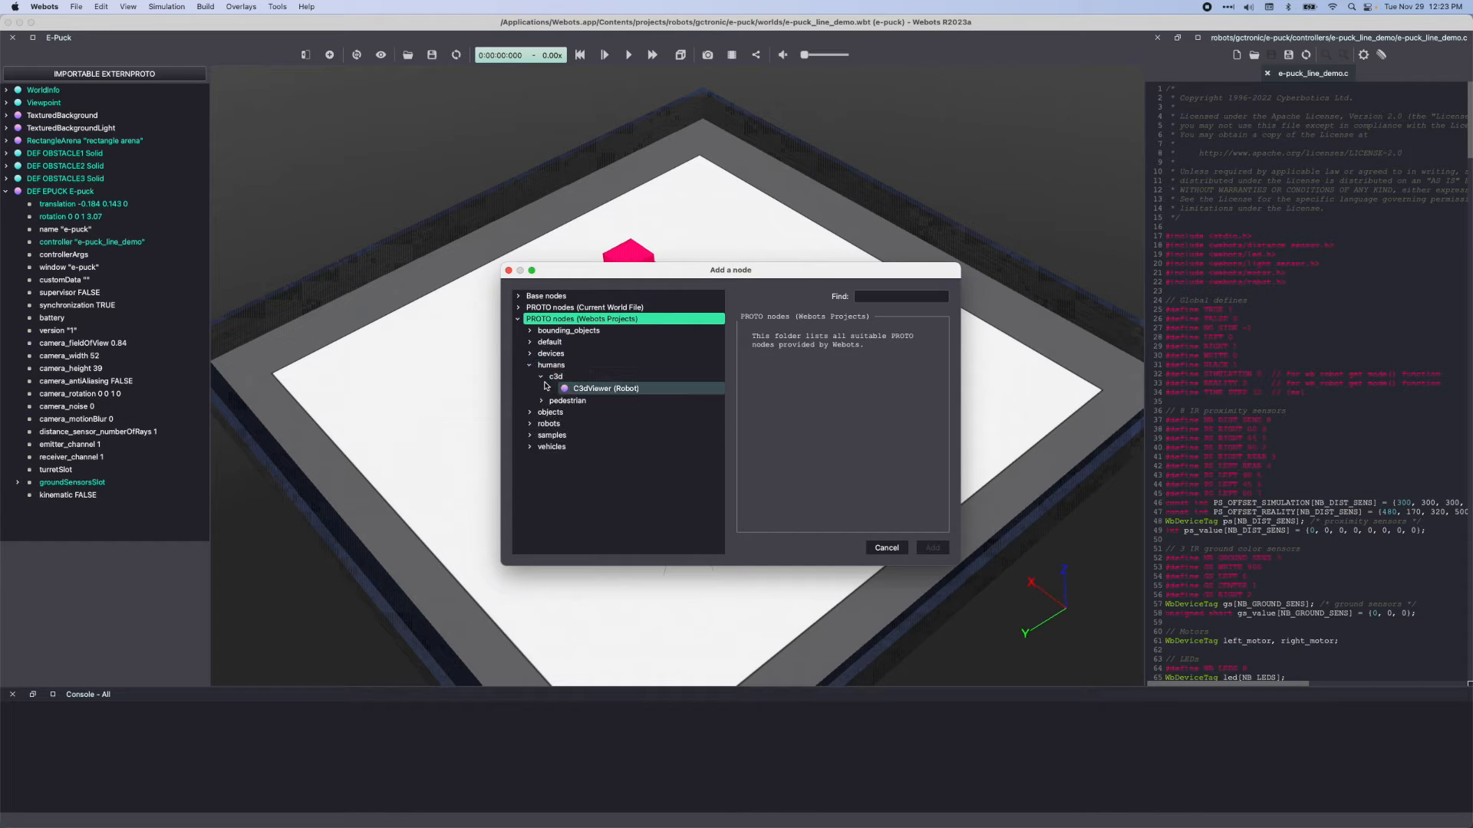
left_click(540, 400)
left_click(605, 412)
Search the addable nodes for "ball" and preview Ball (Solid)
left_click(887, 297)
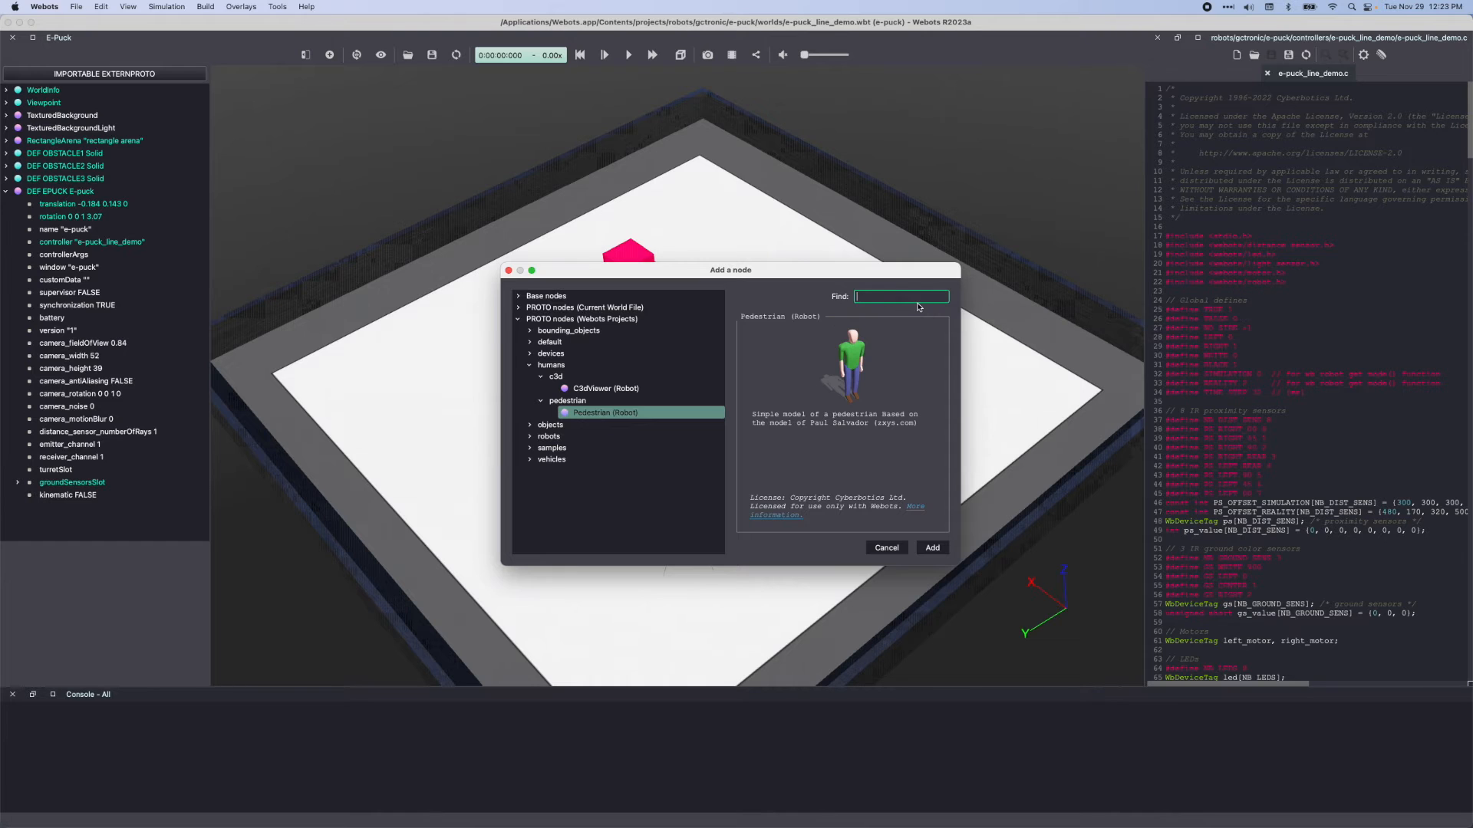
type("hall")
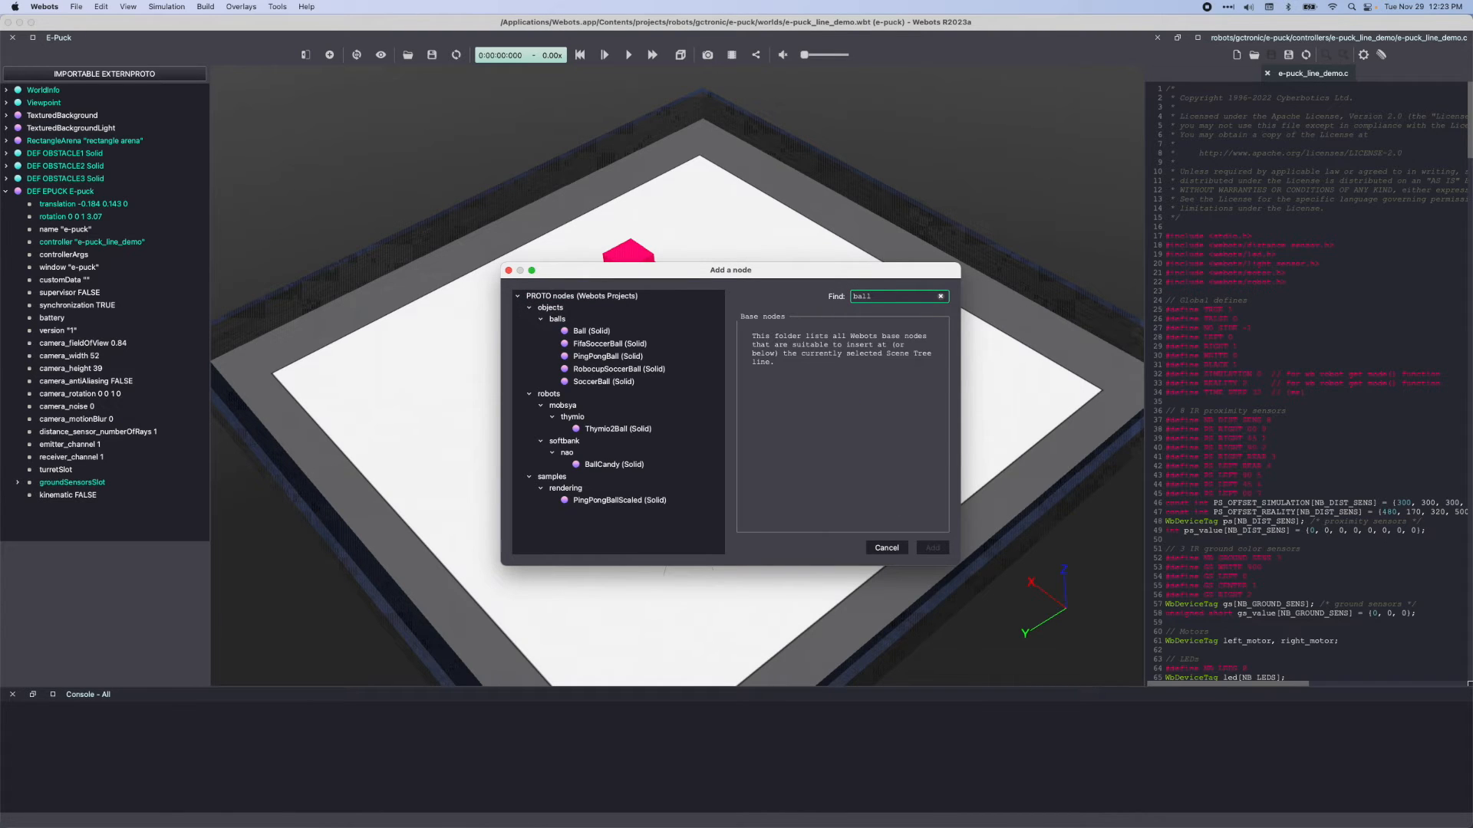
left_click(621, 330)
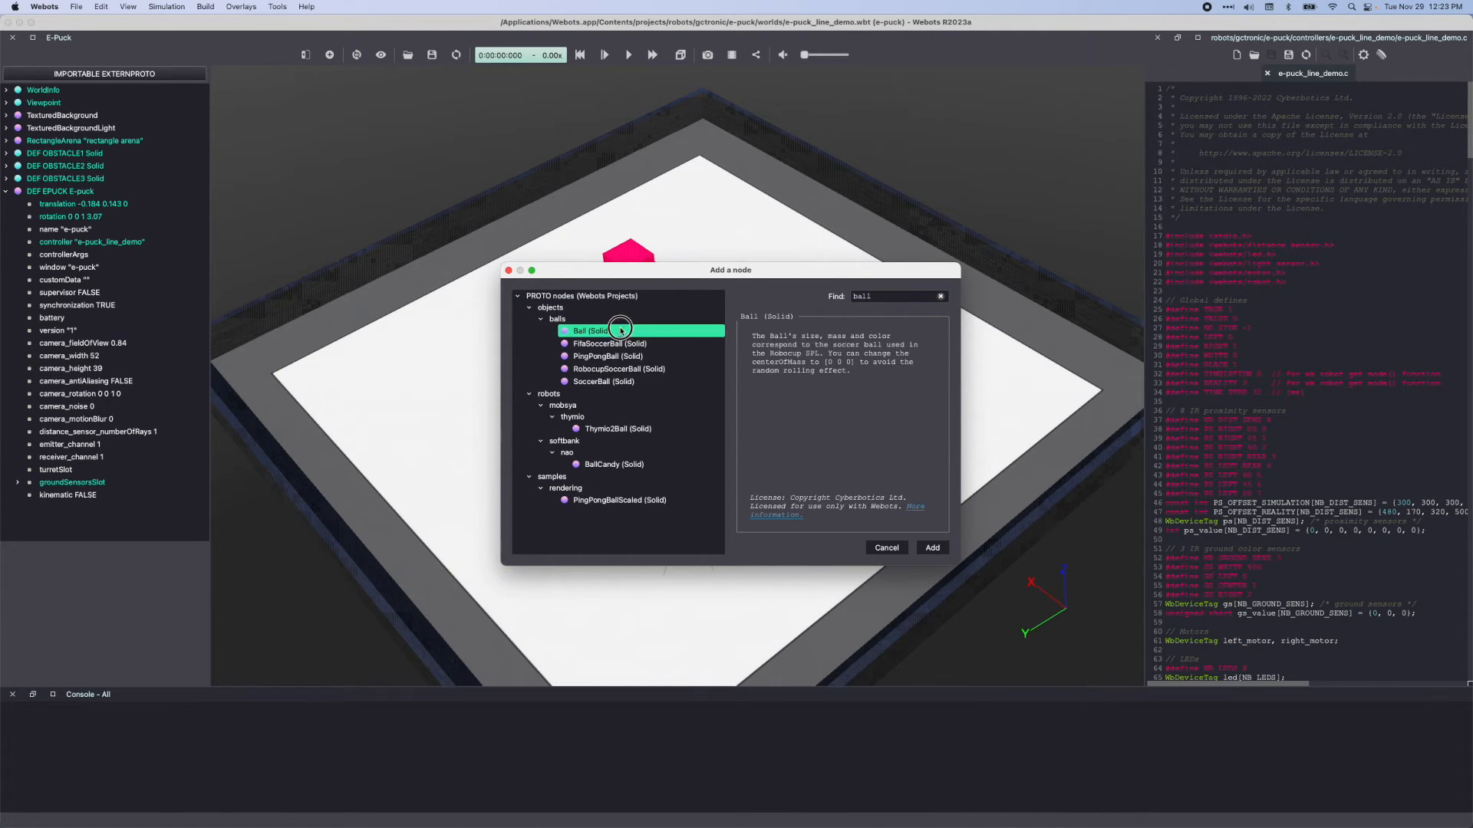
Search the addable nodes for "e-puck" and select E-puck (Robot) under the Webots Projects PROTO nodes
left_click(940, 296)
type("e-puck")
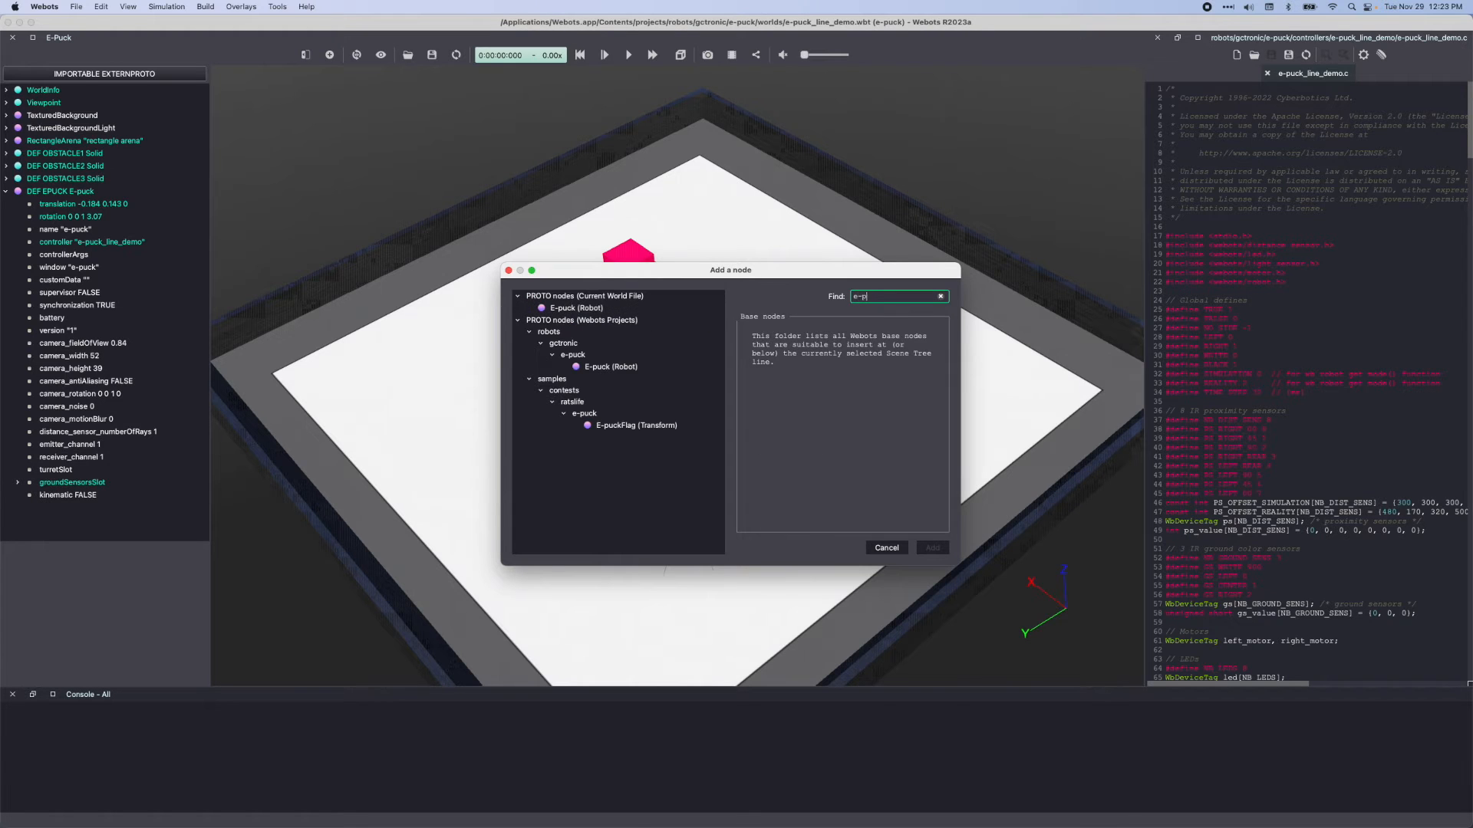
left_click(637, 368)
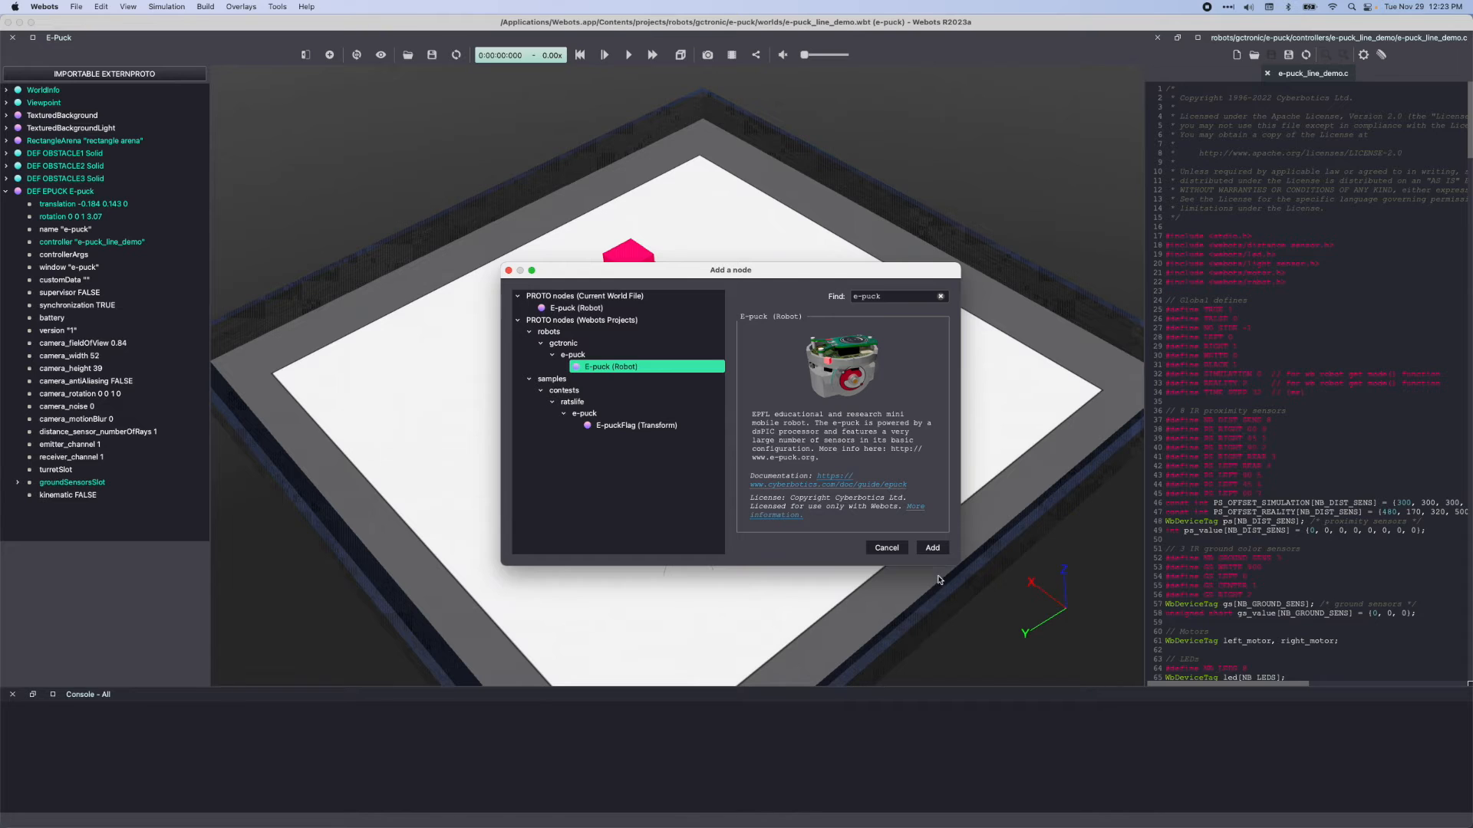
Add the selected E-puck robot to the world and restore the initial viewpoint
left_click(932, 548)
left_click_drag(631, 408, 689, 465)
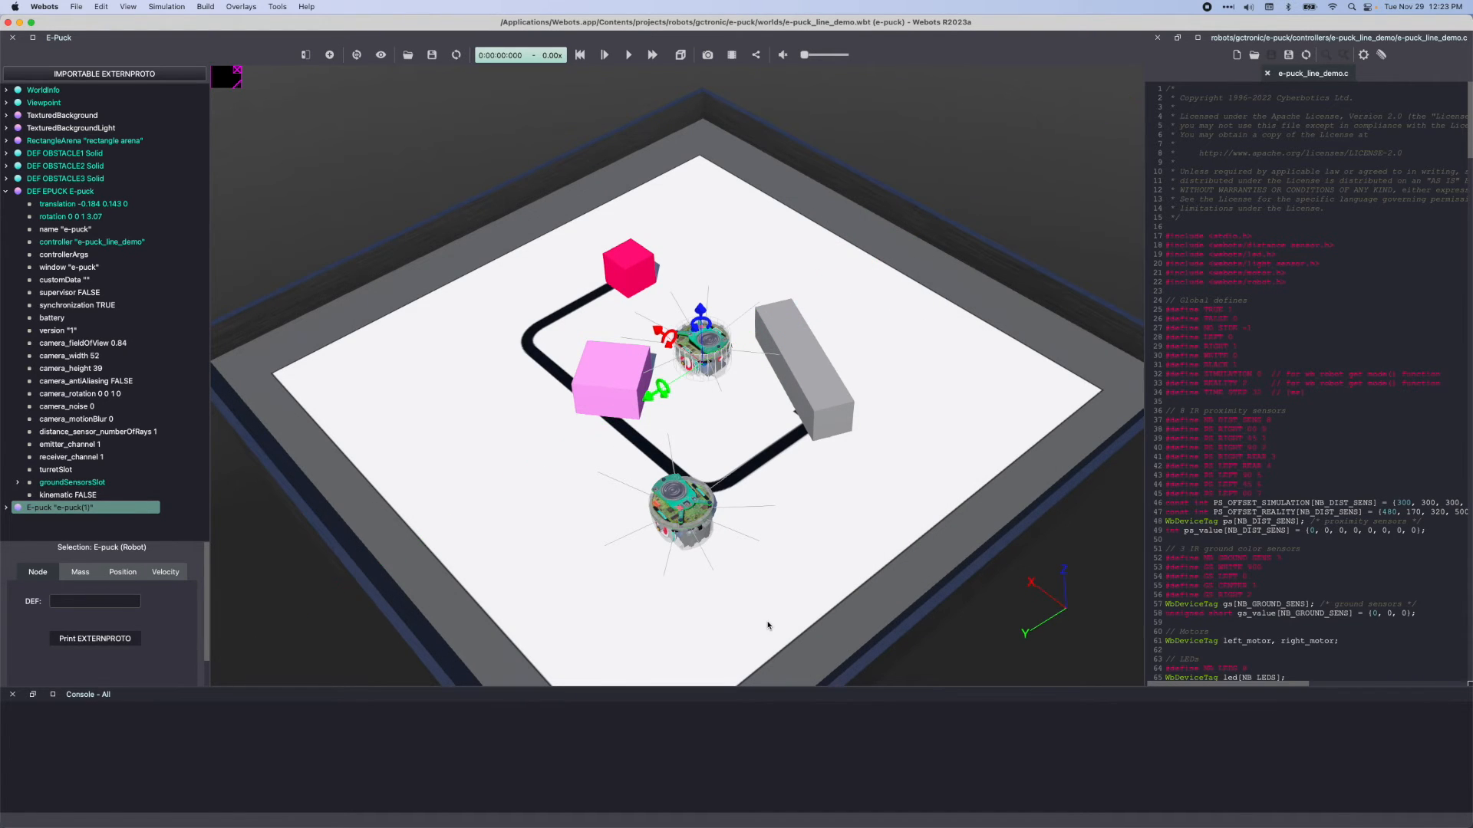
left_click(354, 58)
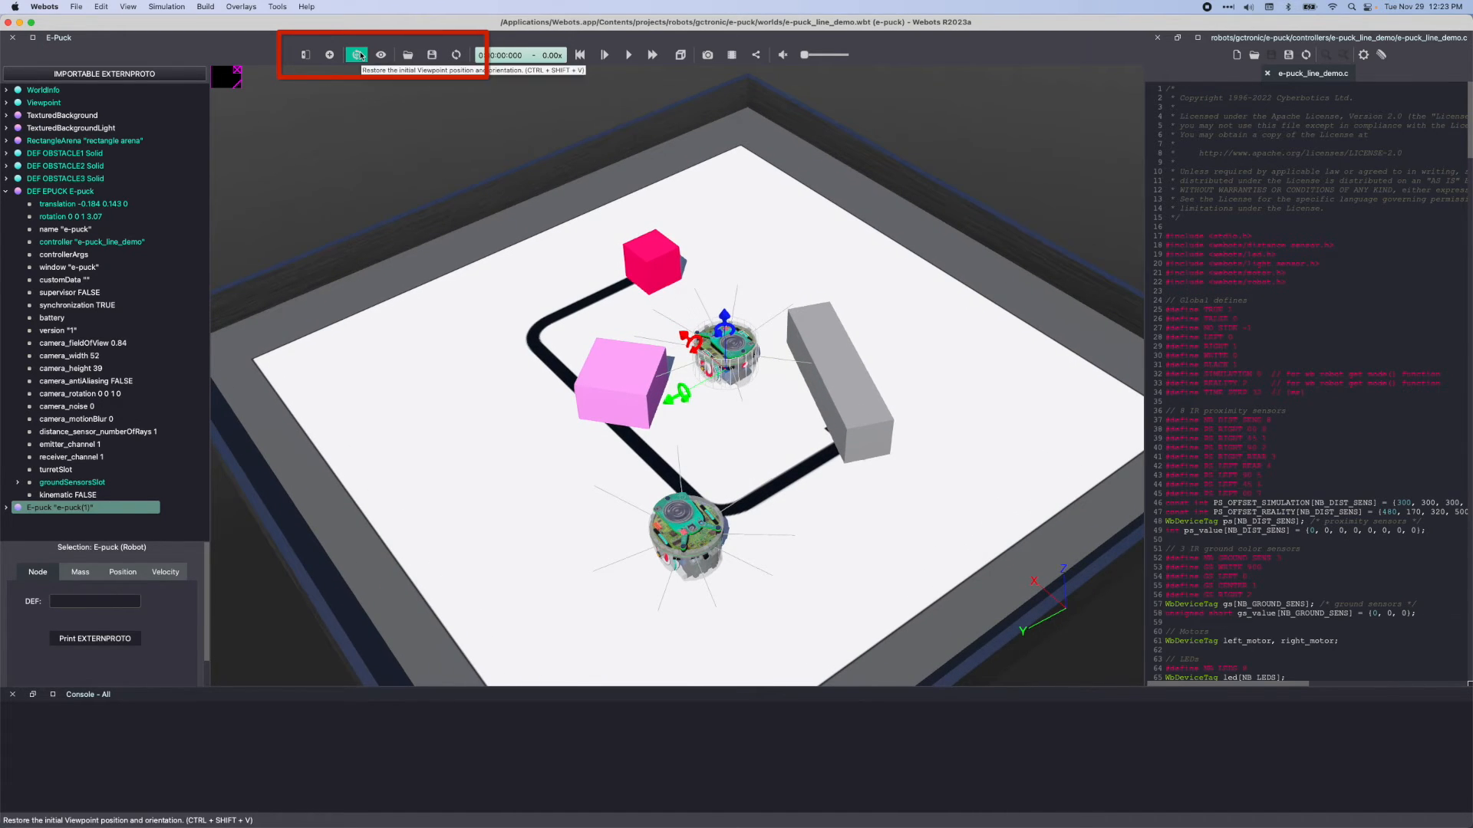
Look at the arena in the Top View and the West View, and return to the initial viewpoint
left_click(380, 58)
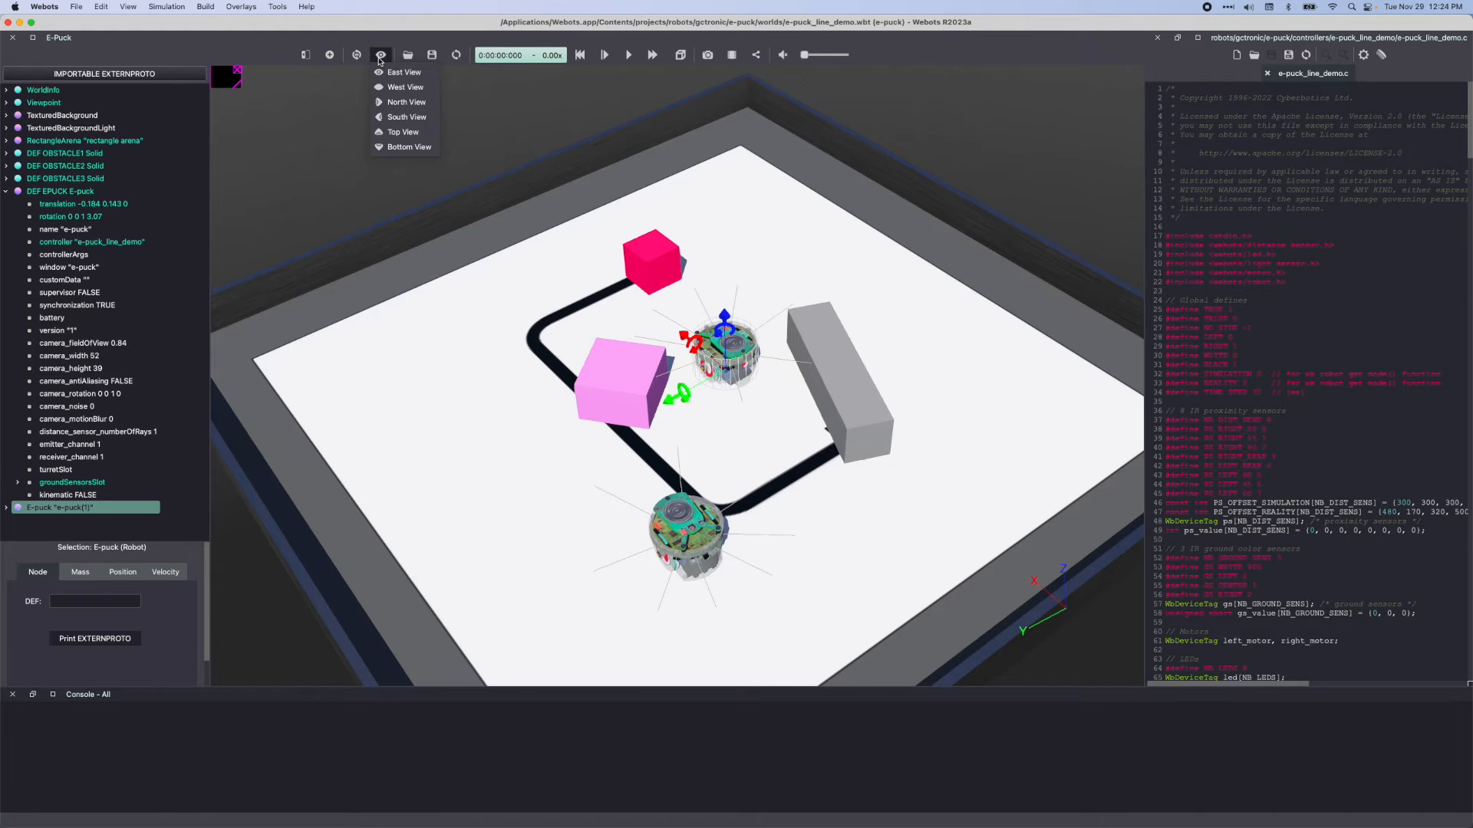
left_click(401, 132)
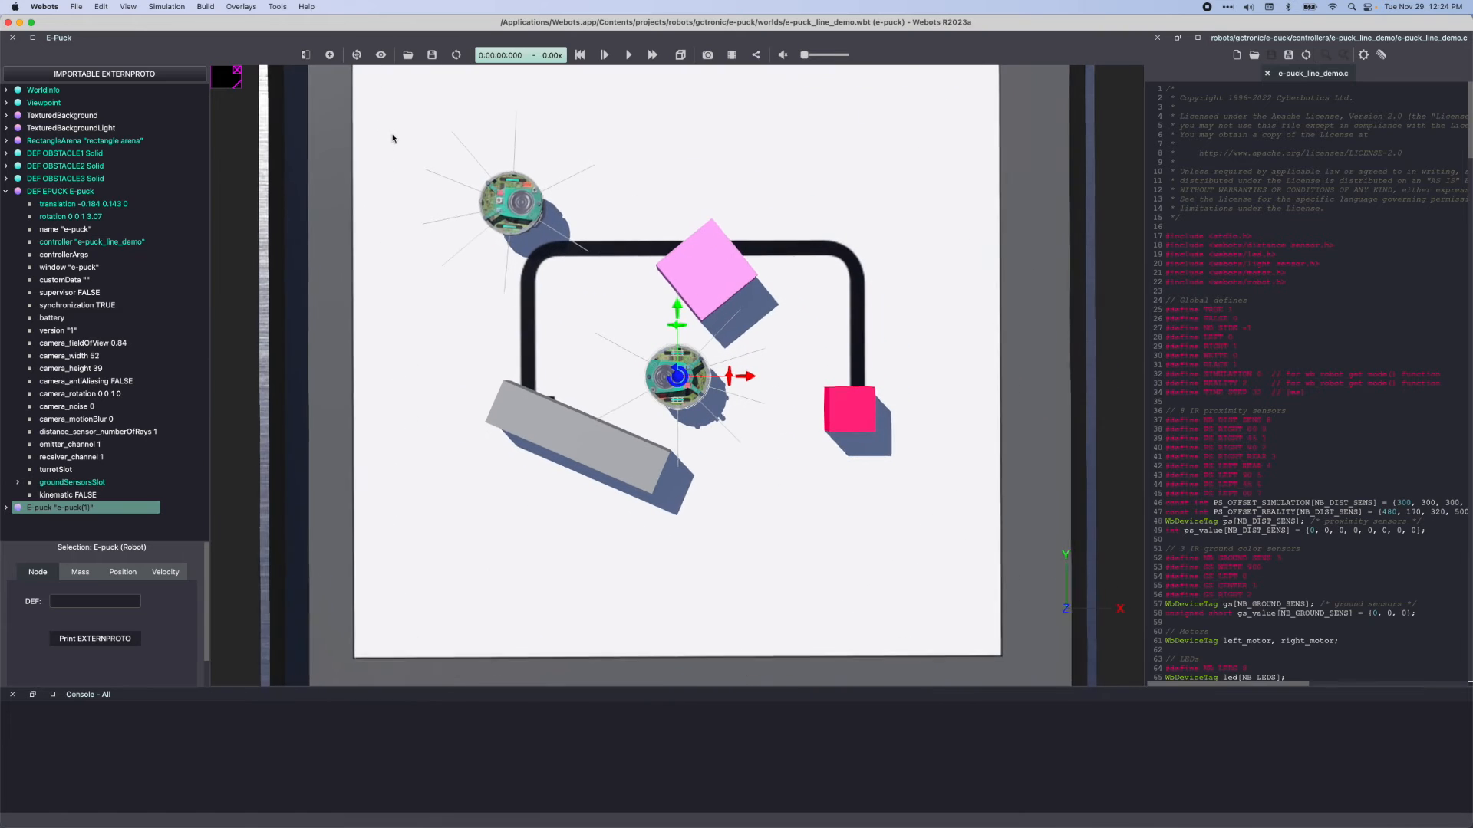
left_click(383, 59)
left_click(386, 90)
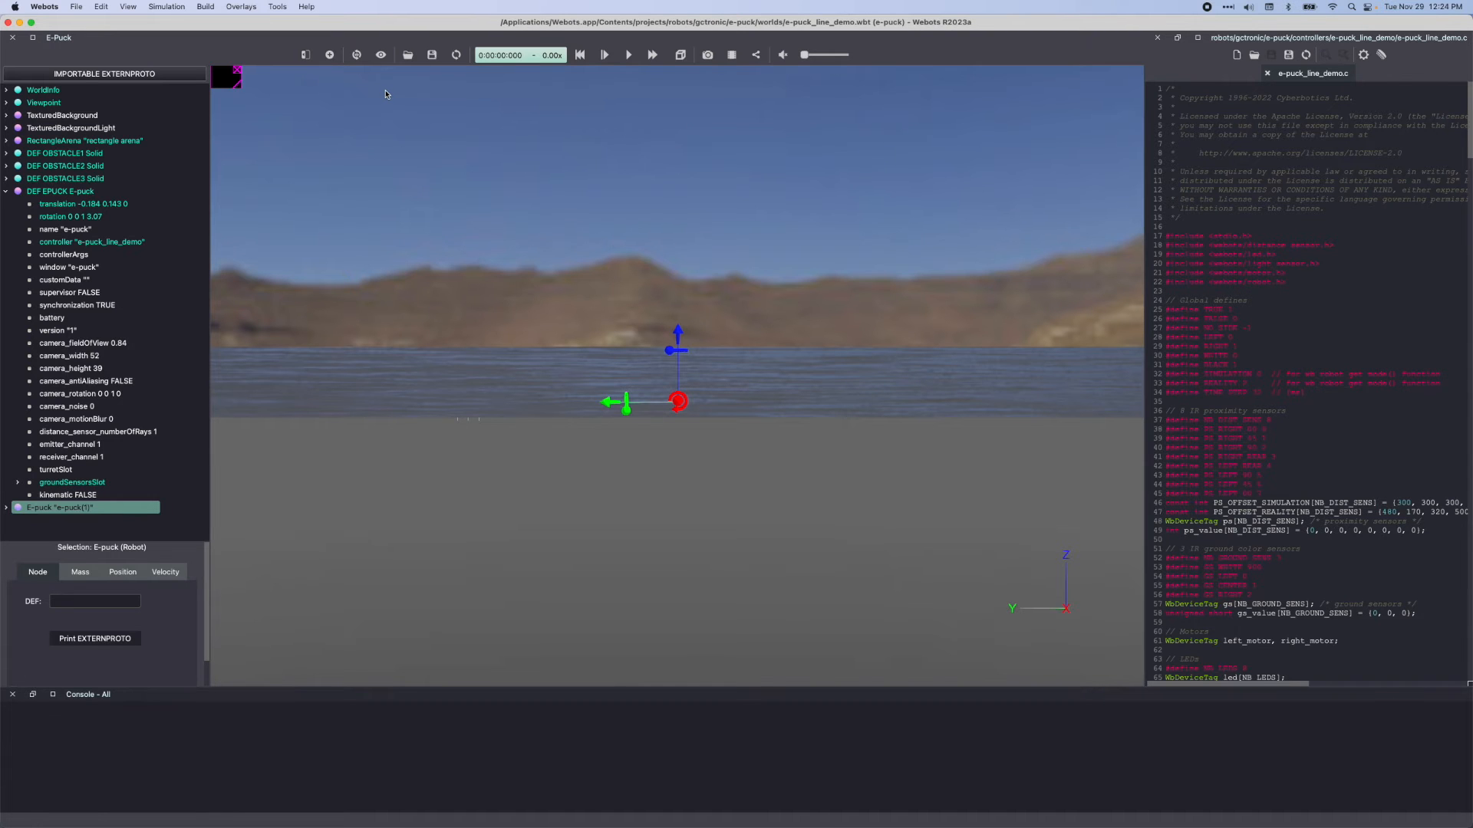
left_click(357, 55)
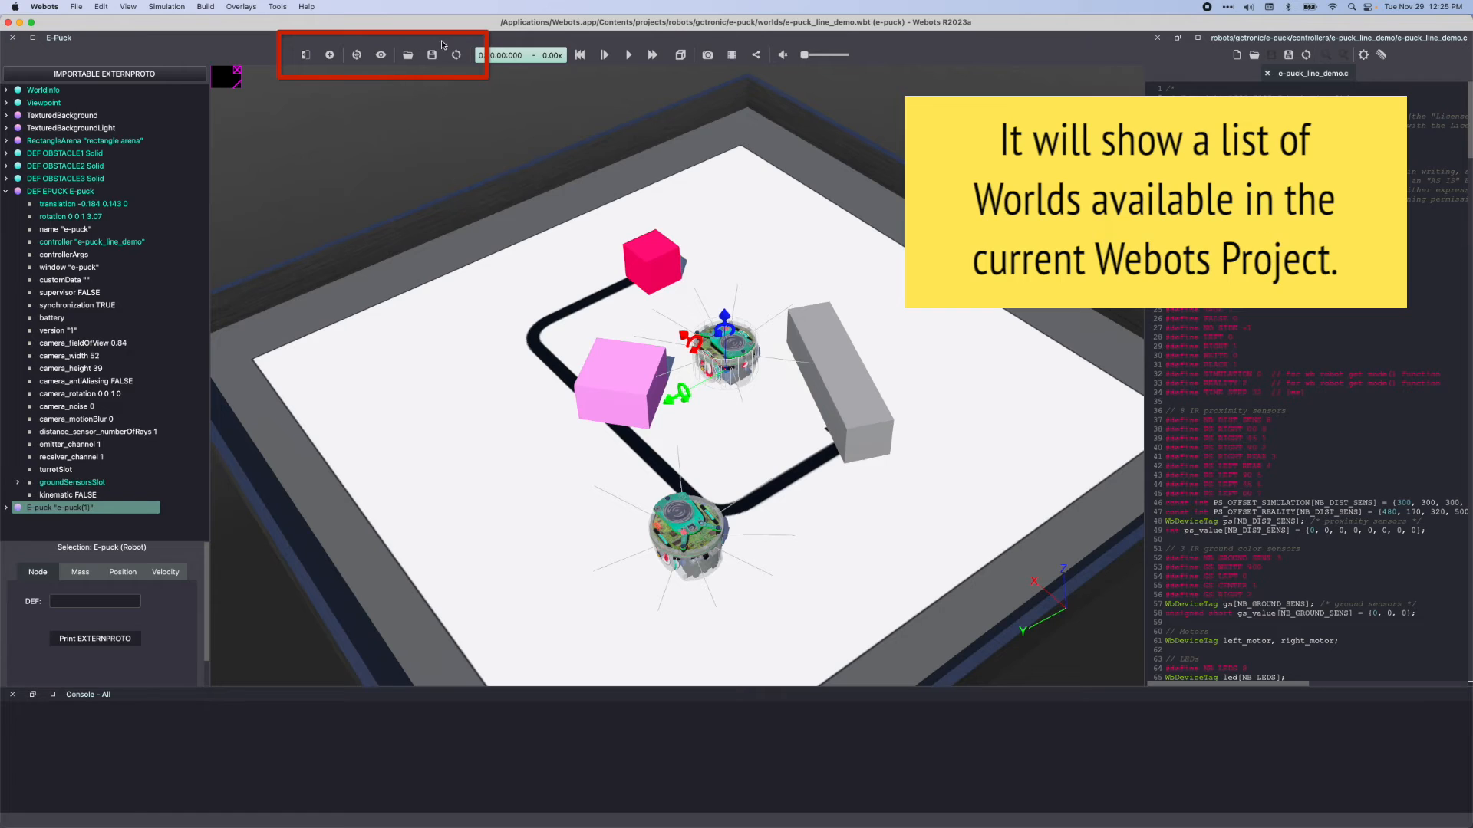
Browse the world files in the project's worlds folder without opening one, and reload the current world
left_click(408, 55)
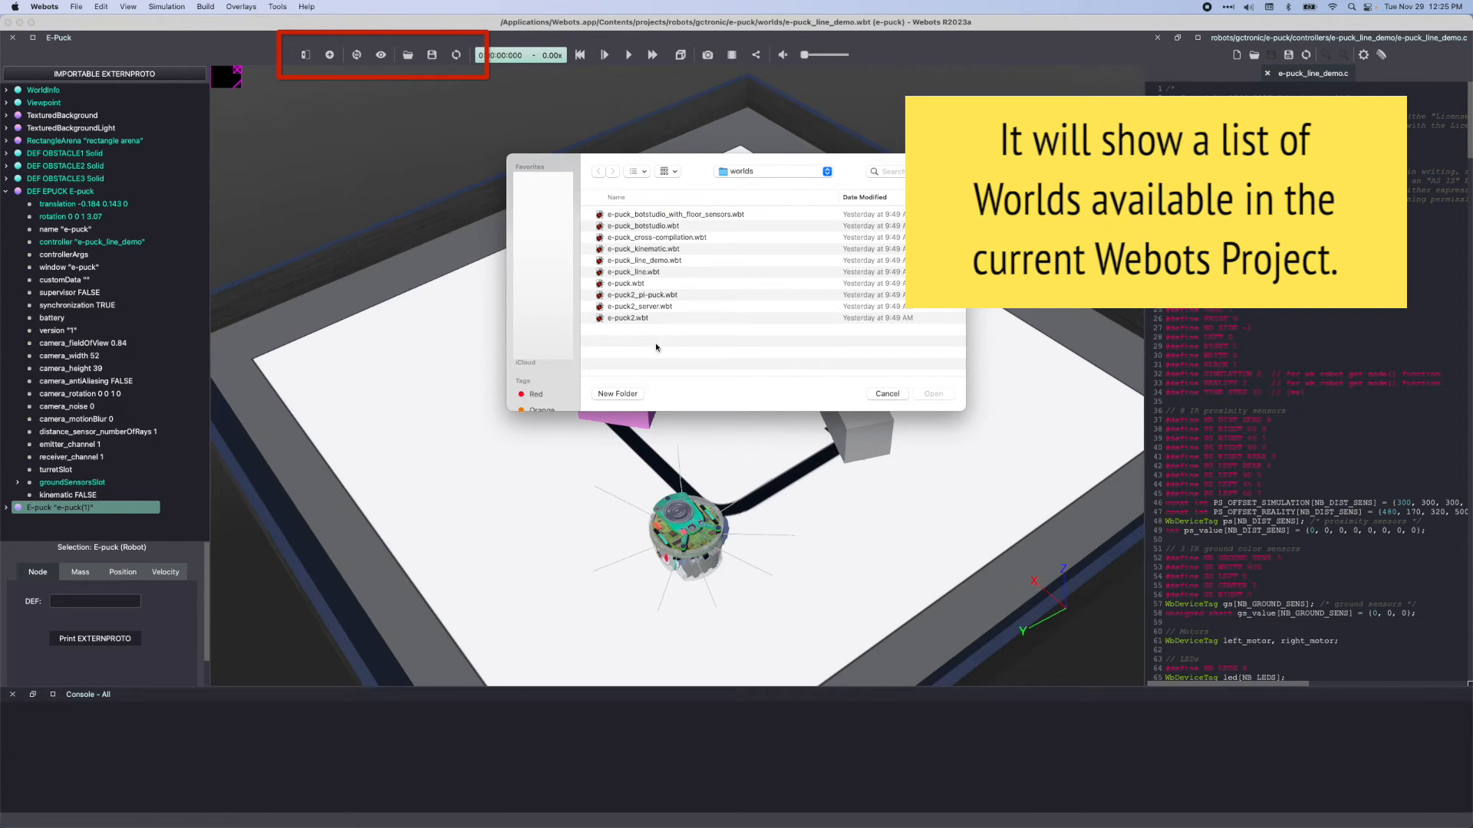
left_click(873, 396)
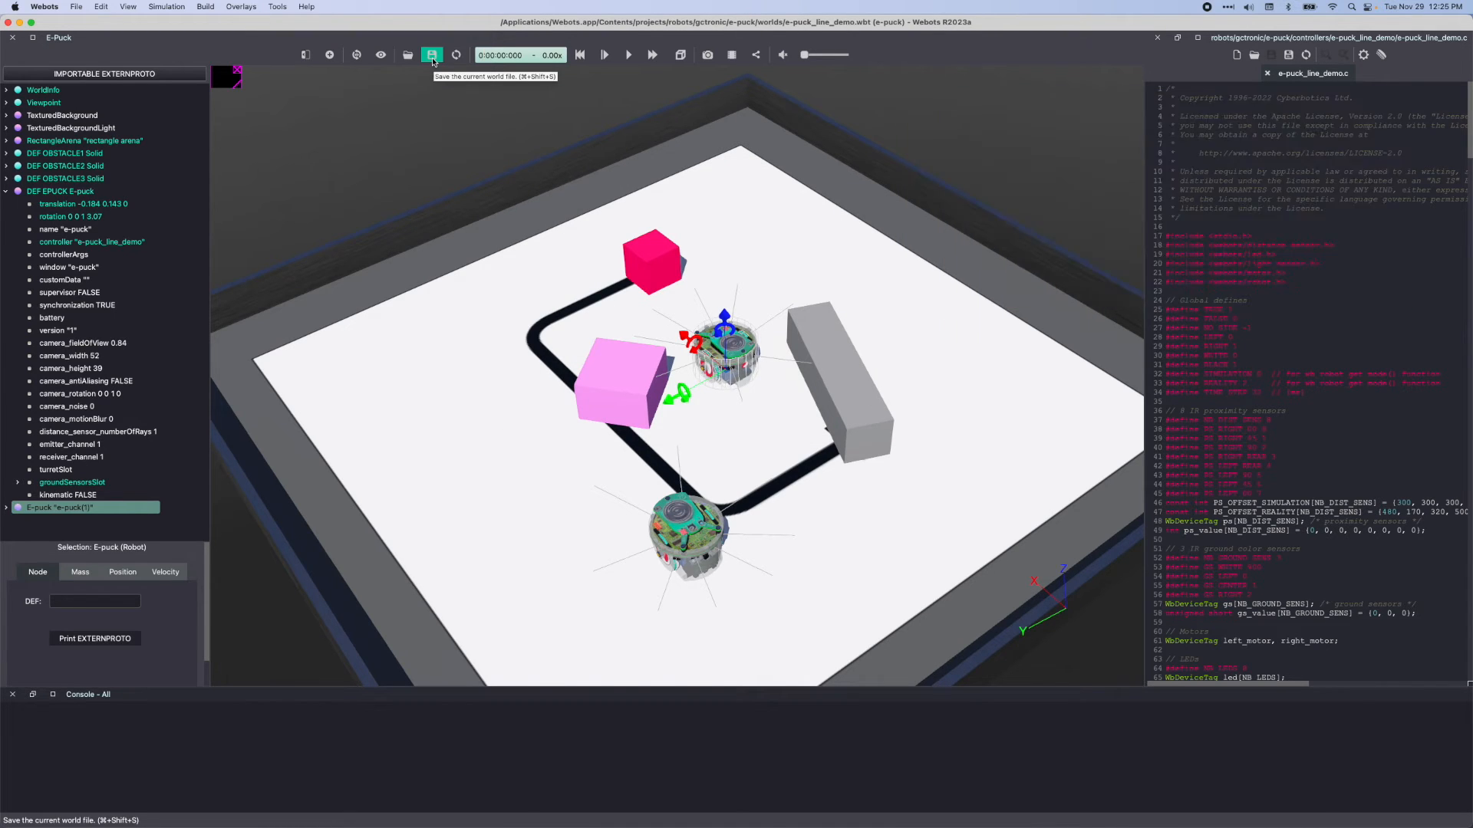
left_click(456, 56)
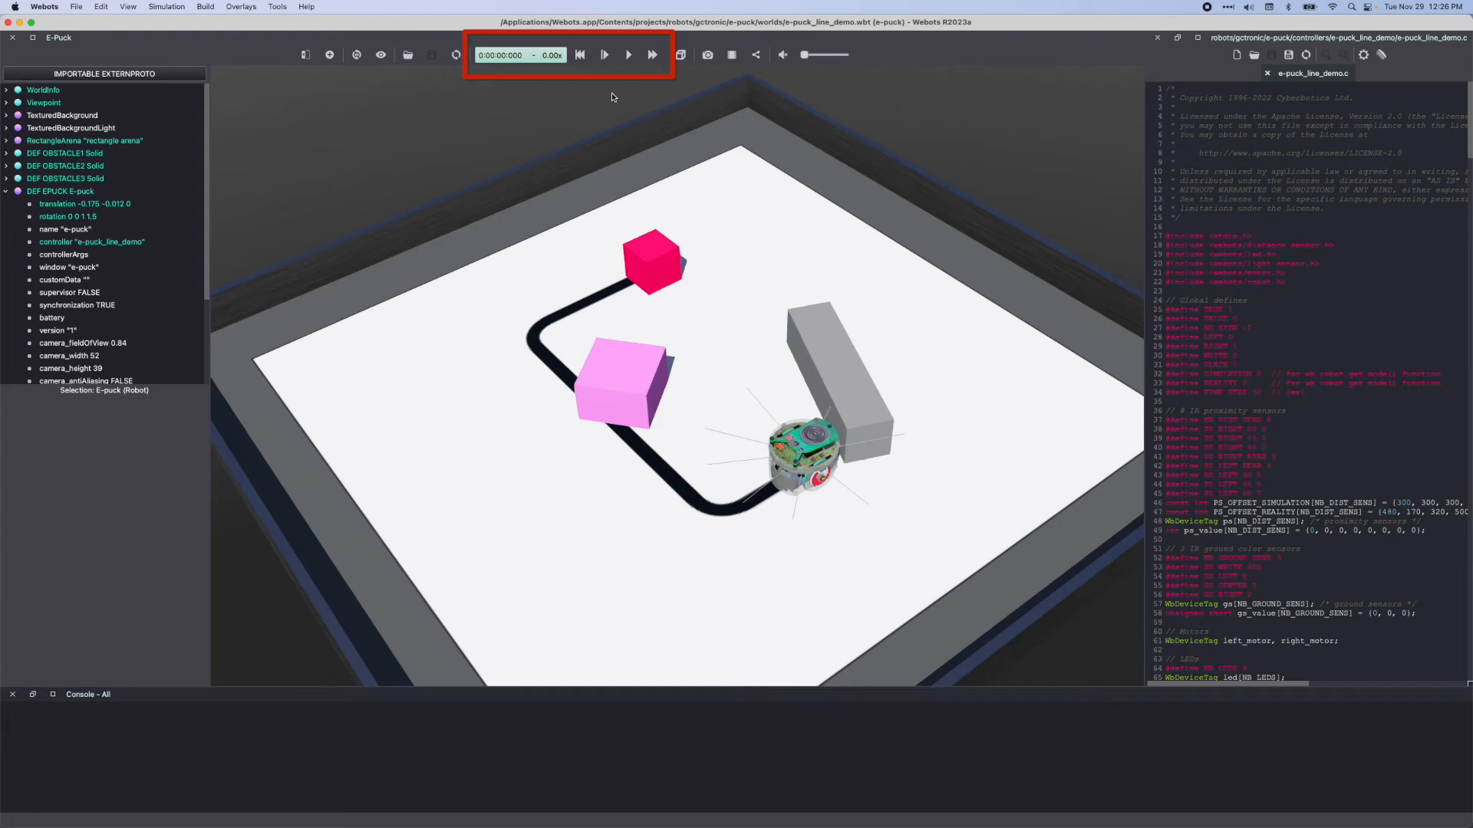
Run the simulation for about 3 seconds, pause it, and advance it by several single simulation steps
left_click(628, 56)
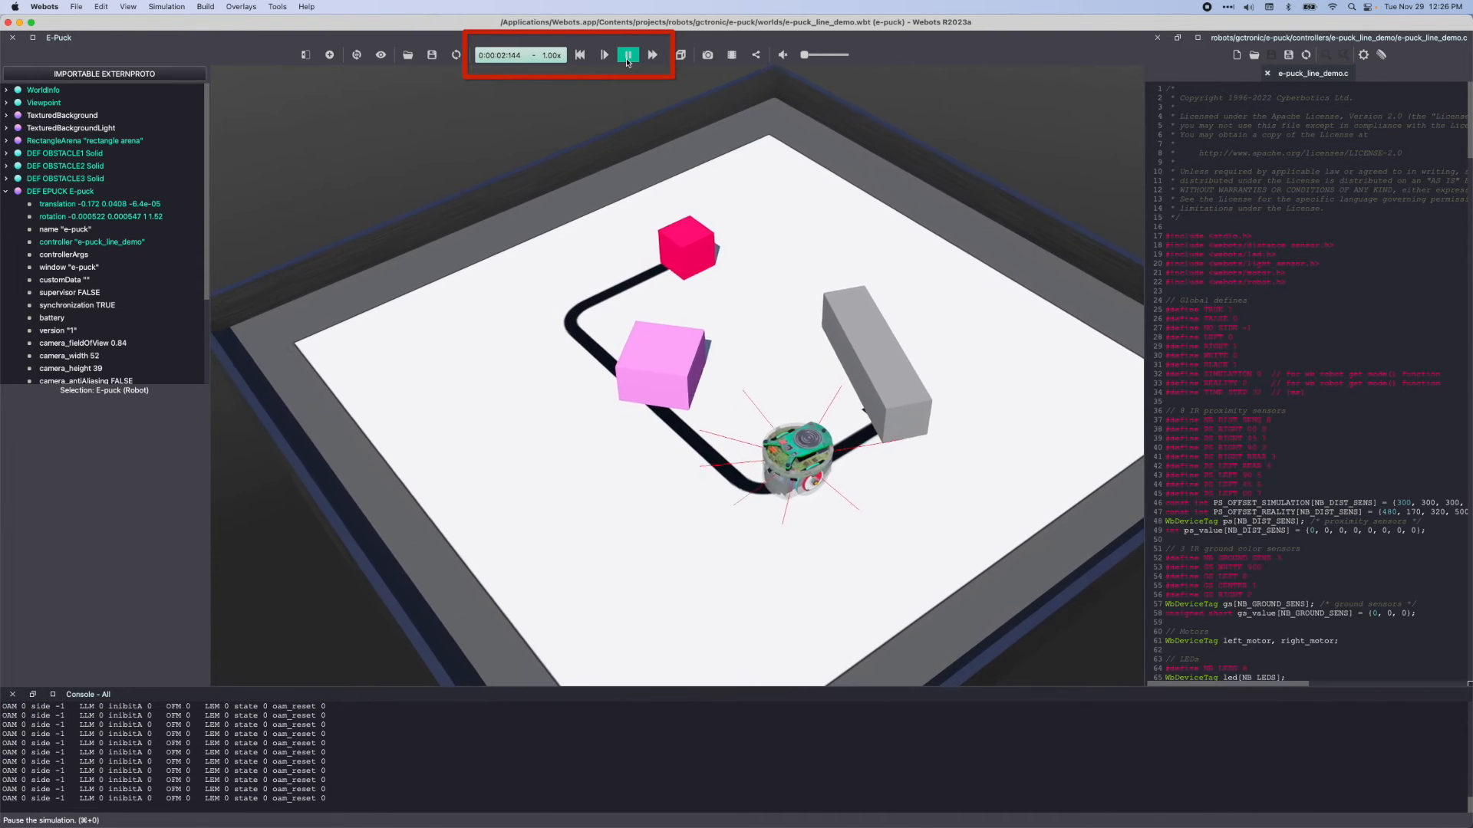
left_click(627, 56)
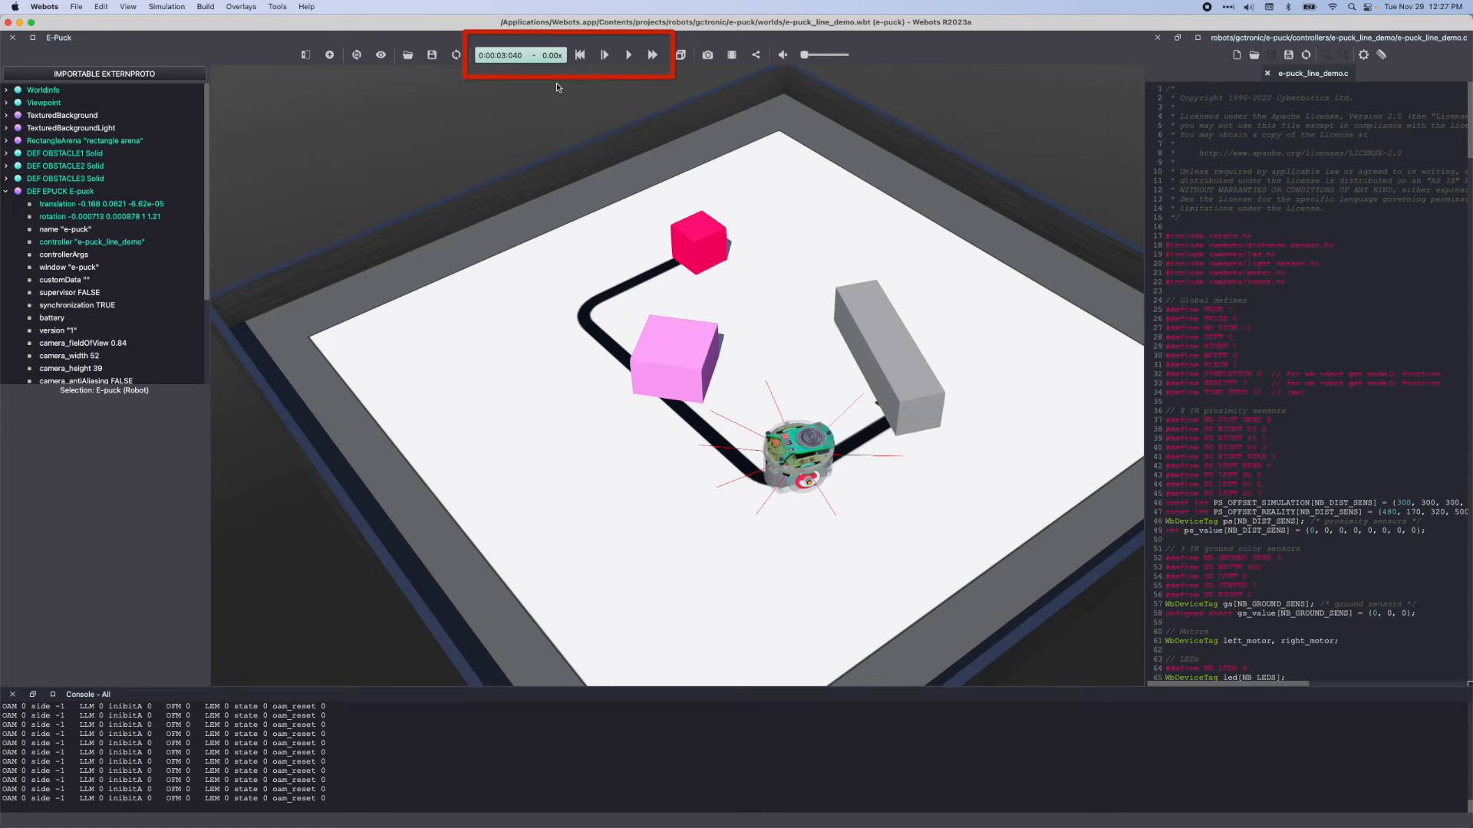
left_click(604, 55)
left_click(605, 56)
left_click(605, 55)
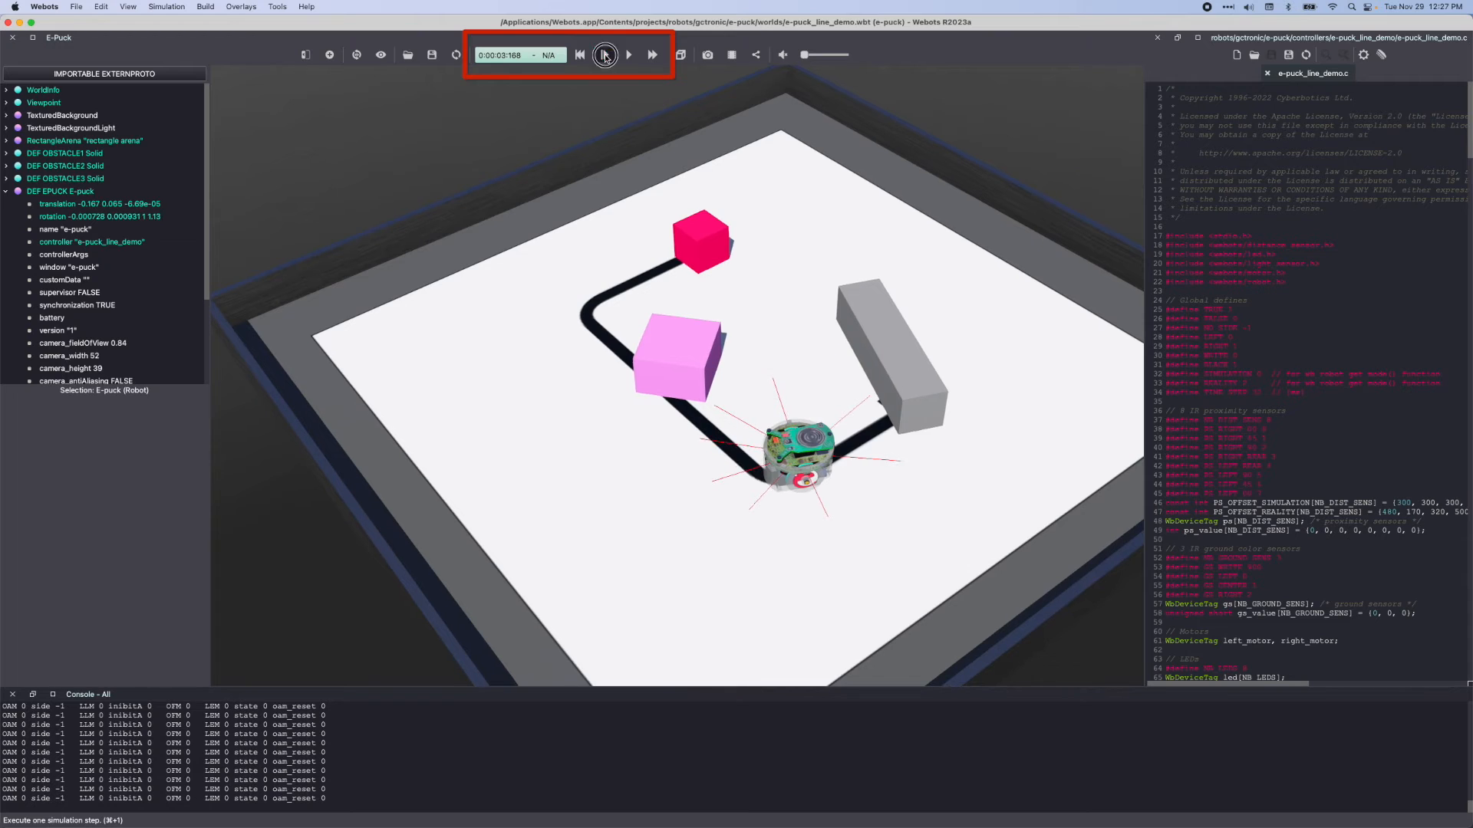
left_click(606, 55)
left_click(605, 55)
left_click(605, 55)
left_click(605, 55)
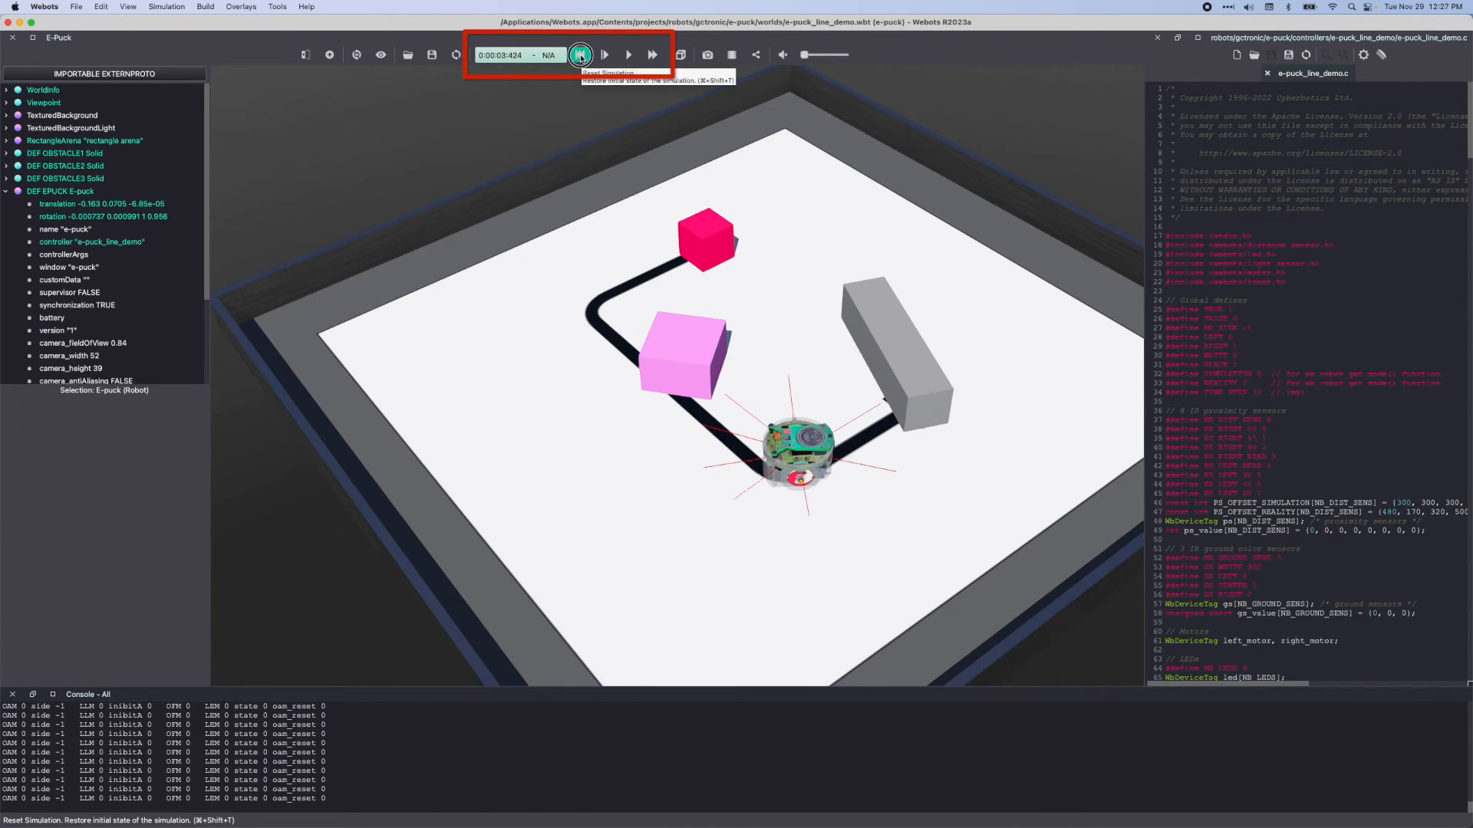
Reset the simulation to its initial state, run it briefly, and pause it at about 0.7 seconds
left_click(580, 55)
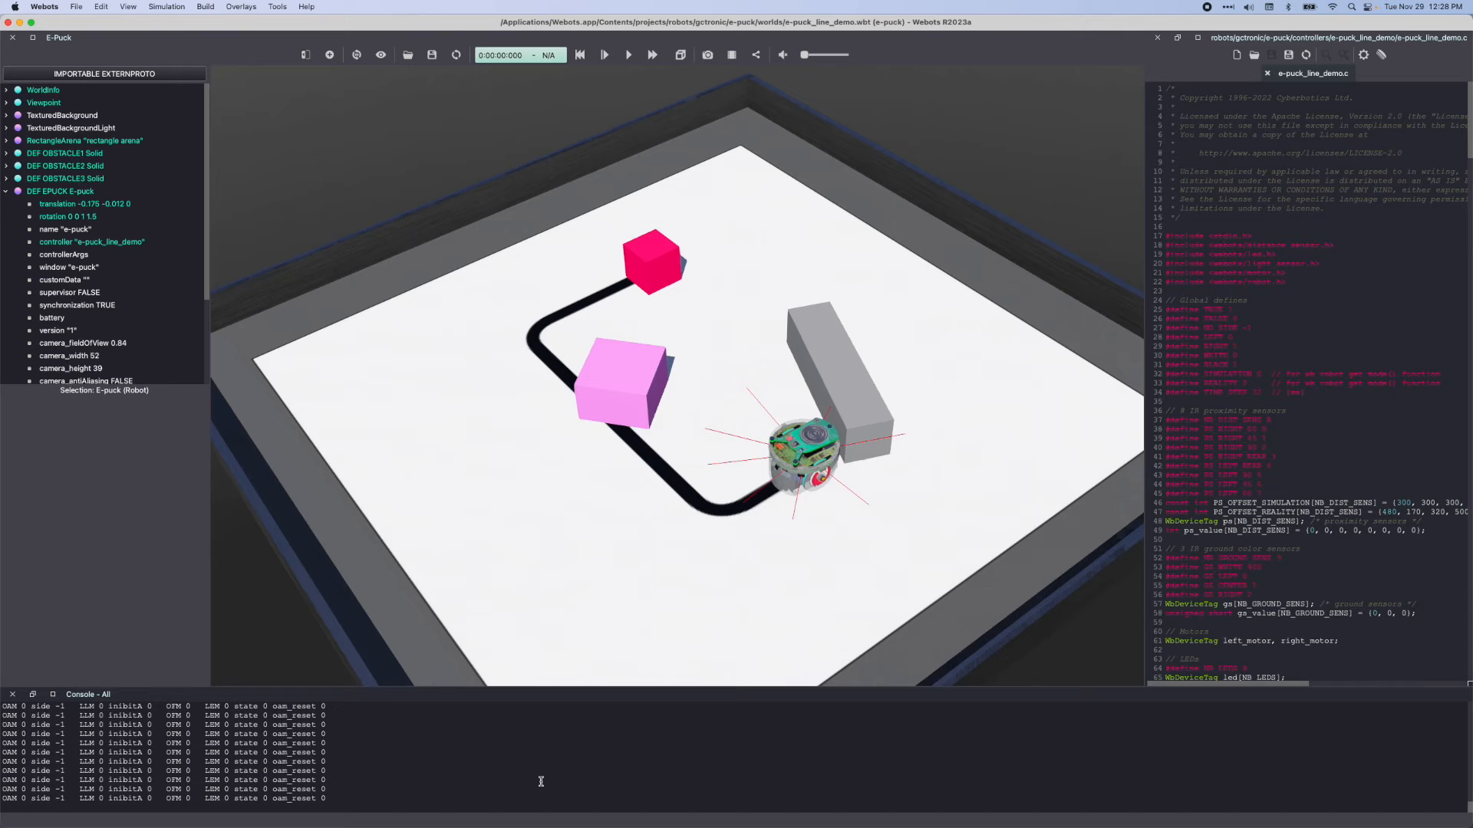
left_click(629, 54)
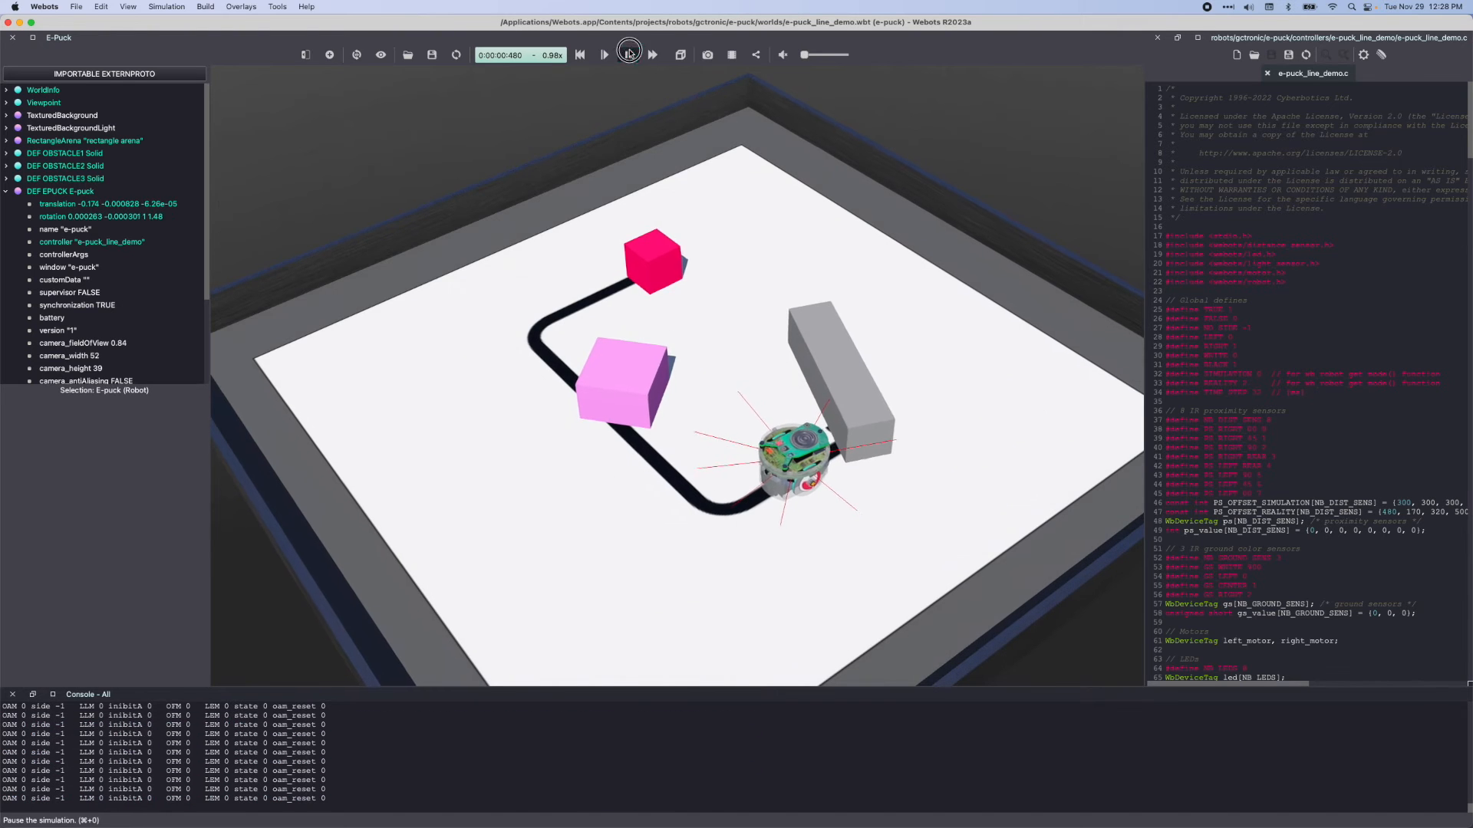
left_click(629, 54)
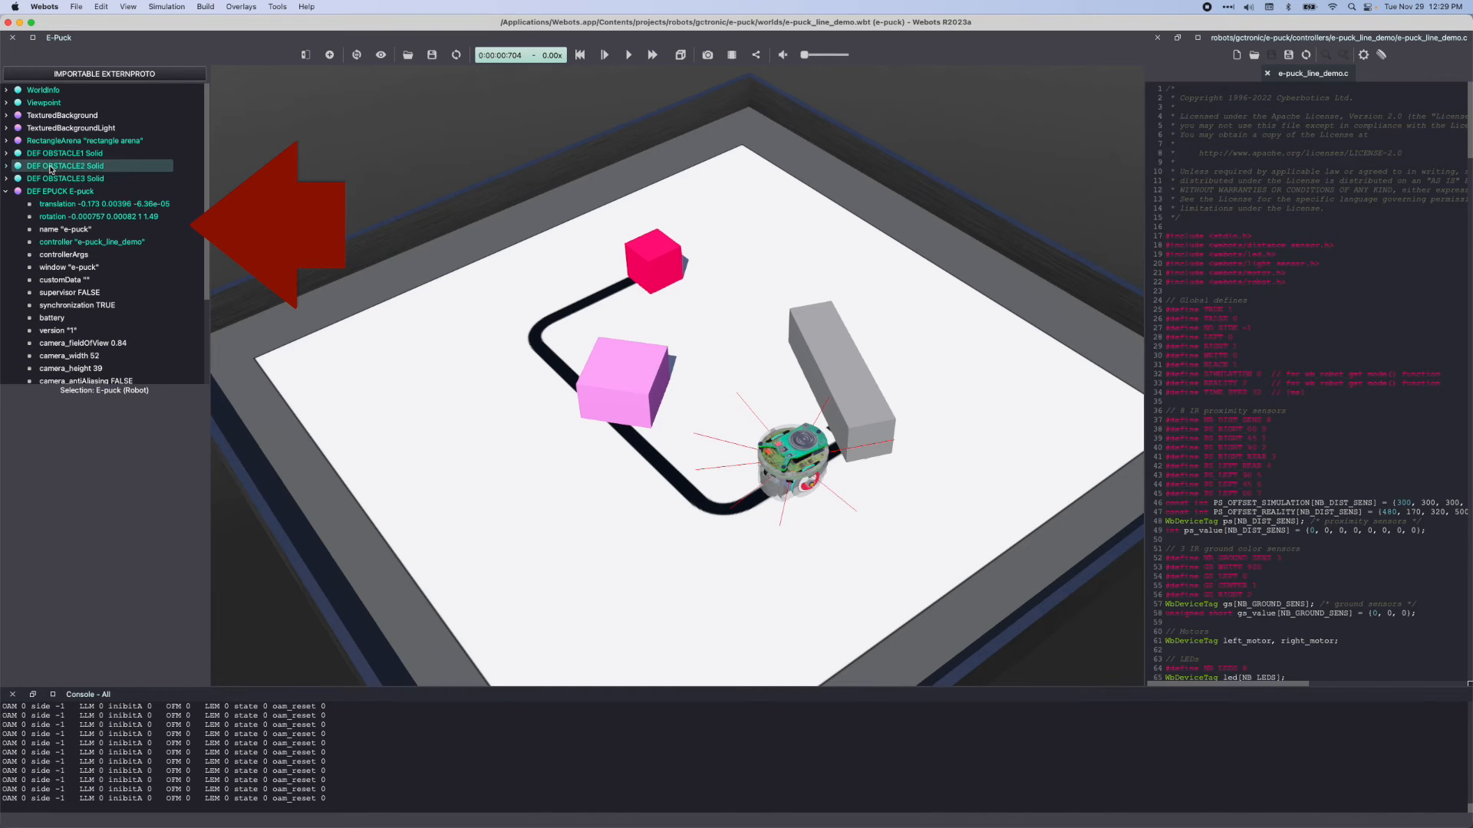
Look through the controllers available for the EPUCK robot's controller field, highlight e-puck, and leave the list without changing the controller
left_click(58, 191)
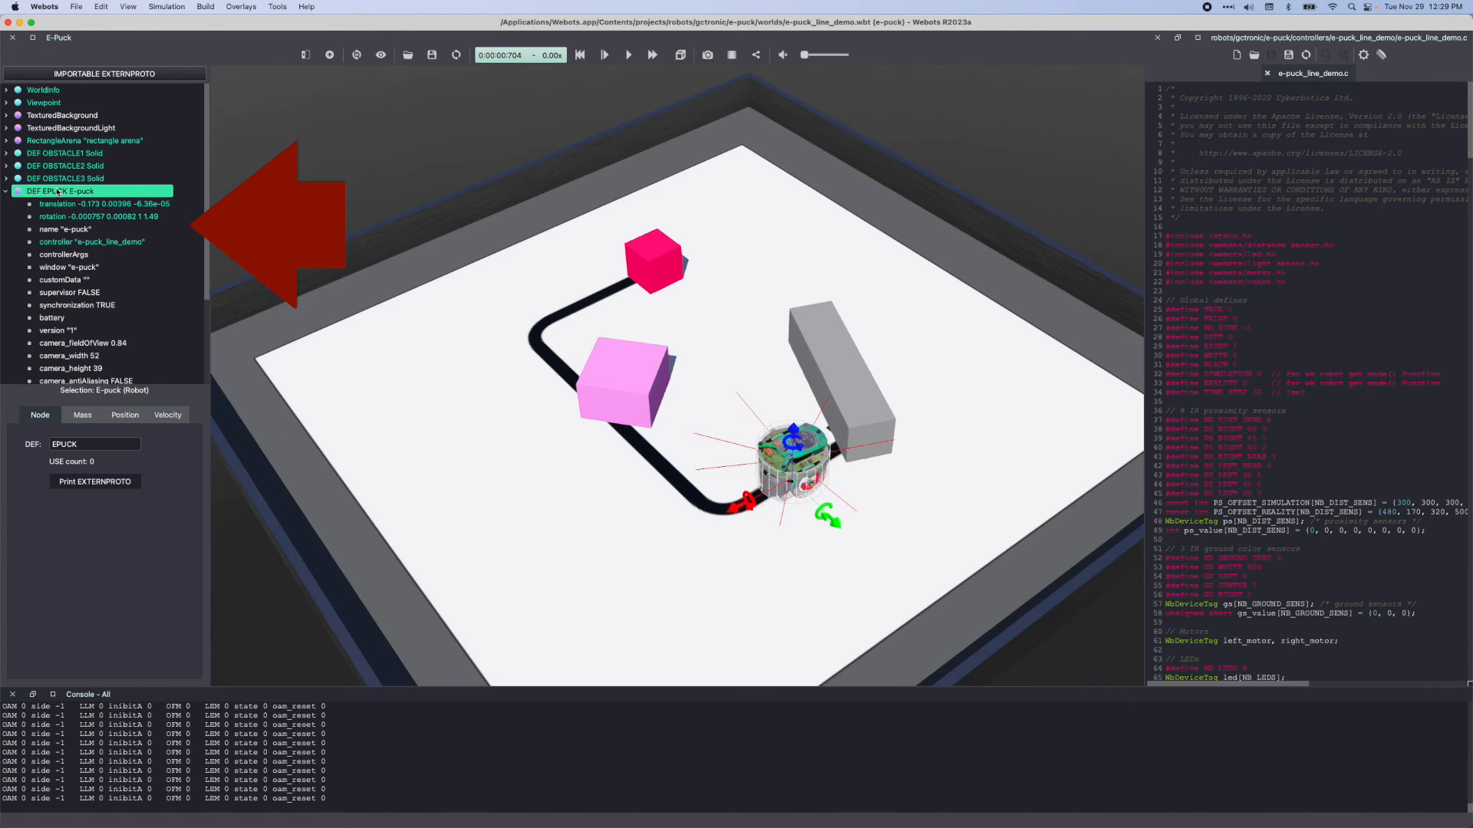
left_click(57, 243)
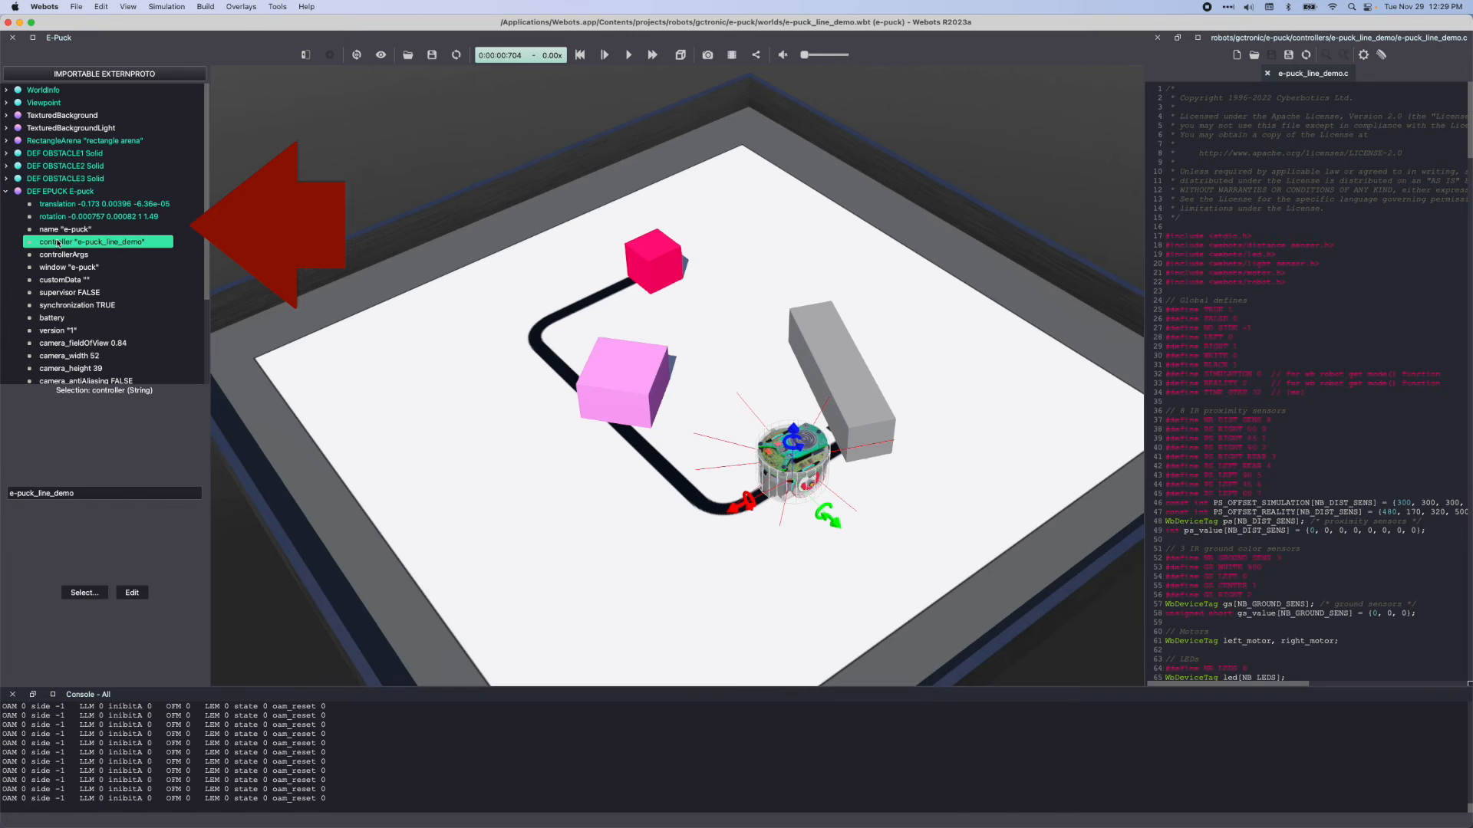
left_click(85, 592)
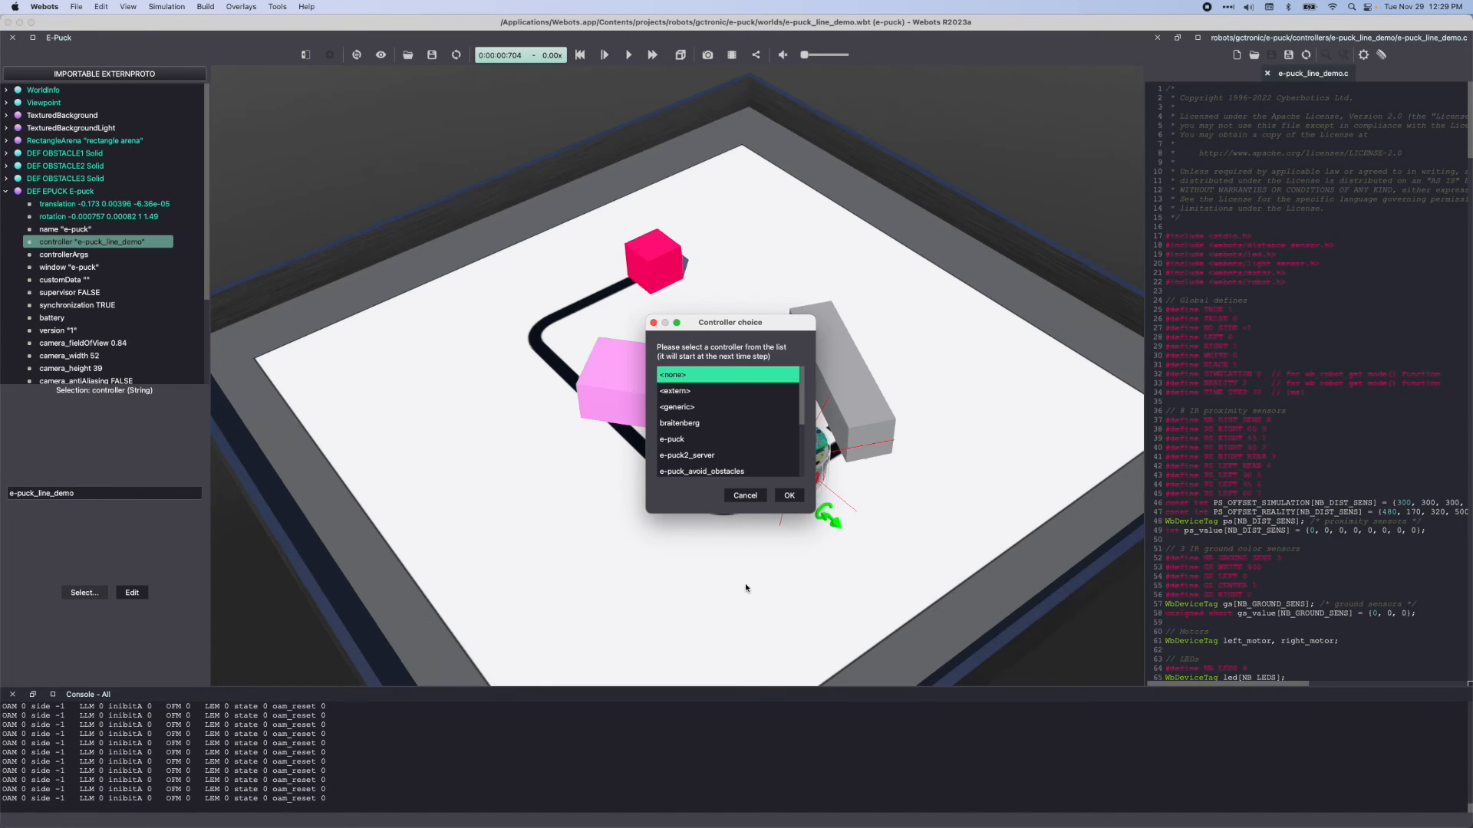
scroll(711, 424, "down", 3)
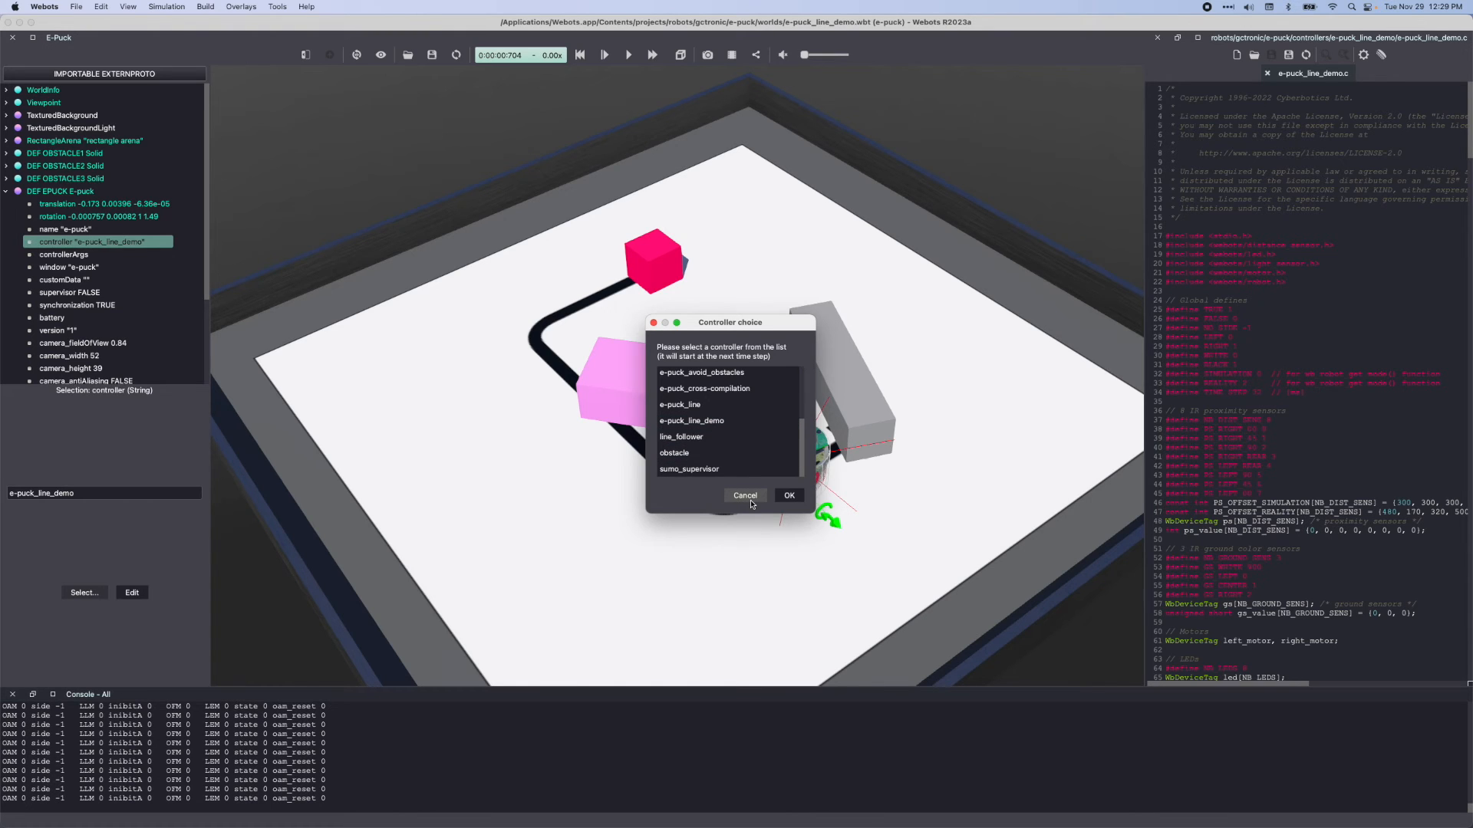
scroll(711, 445, "up", 4)
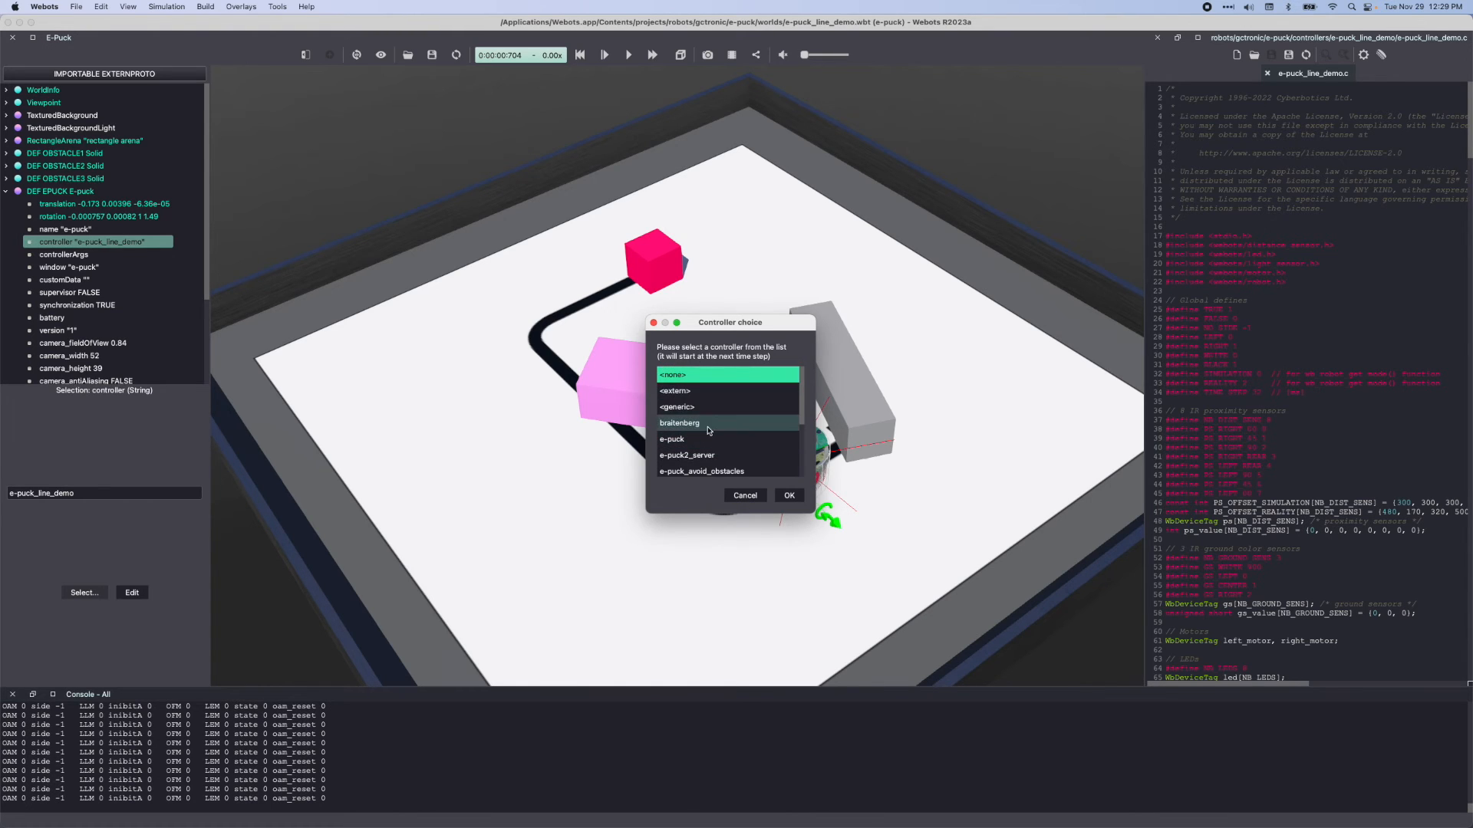
scroll(708, 431, "down", 4)
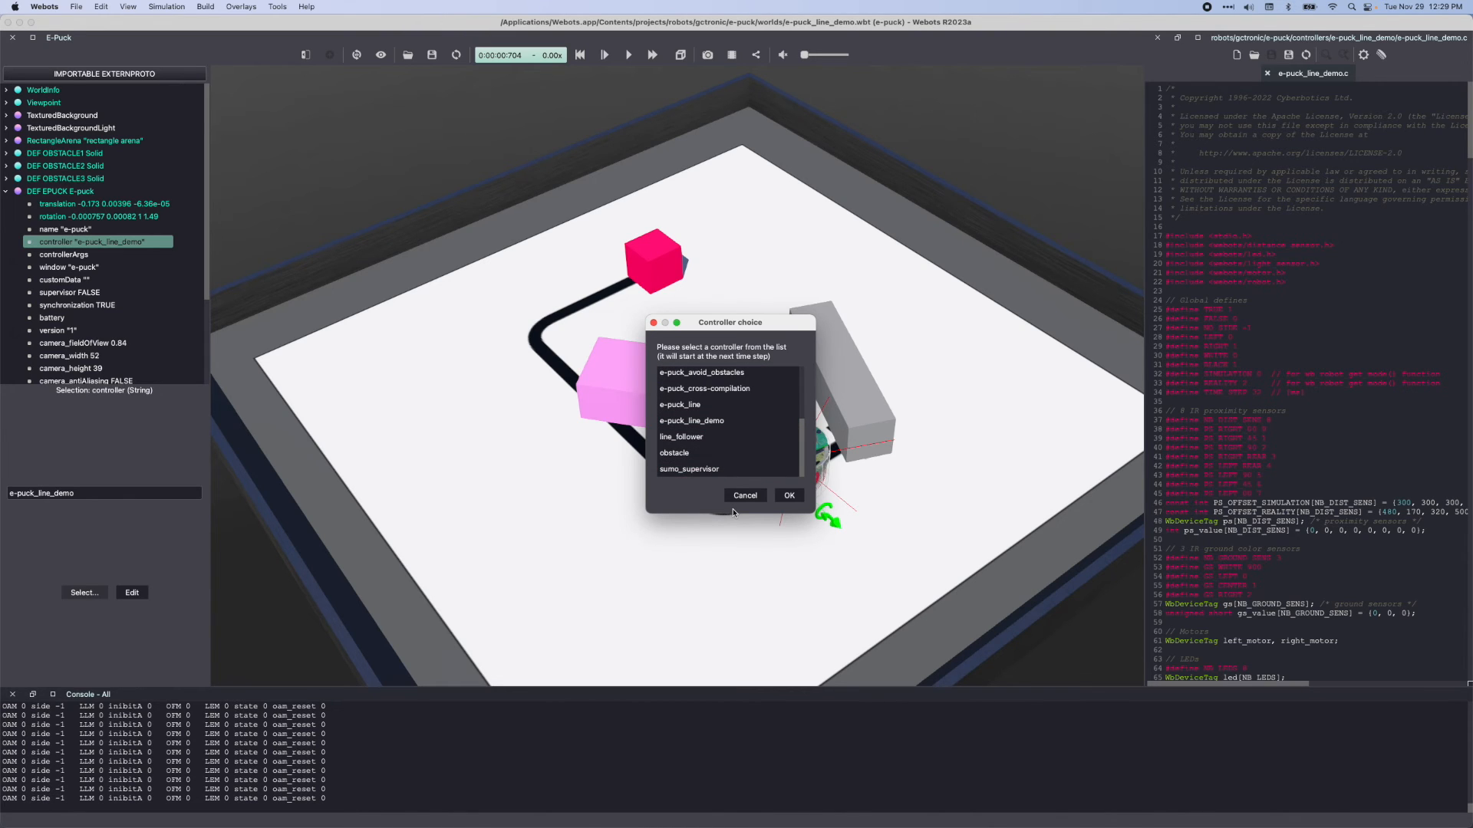
scroll(727, 453, "up", 5)
left_click(727, 439)
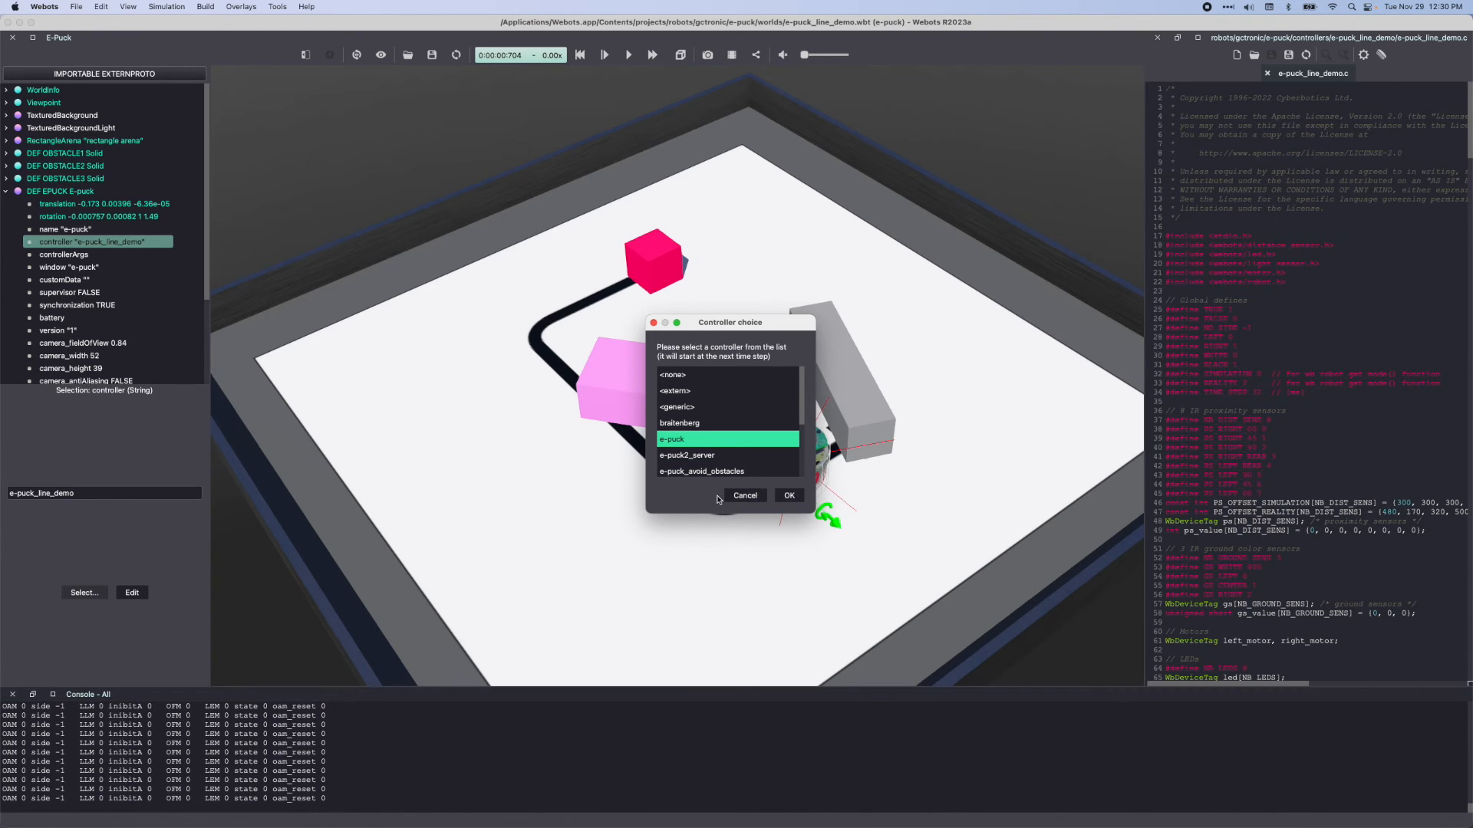
left_click(790, 496)
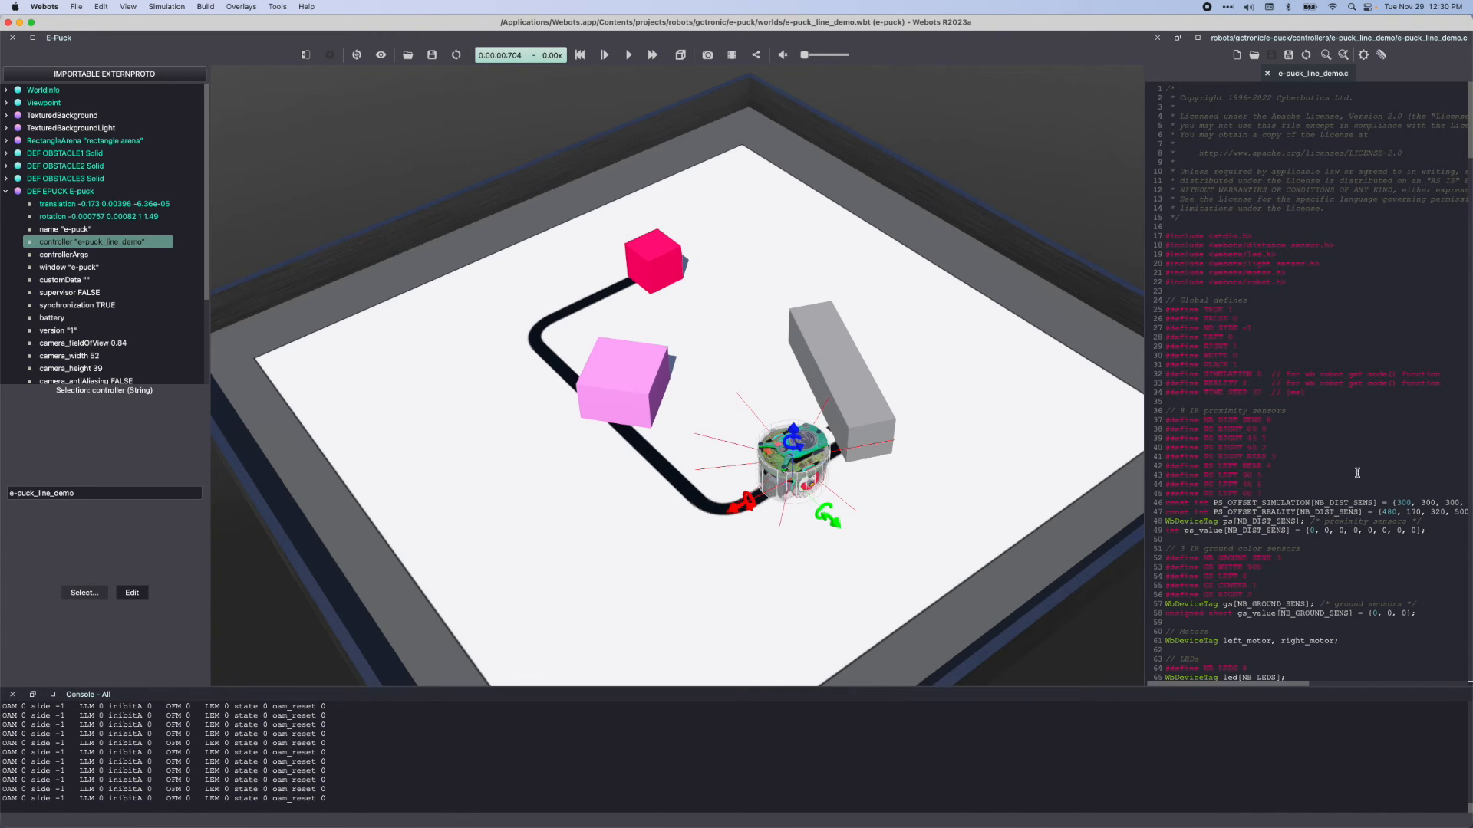
Widen the code editor and highlight wb_motor_set_velocity and its left_motor argument in the wheel speed code ending e-puck_line_demo.c
left_click_drag(1145, 460, 860, 455)
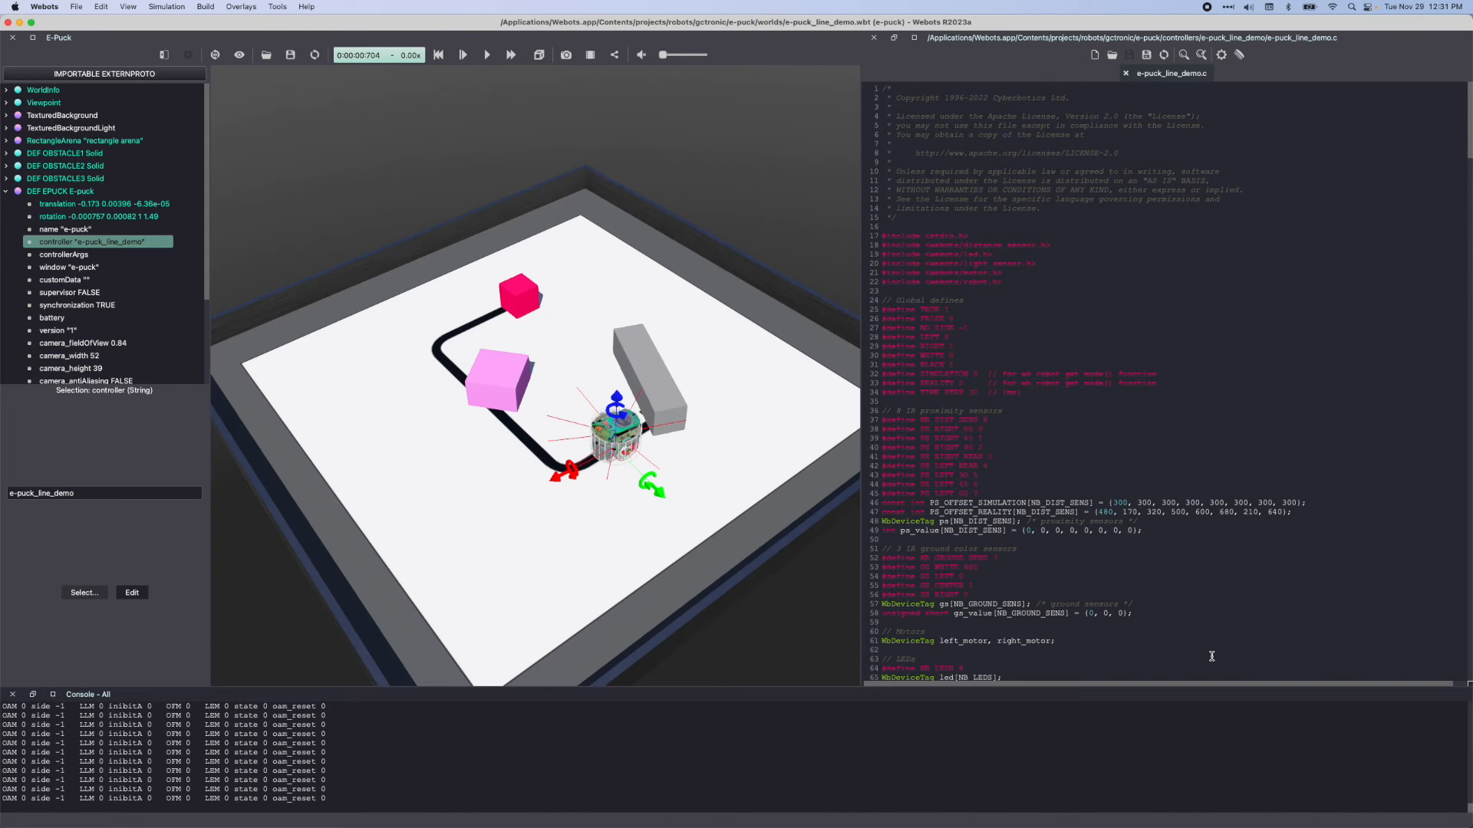
scroll(1178, 390, "down", 20)
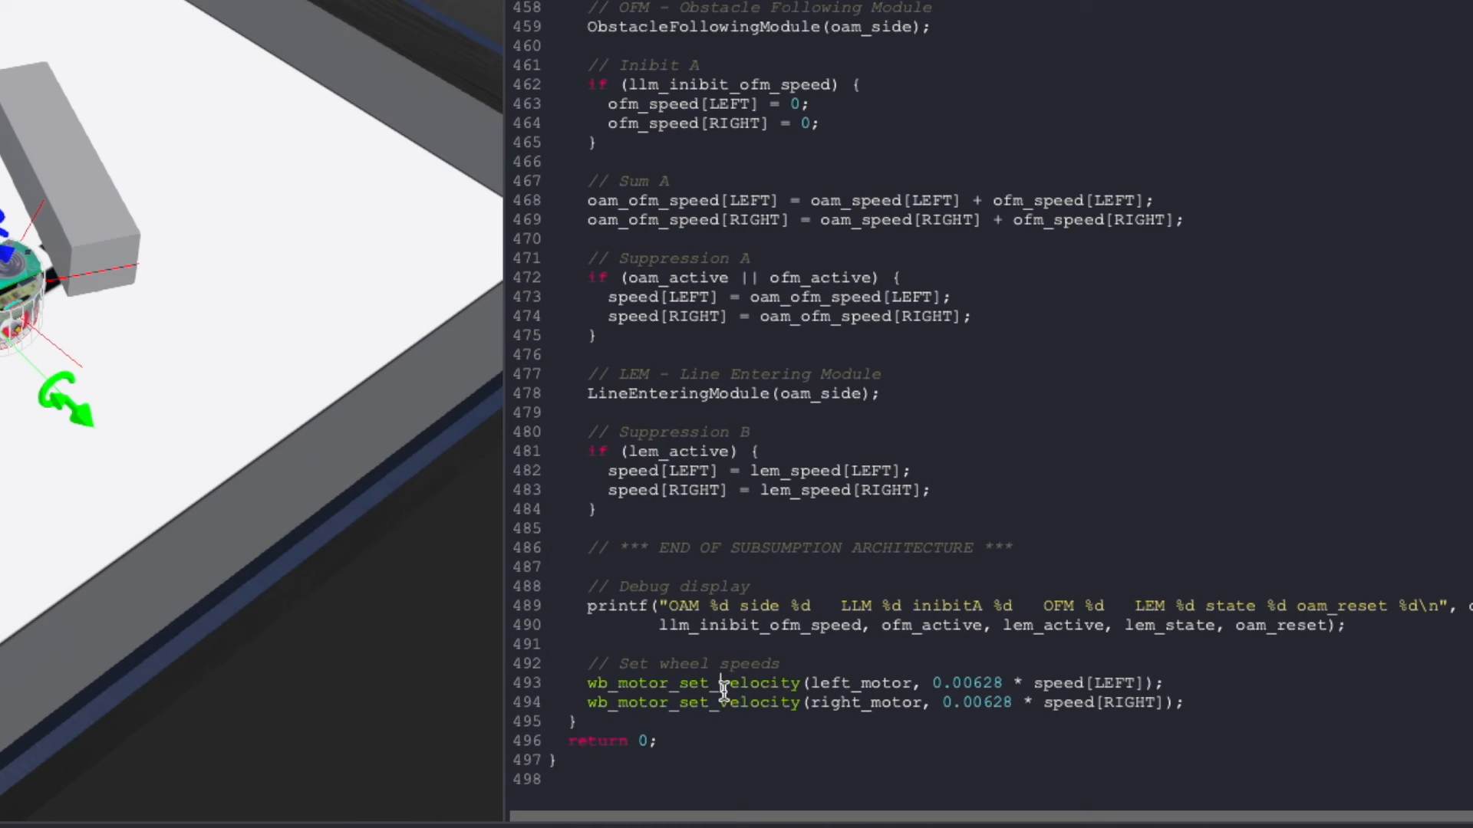
double_click(722, 683)
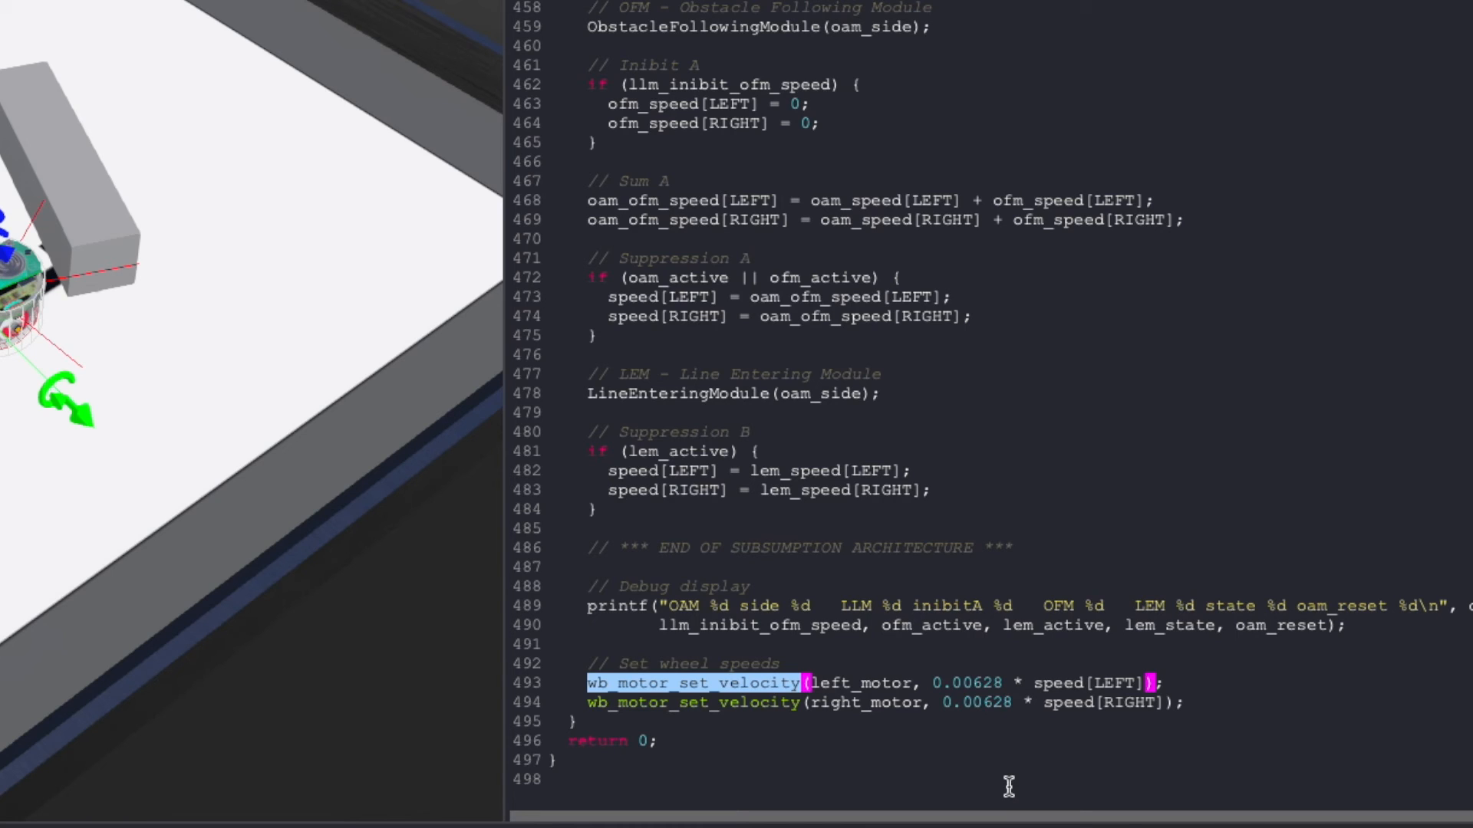
double_click(832, 683)
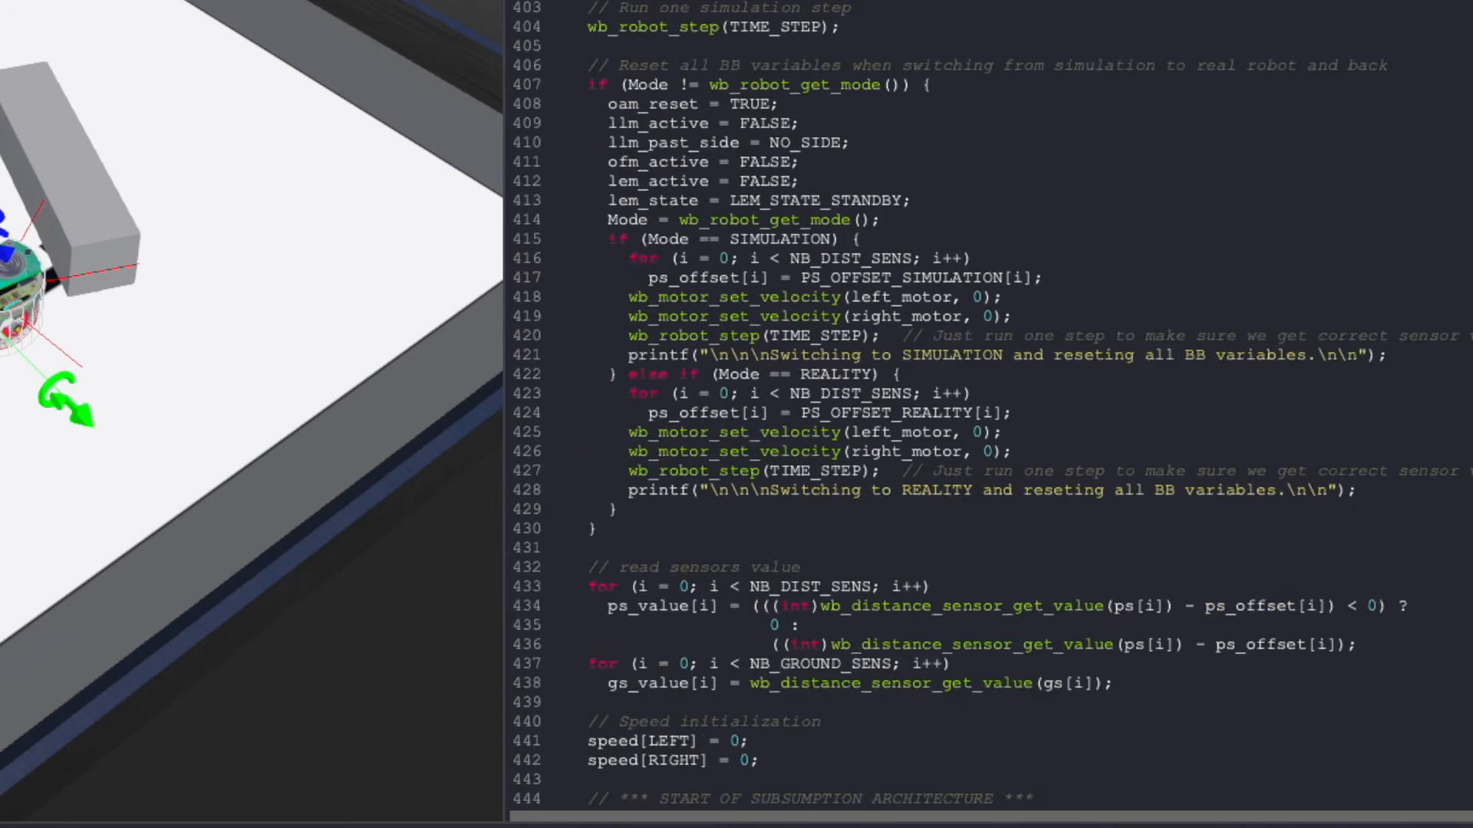
Examine the left_motor initialization under the motors comment, highlighting wb_robot_get_device, selecting the robot in the scene, and locating the "left wheel motor" argument
double_click(913, 226)
double_click(999, 225)
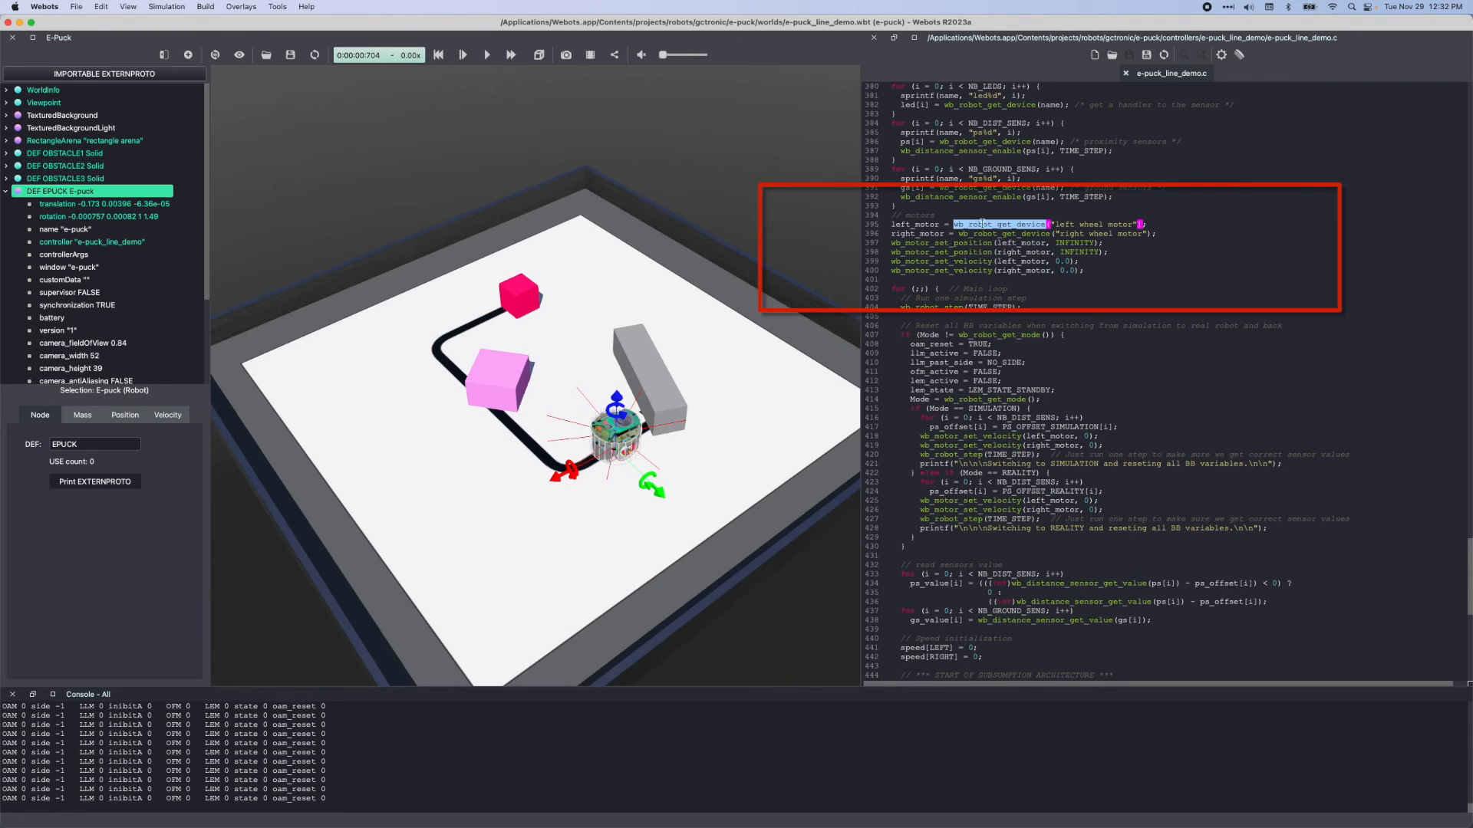
left_click(618, 432)
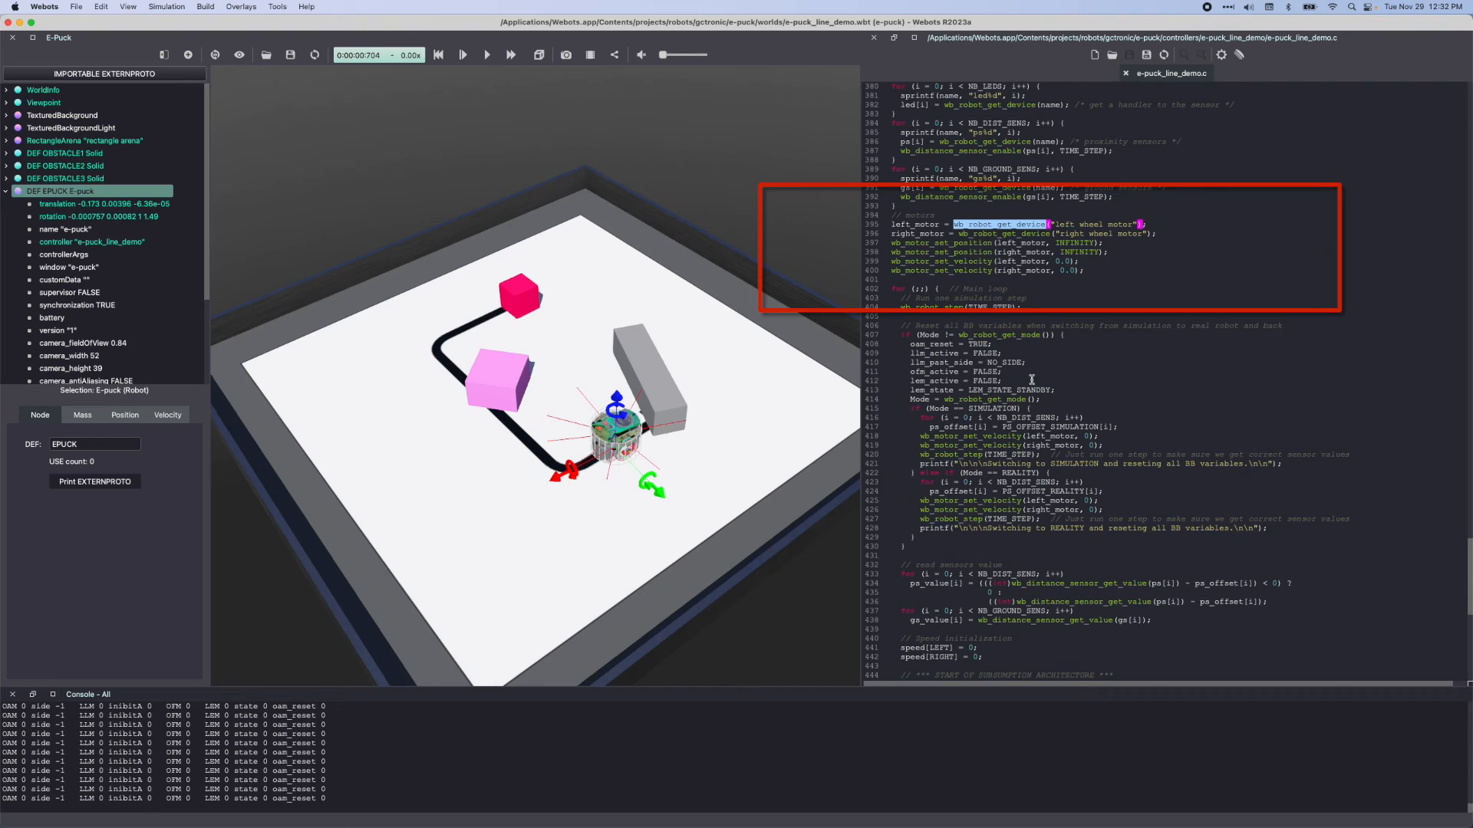
left_click(1121, 224)
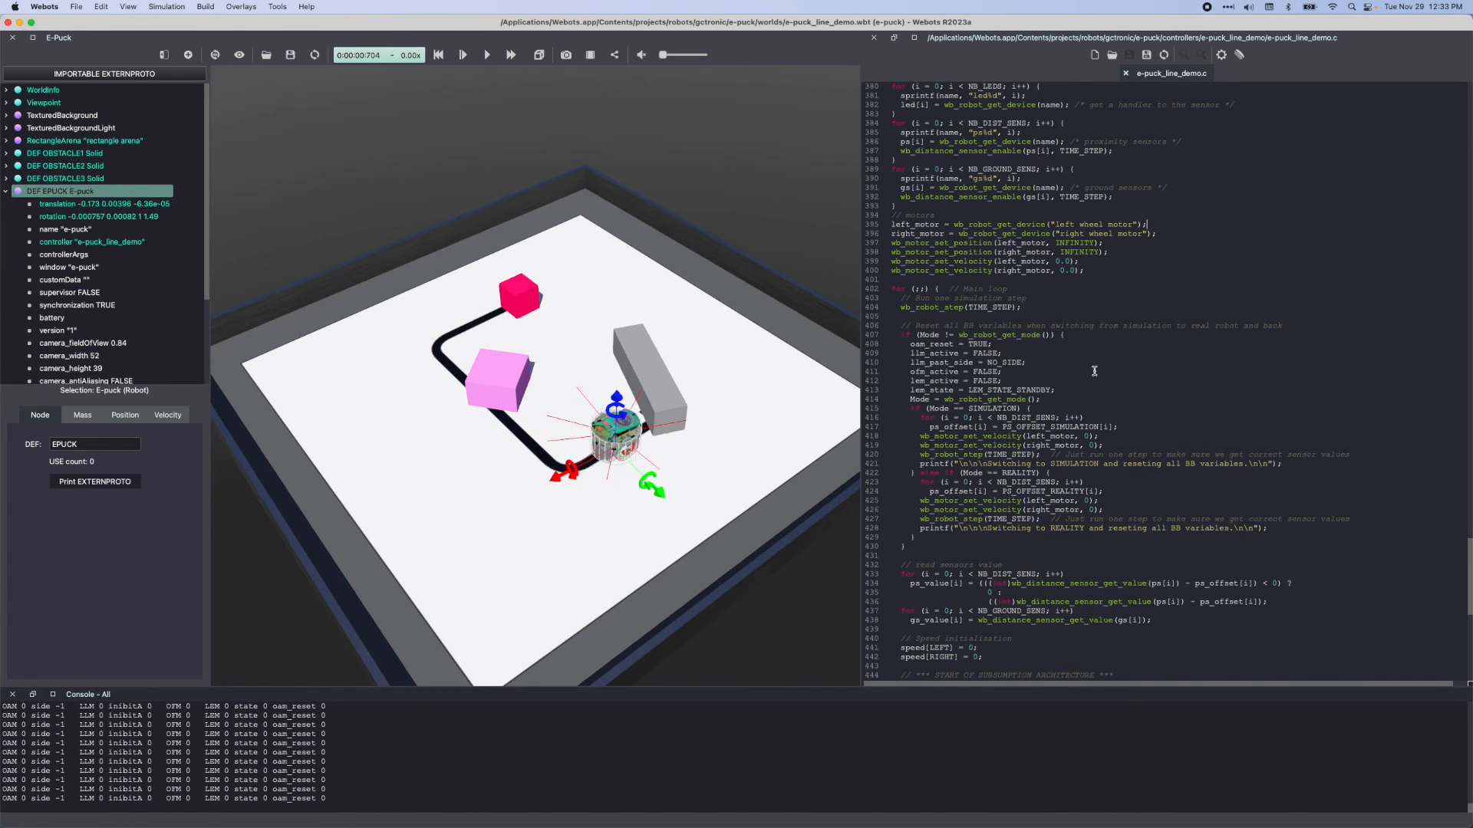
Convert the EPUCK robot to base nodes and expand its children down to the first HingeJoint's devices
left_click(66, 192)
right_click(66, 192)
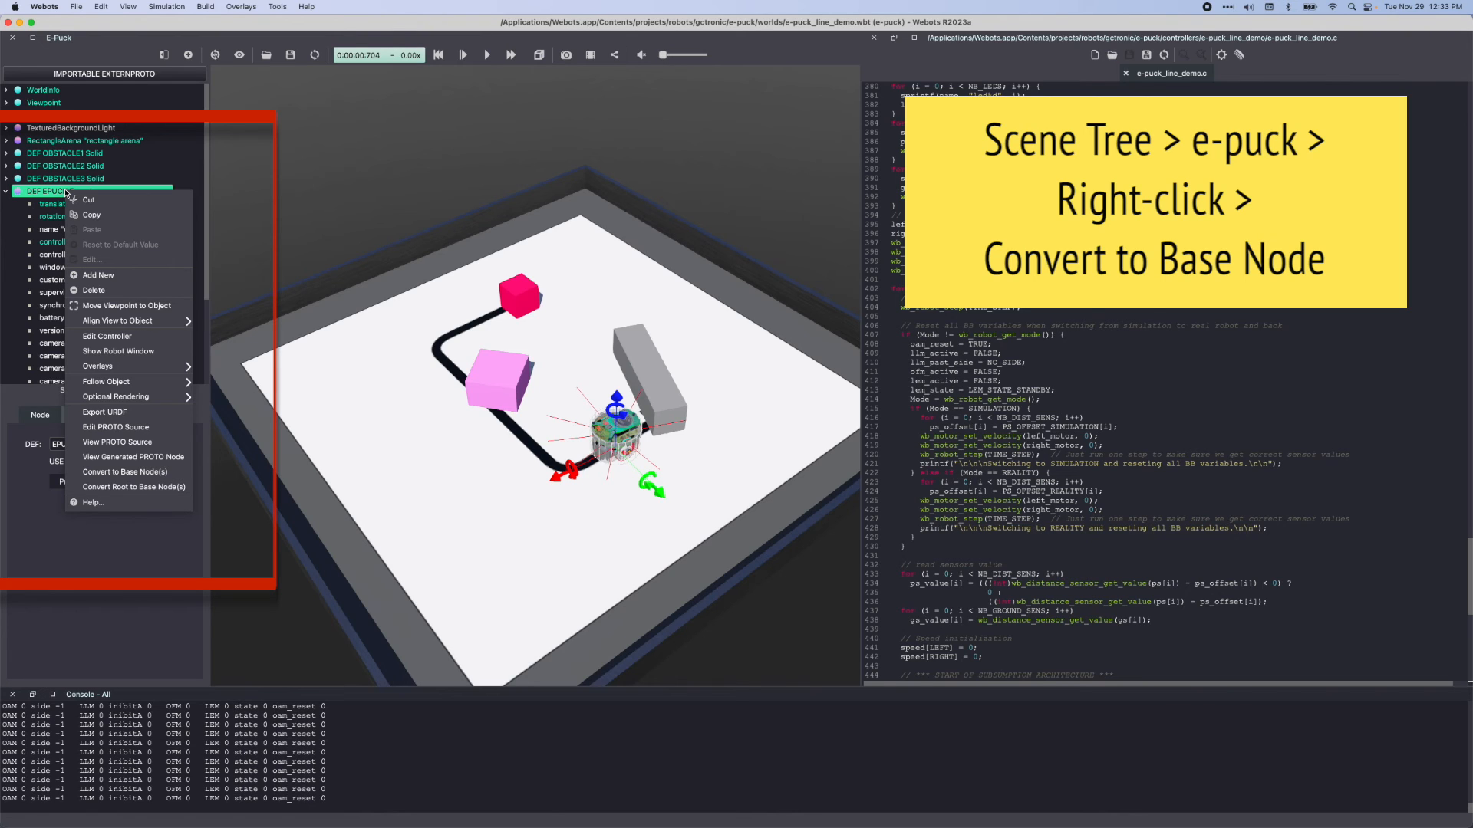
left_click(91, 473)
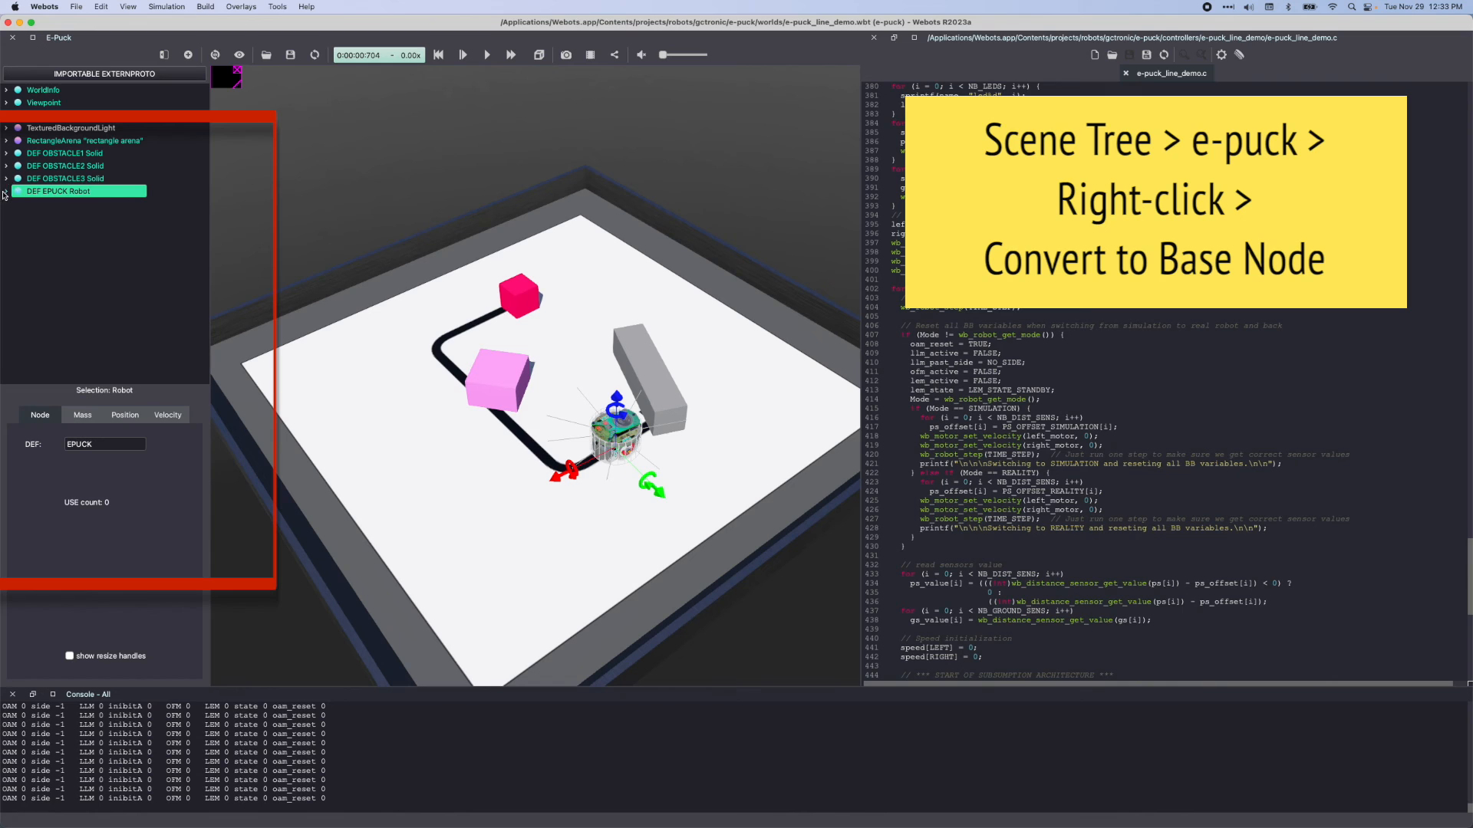
left_click(5, 191)
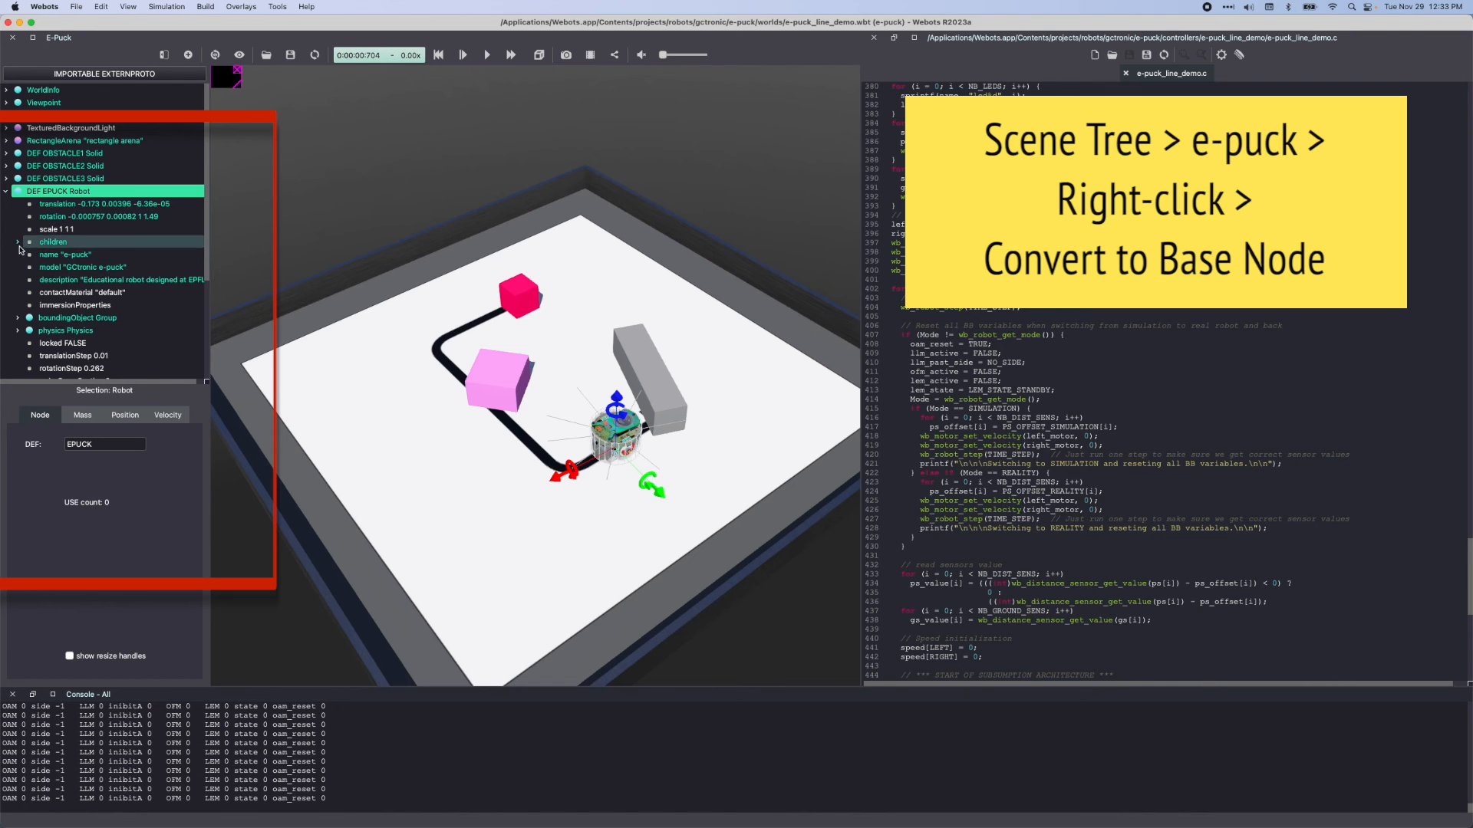
left_click(17, 241)
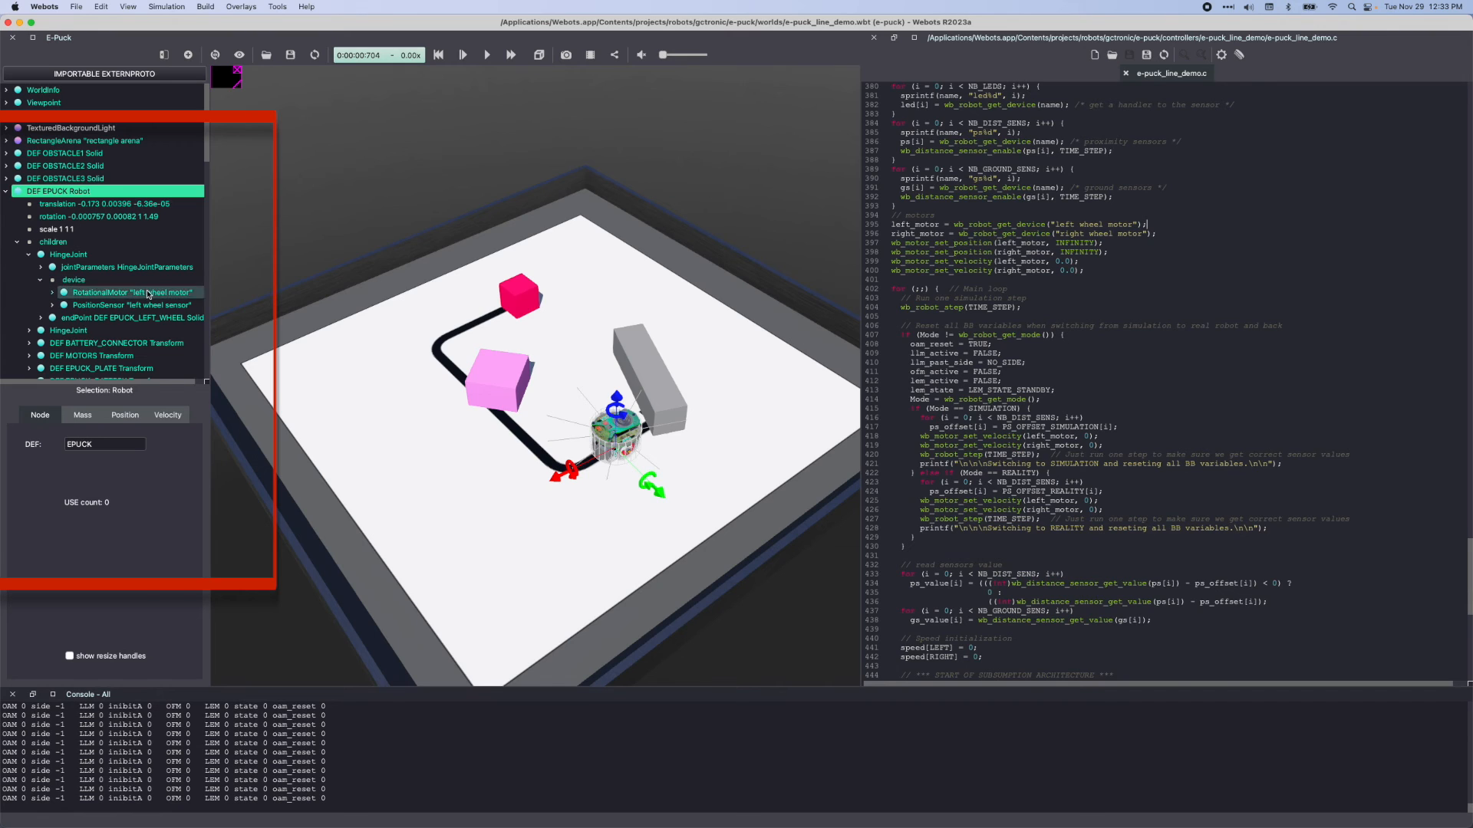
Expand the first HingeJoint's RotationalMotor and inspect its name field, matching it with the left_motor device name in the controller code
left_click(126, 292)
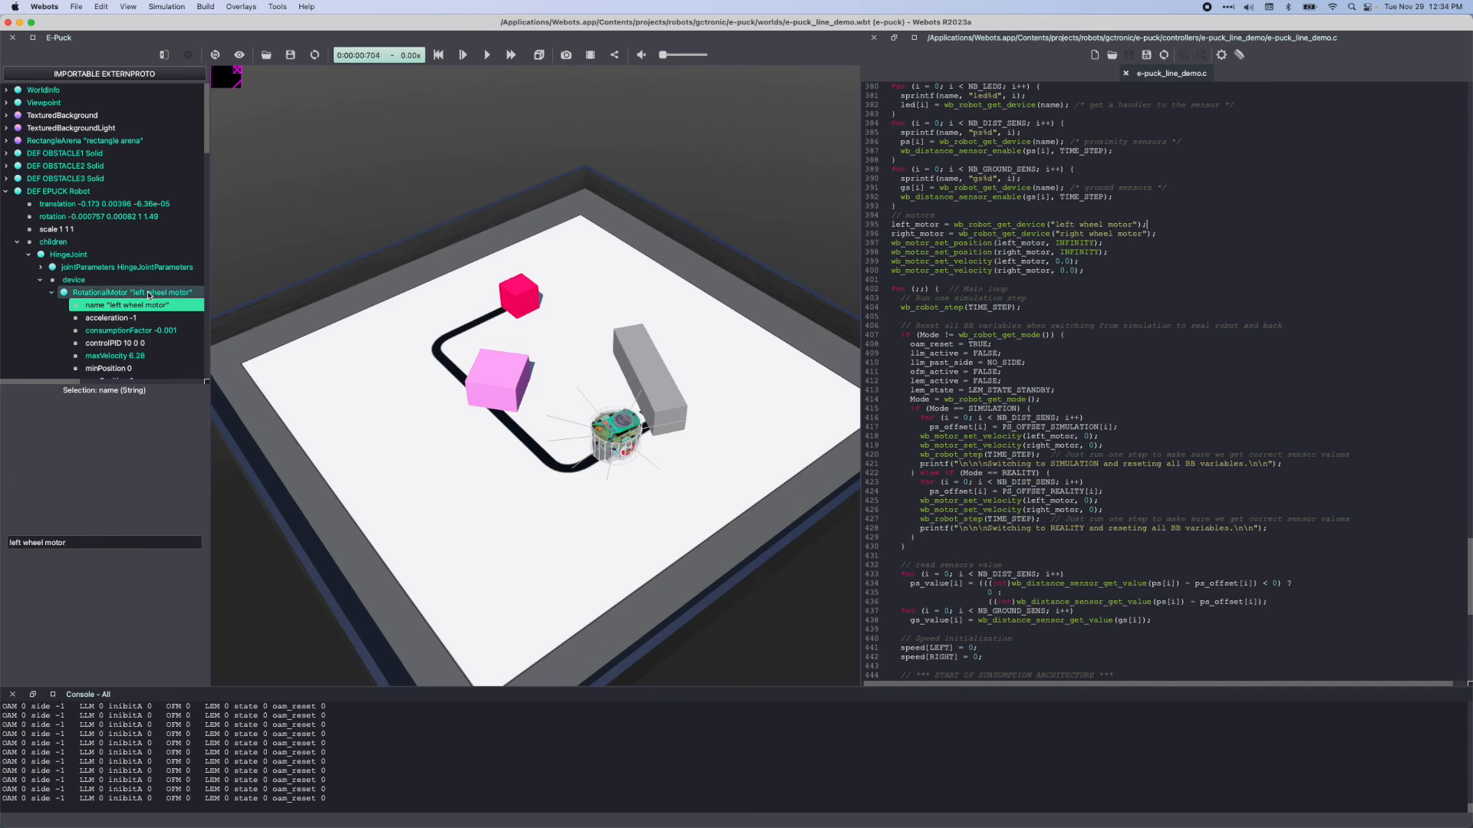
left_click(139, 306)
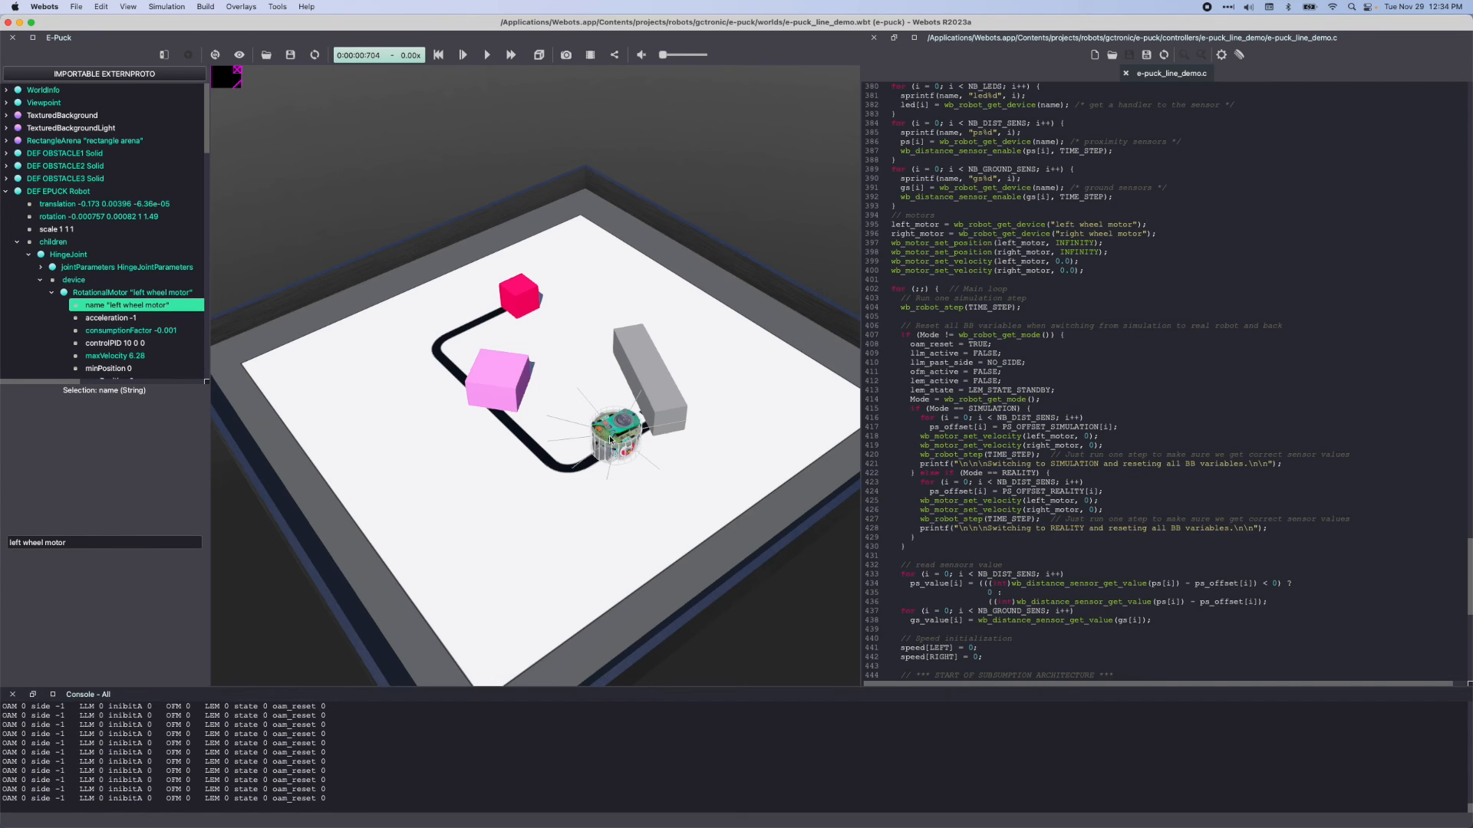
left_click(1193, 256)
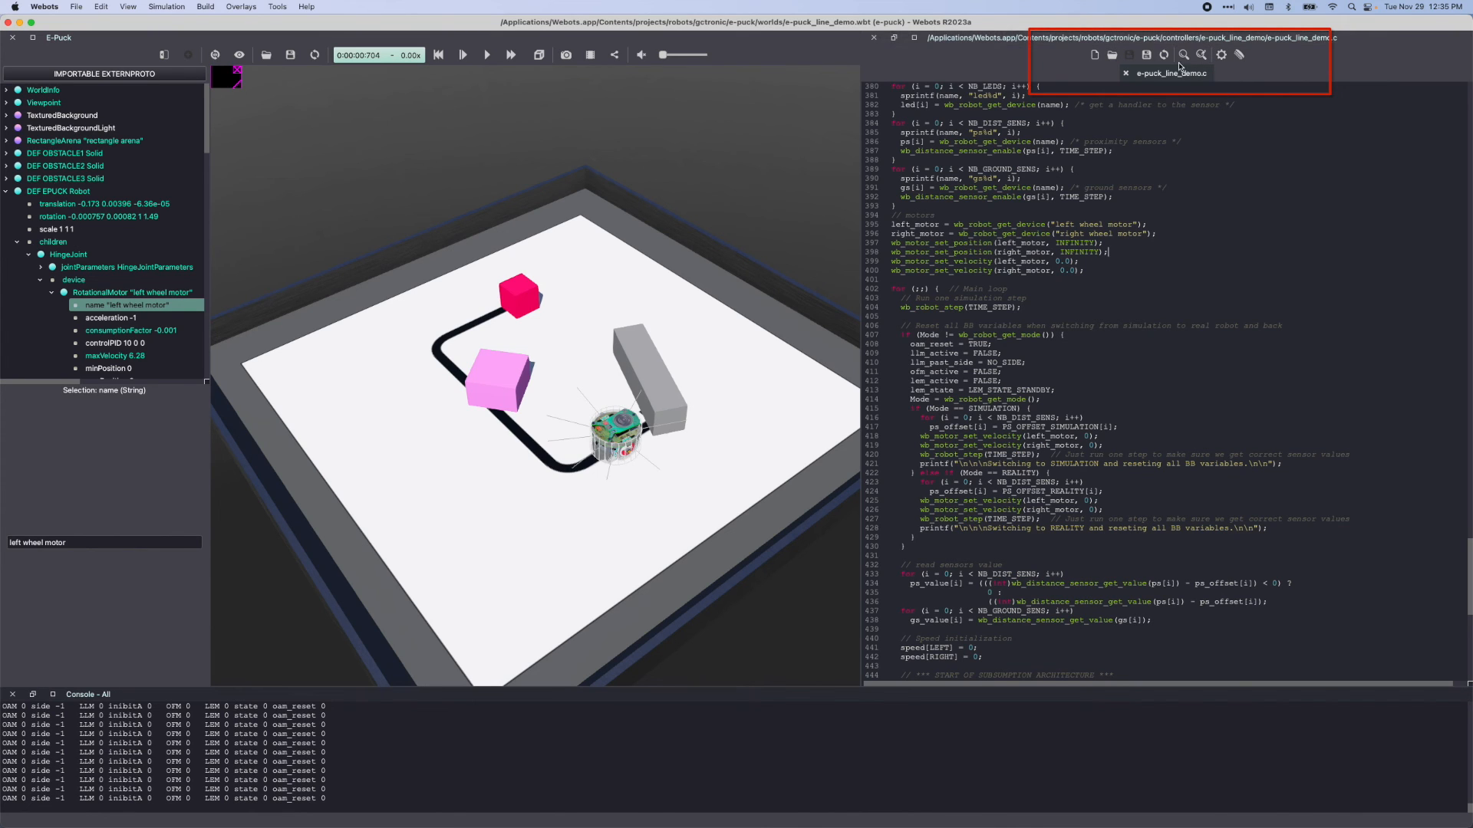
Create a new blank text file in the code editor
left_click(1094, 56)
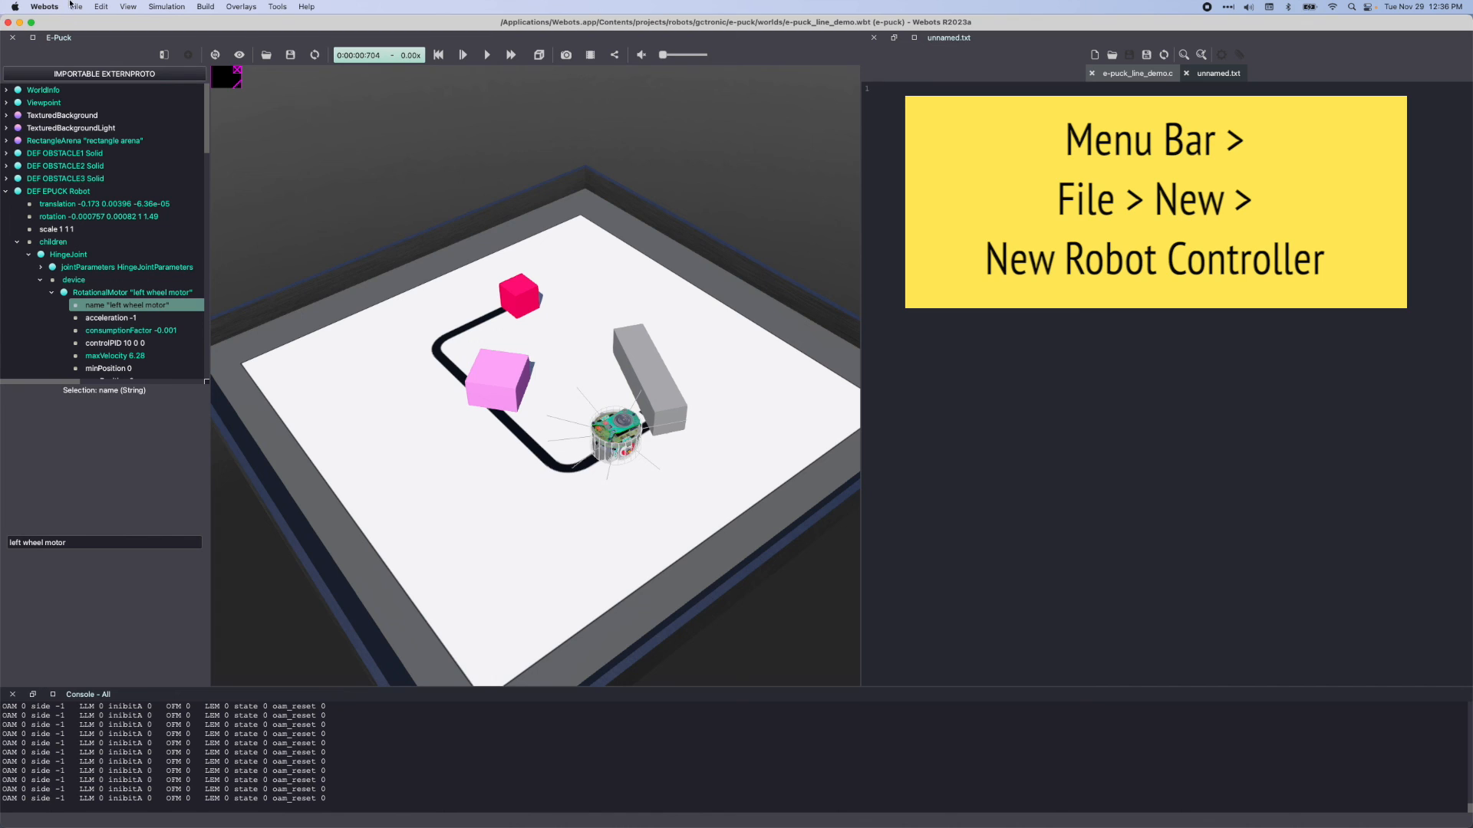
left_click(76, 7)
mouse_move(123, 24)
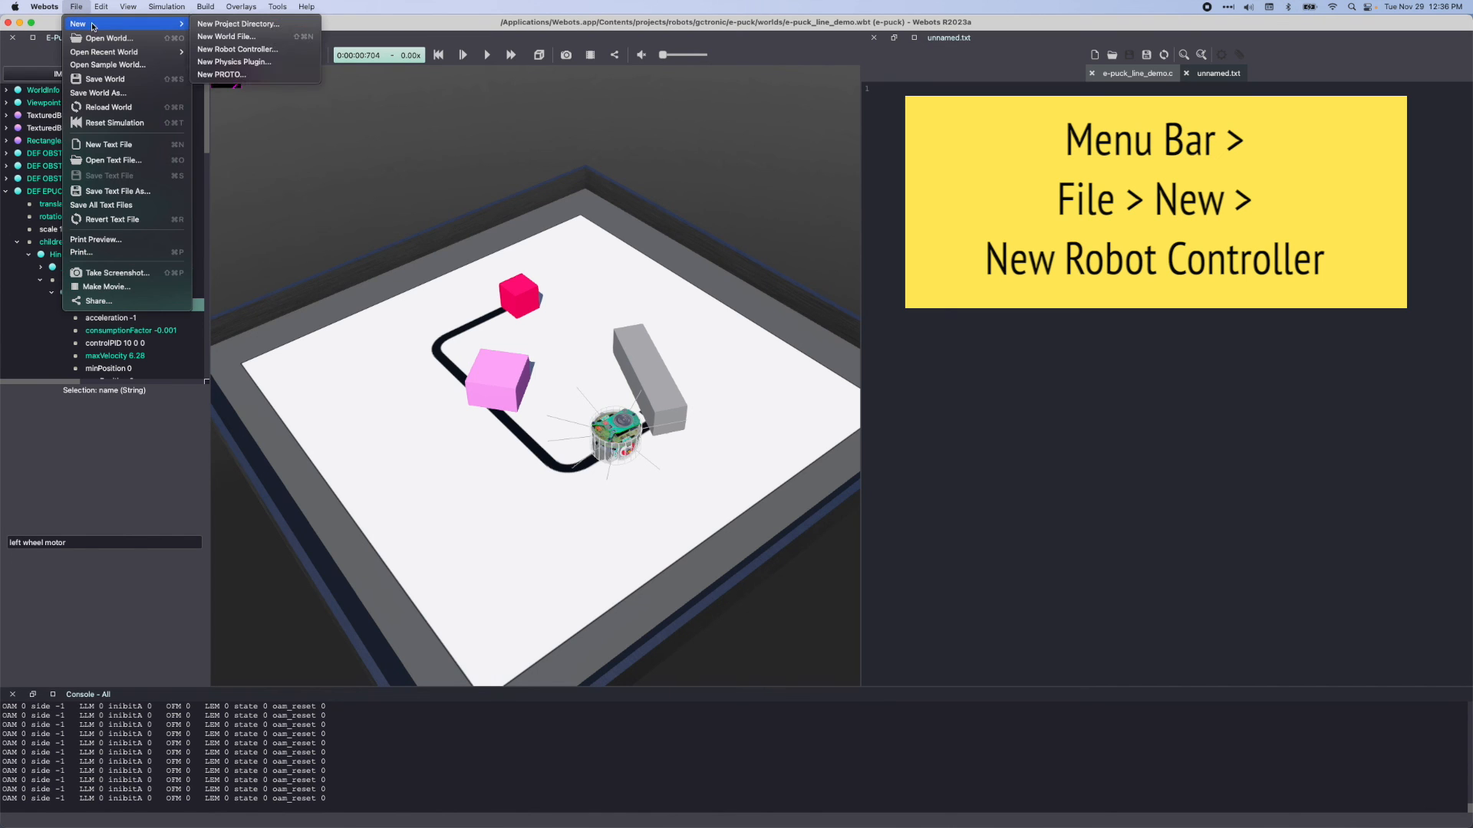
left_click(227, 49)
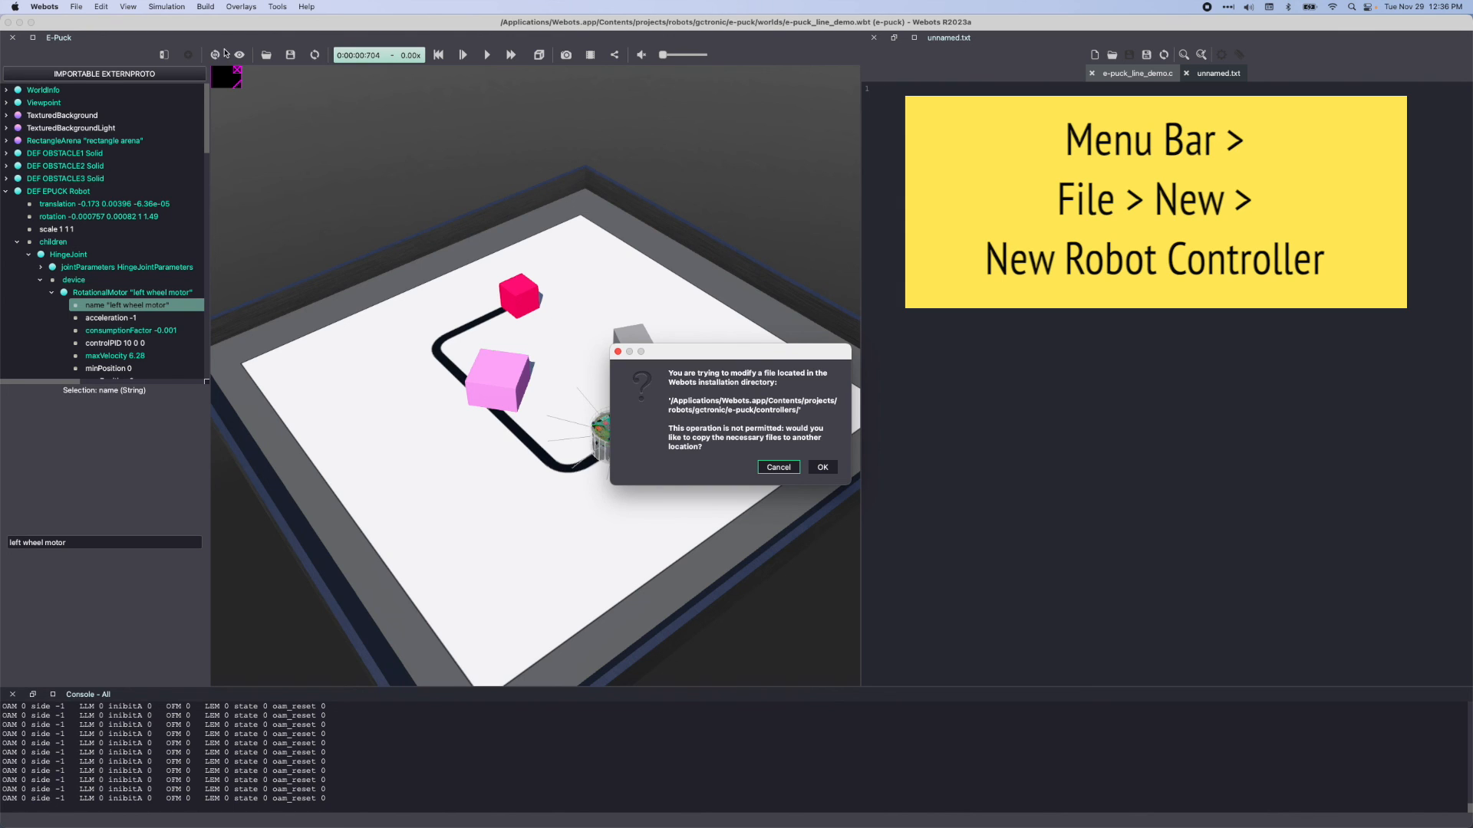
left_click(779, 467)
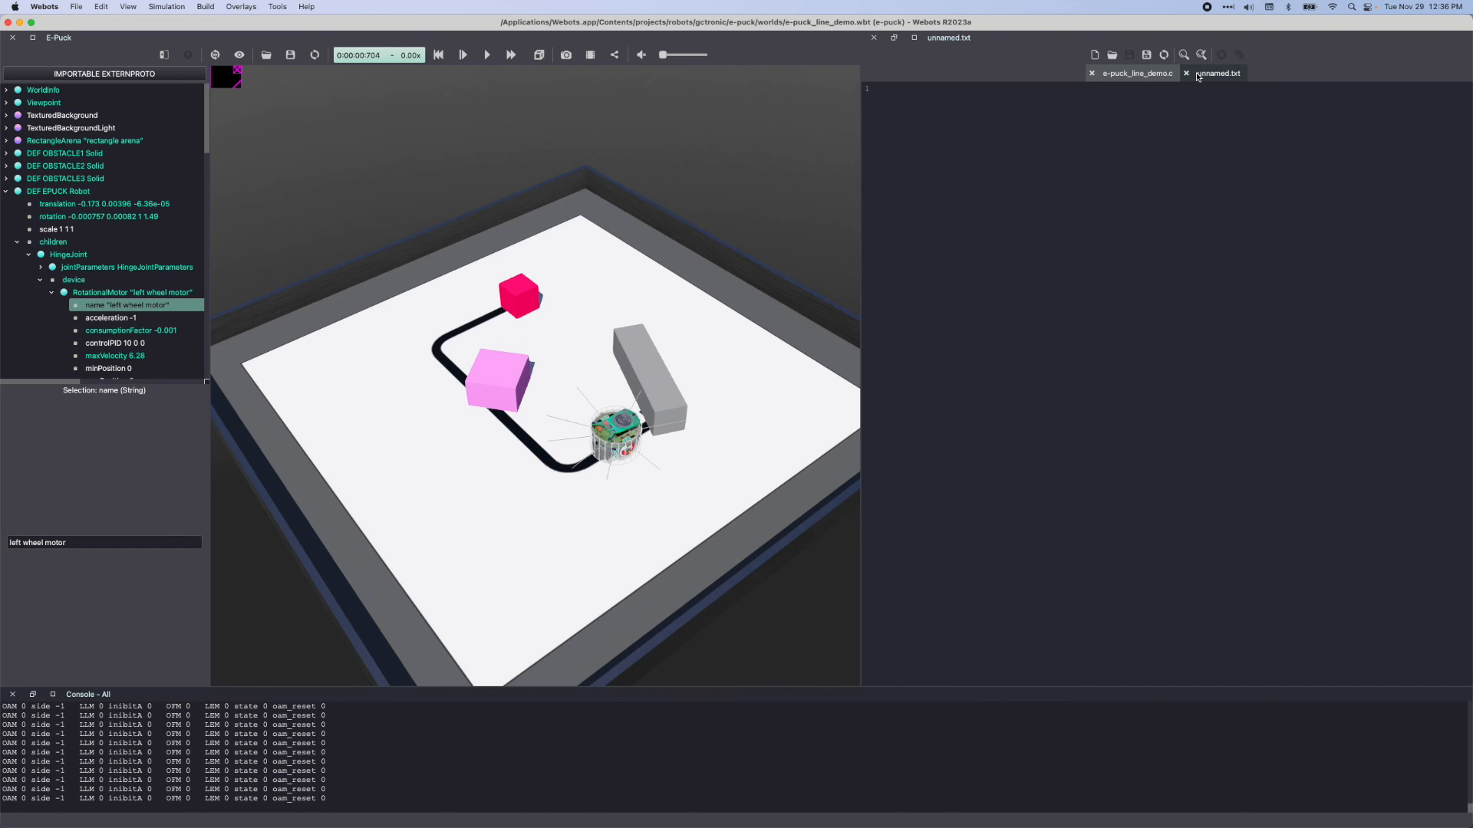
Start creating a new project directory
left_click(79, 6)
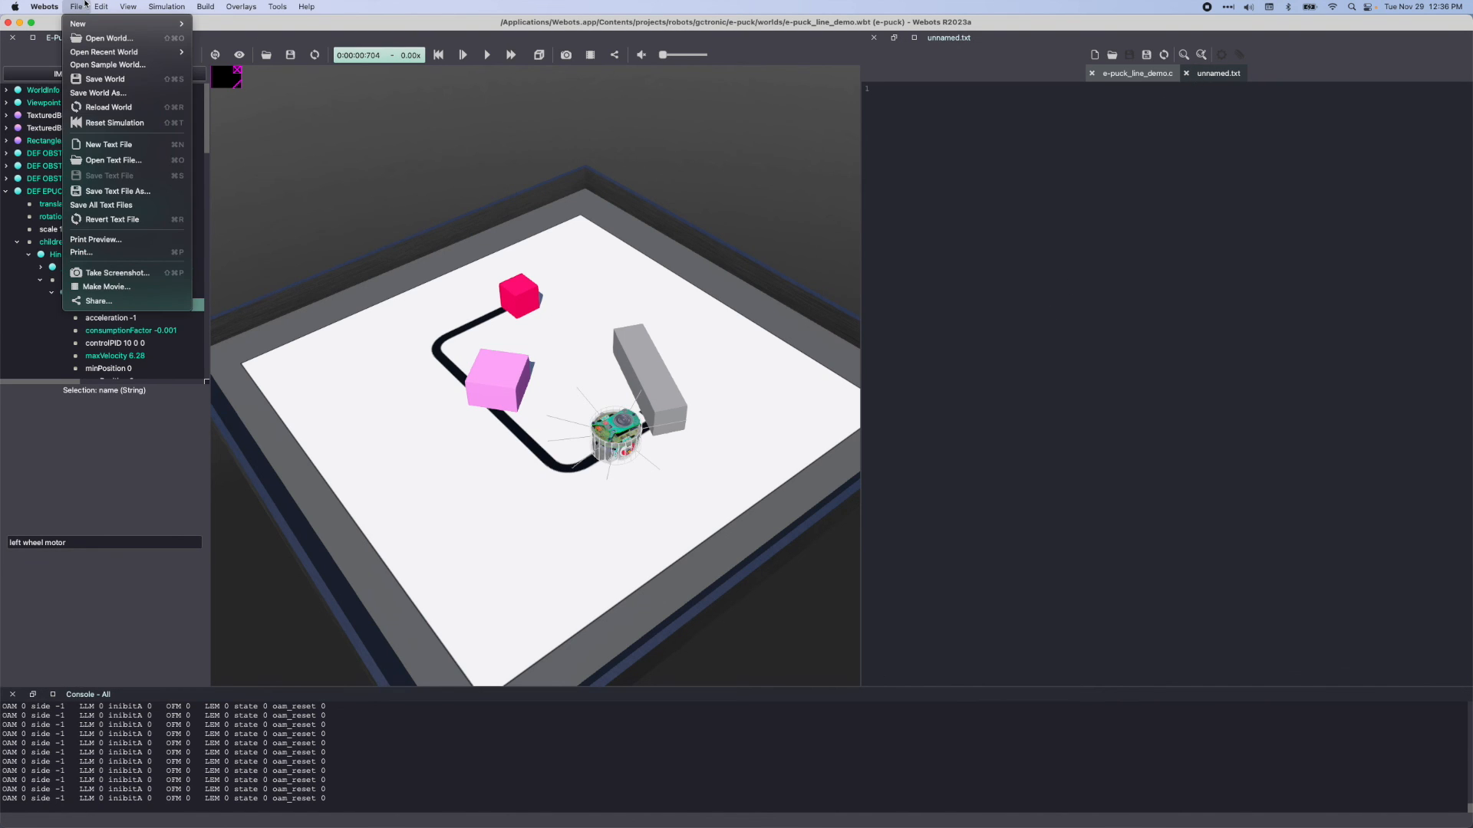
mouse_move(153, 24)
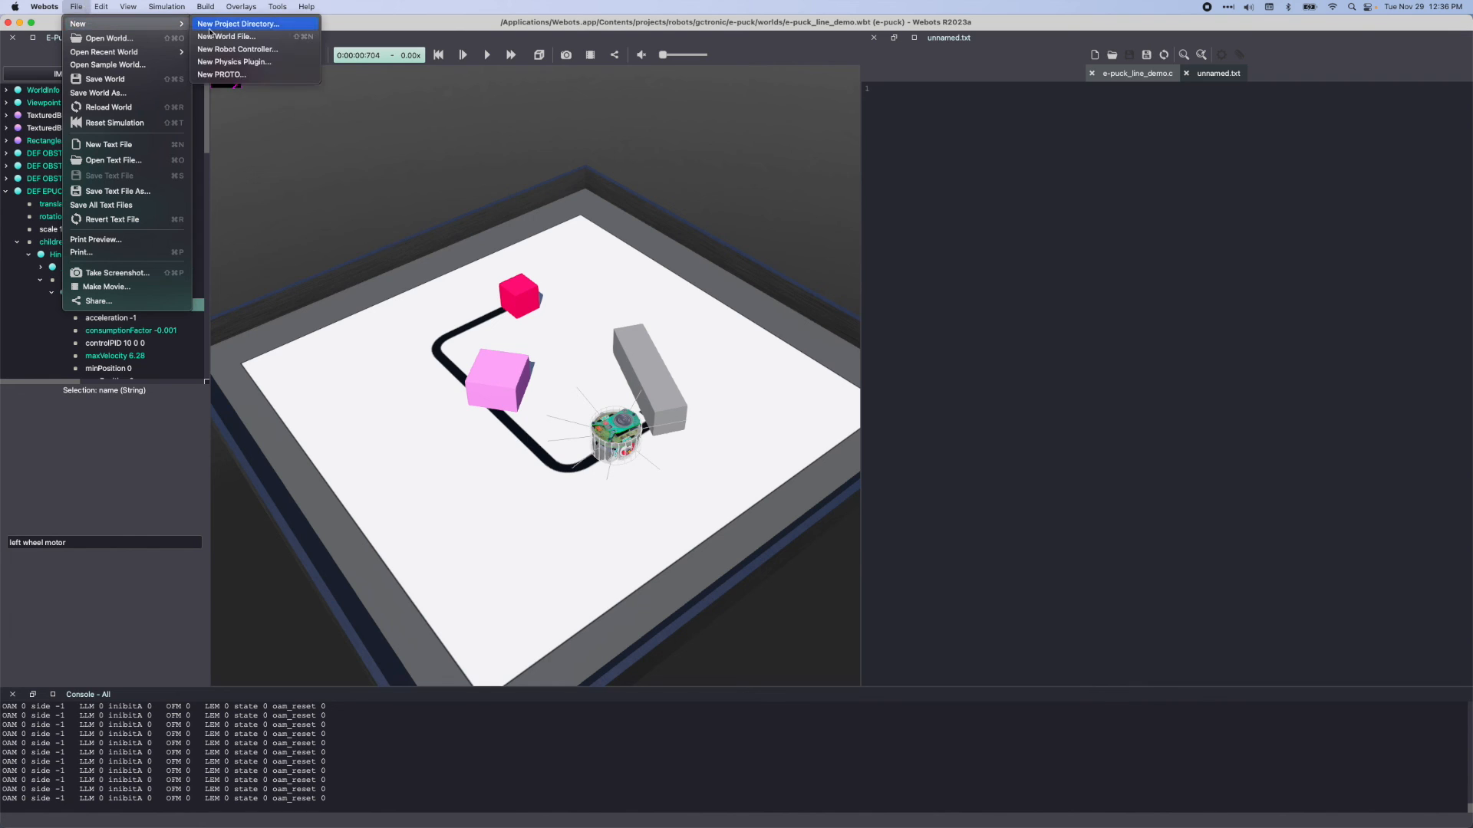